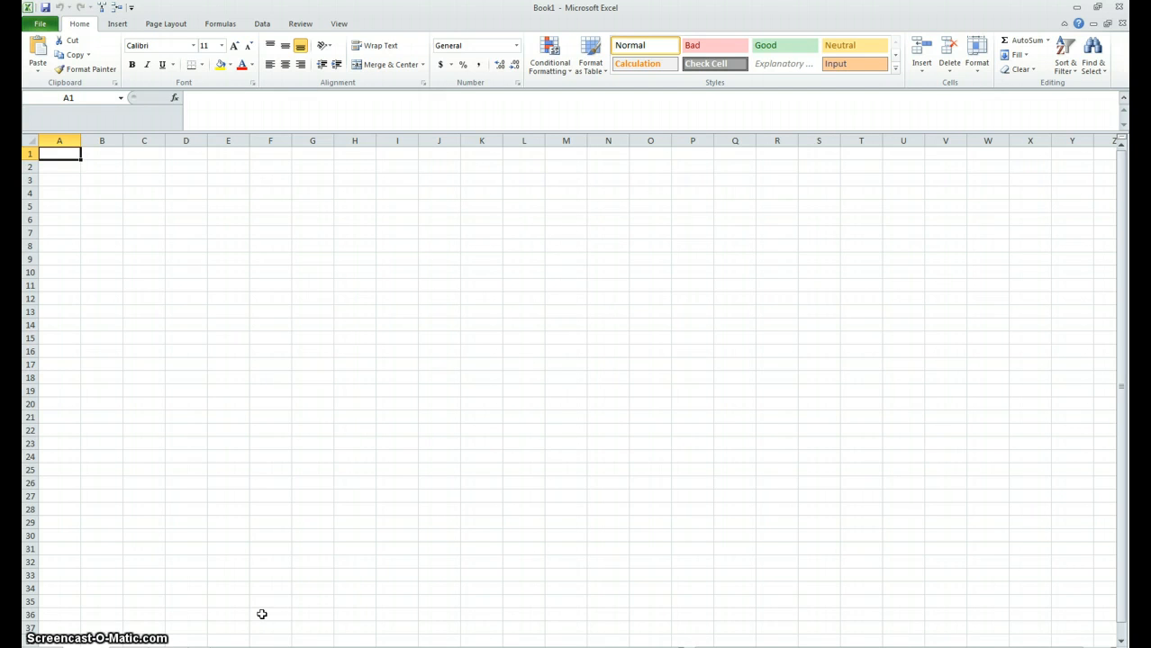
Enter the column headings NAME, ADDRESS, CITY, IN and ZIP across cells A1 to E1
text(NAME)
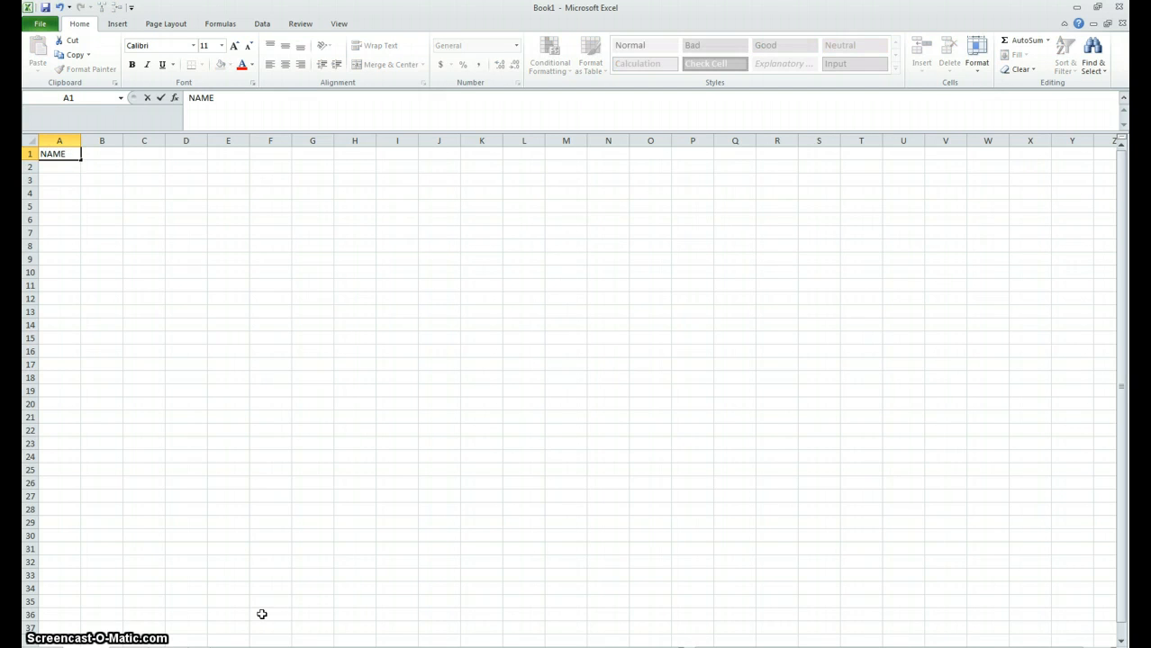
key(Tab)
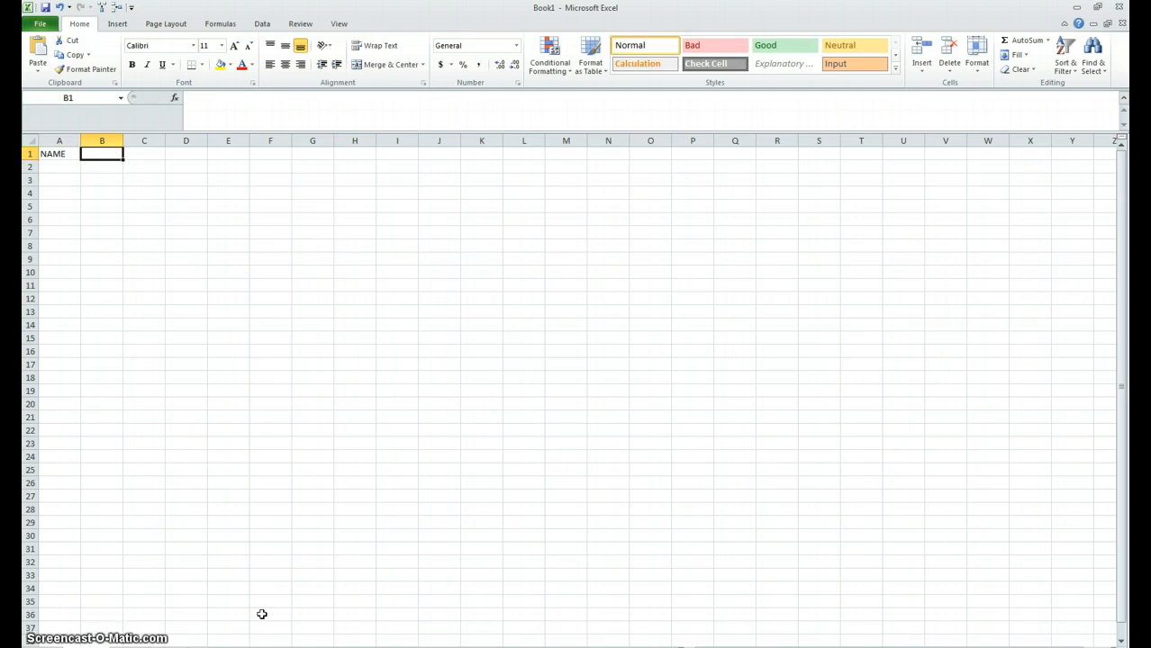
text(ADDRESSES)
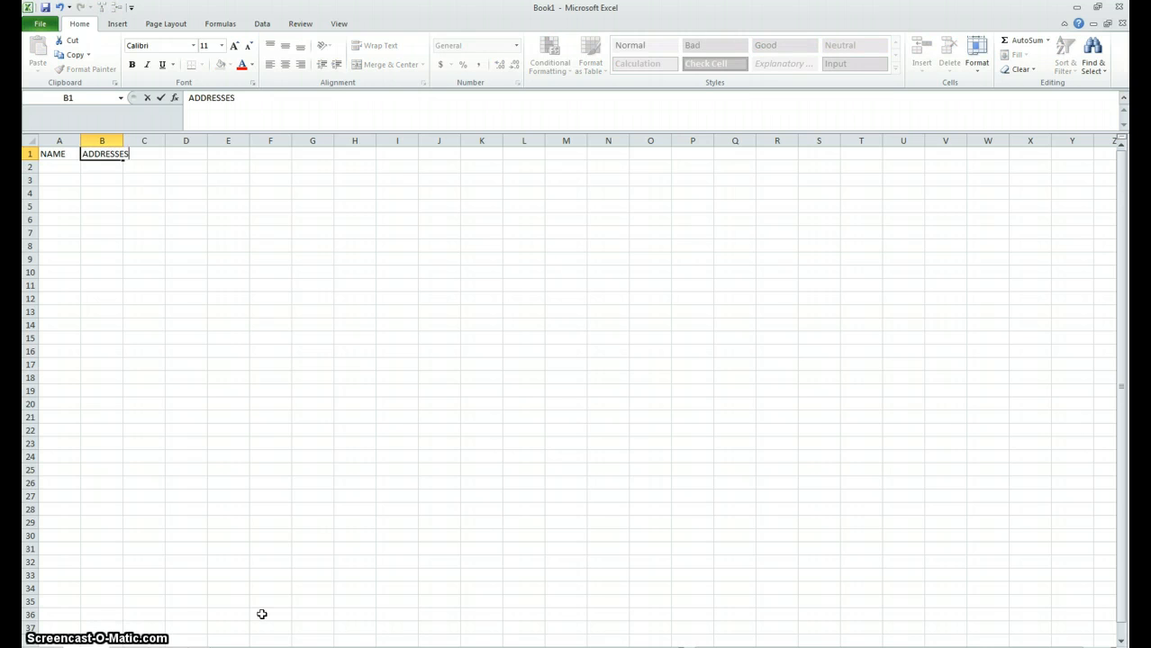
key(BackSpace)
key(Tab)
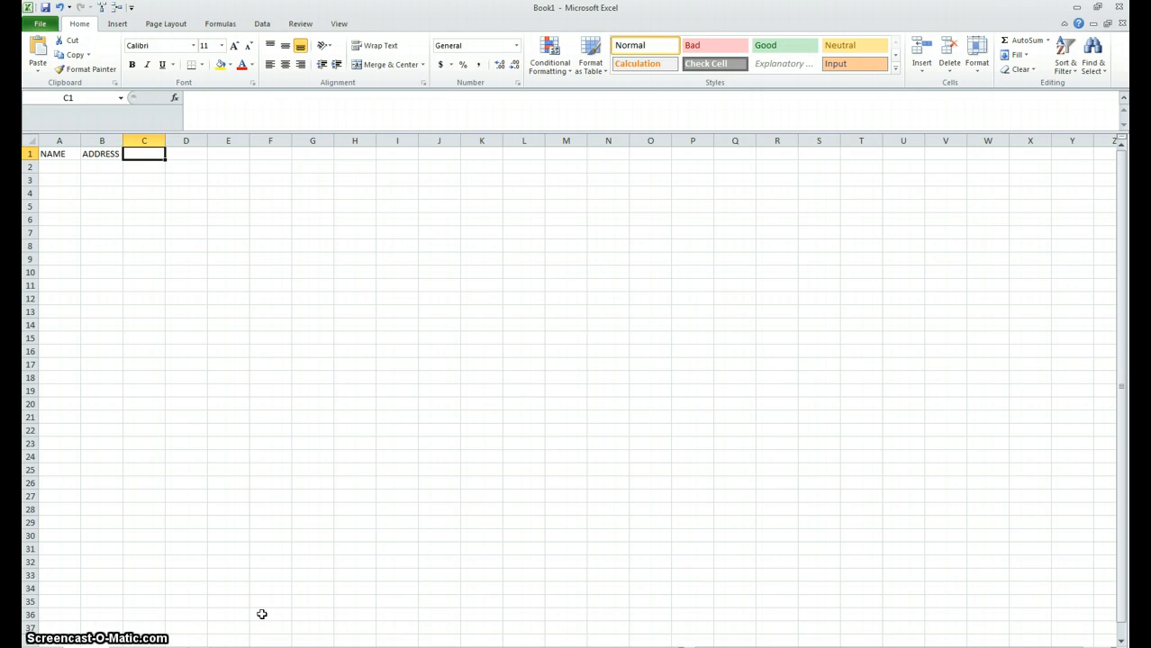
text(CITY)
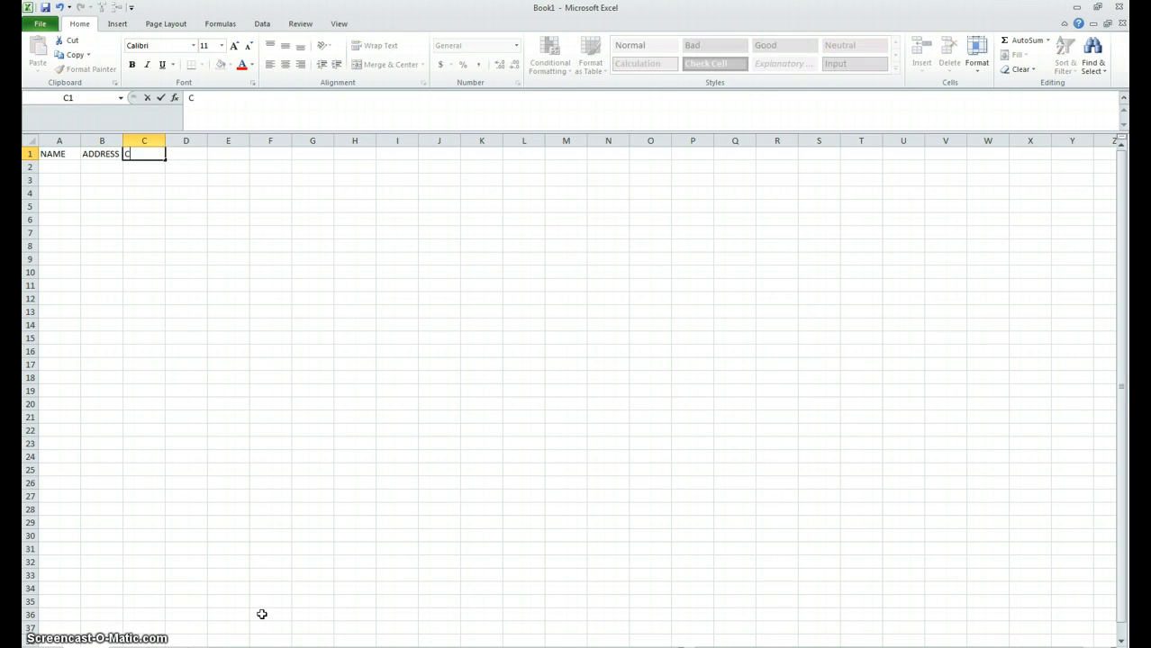
key(Tab)
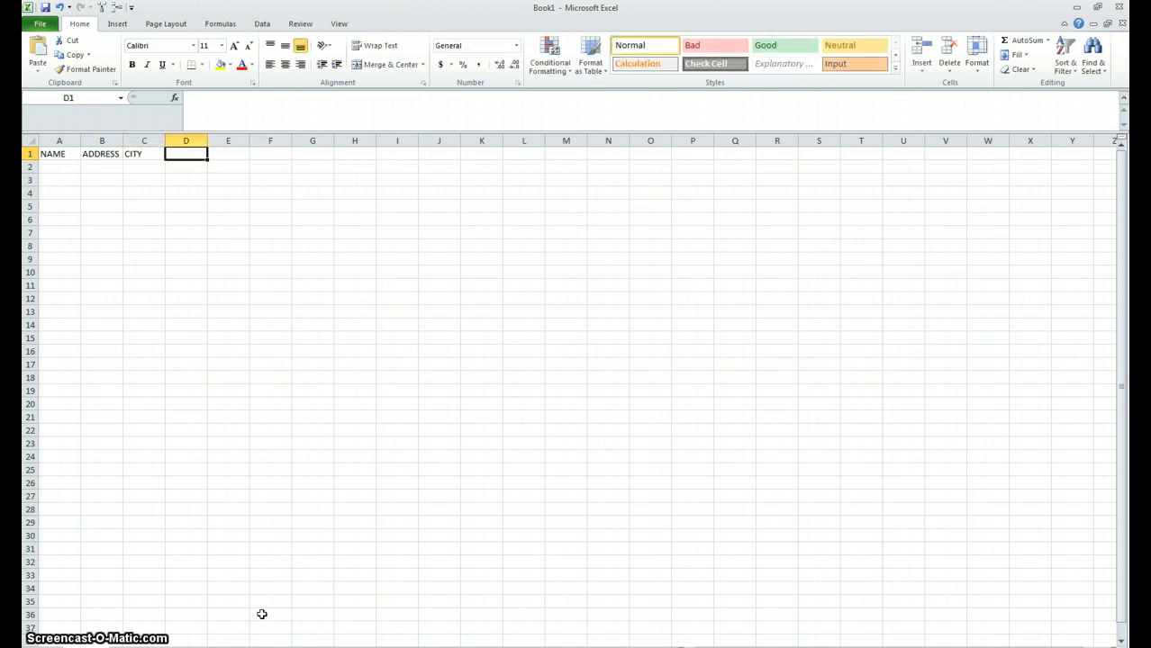
text(IN)
key(Tab)
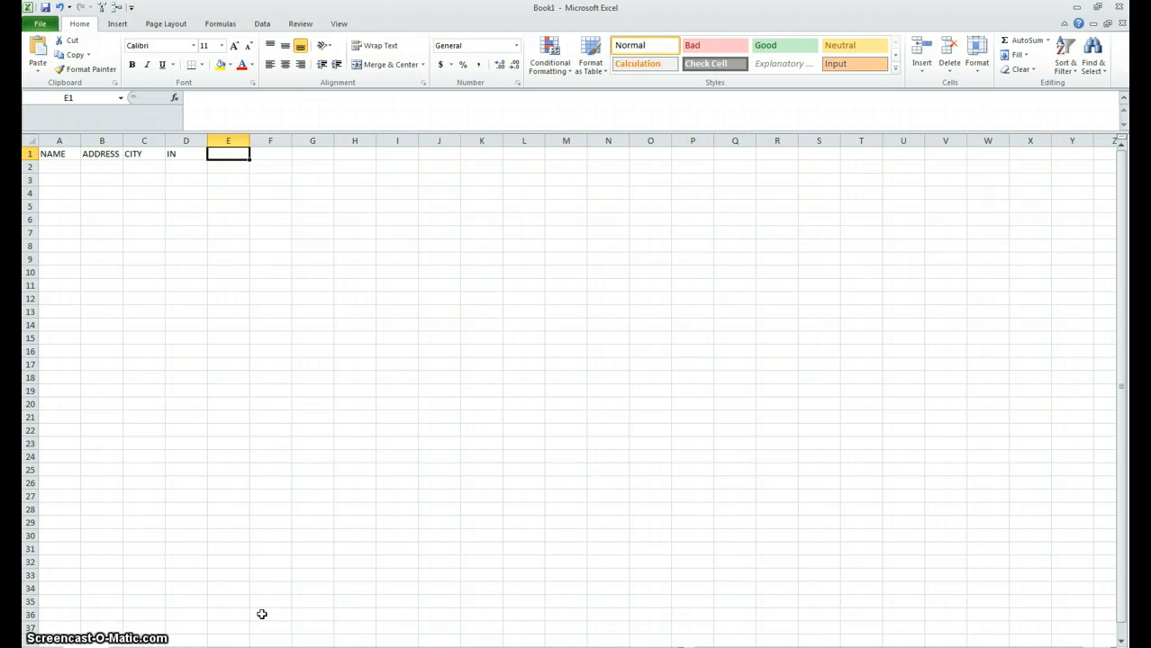
text(ZIP)
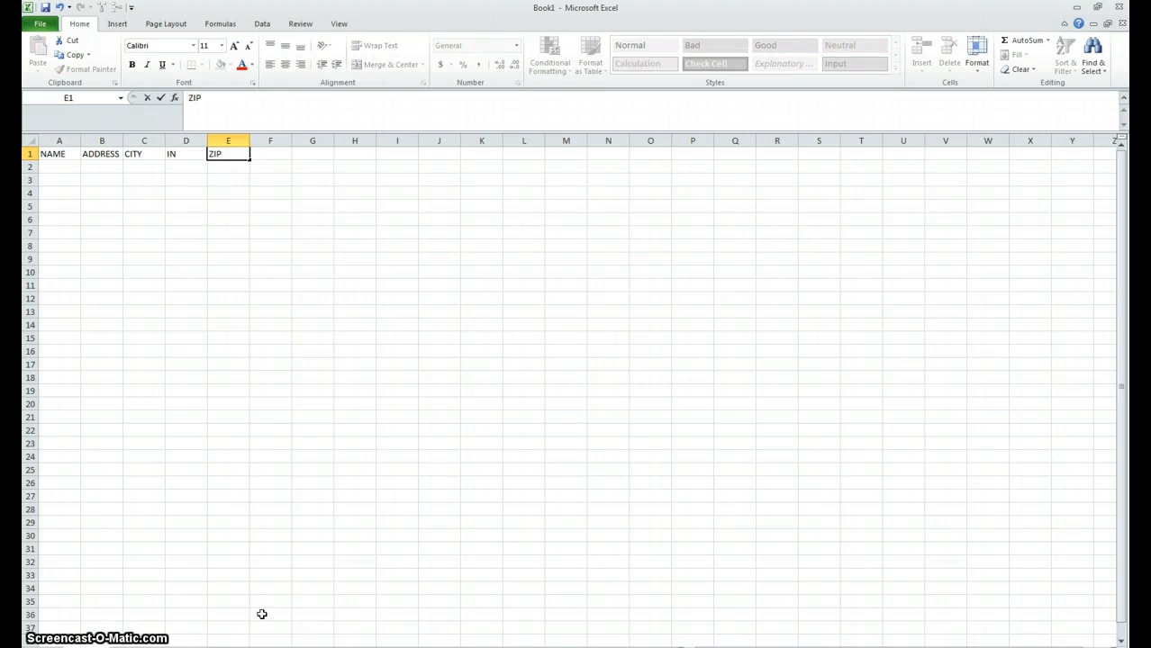
Enter the first contact's name under the NAME heading in cell A2
click(64, 168)
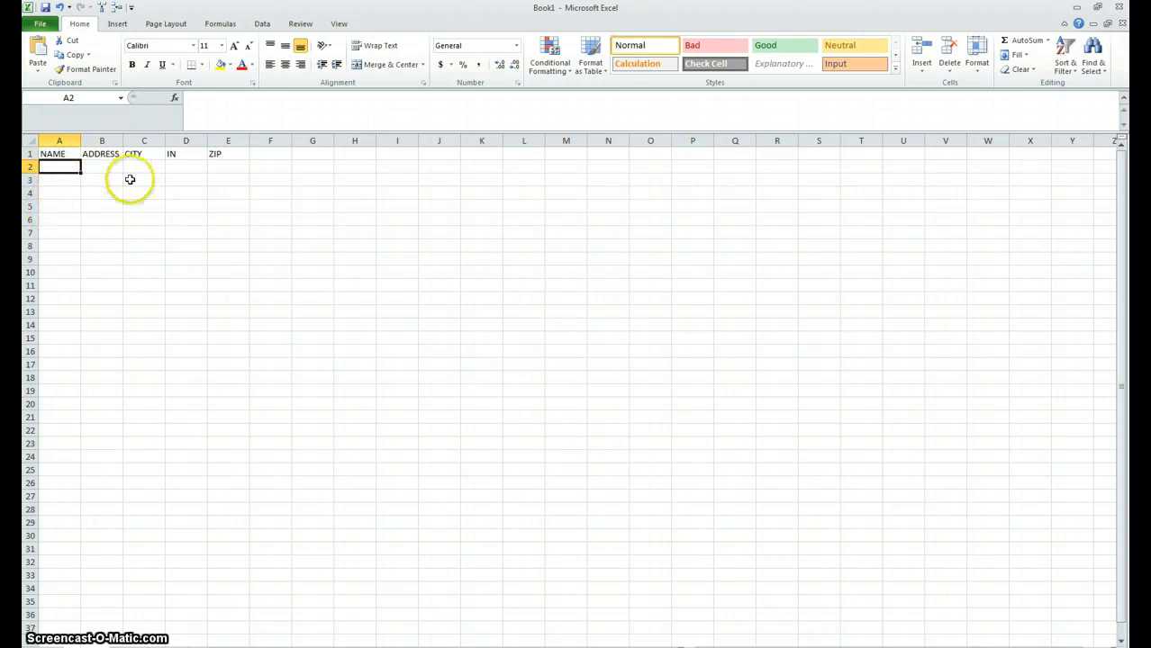
text(F)
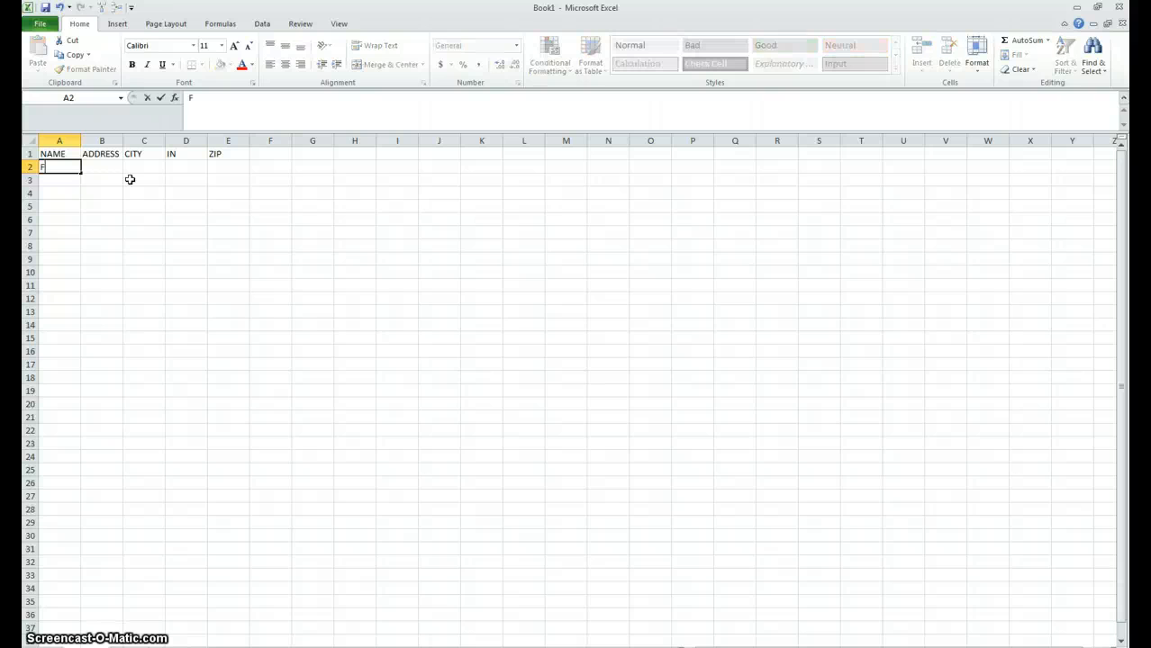
text(reddy)
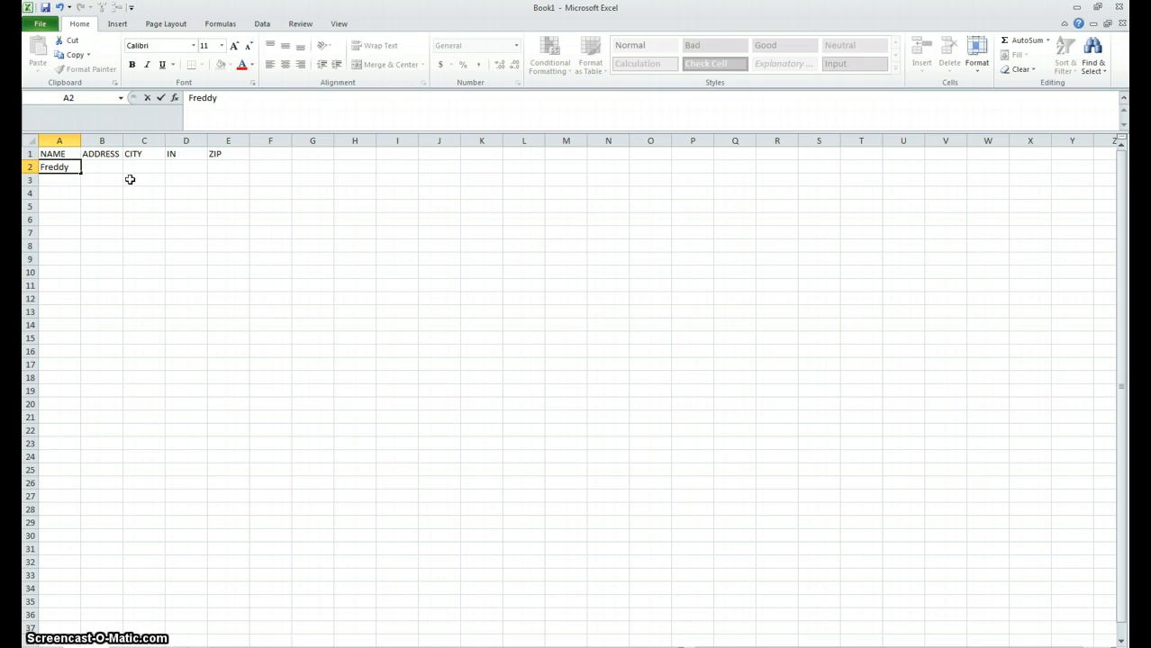
key(Tab)
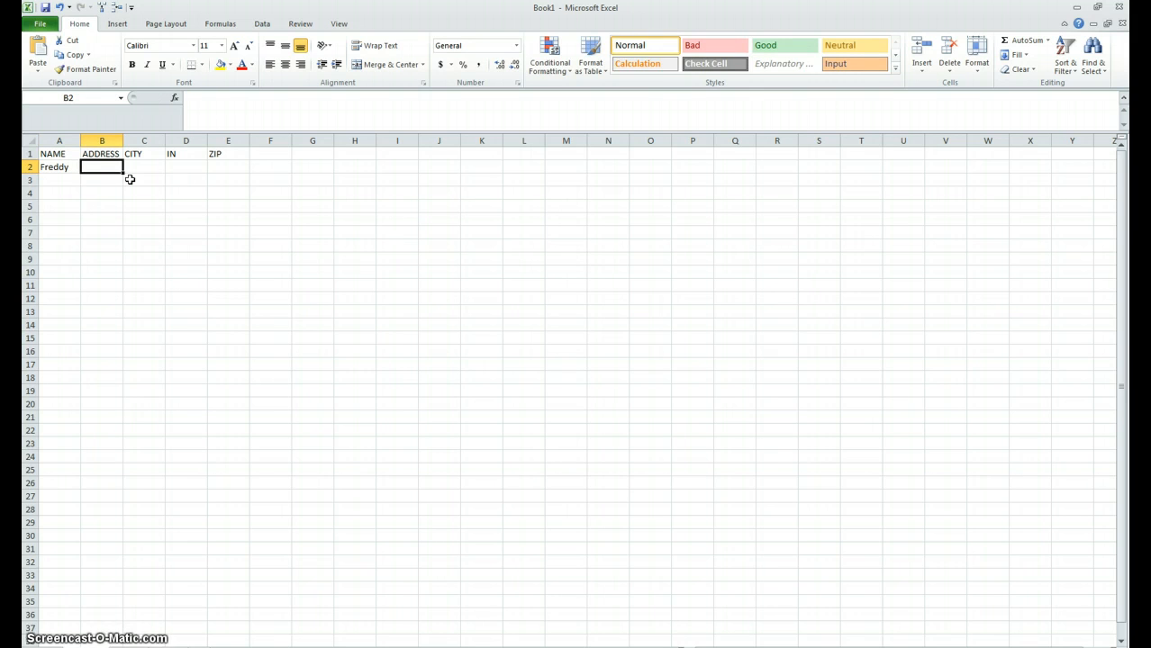
Enter the first contact's street address in B2 with the street name capitalized, and widen column B to fit it
text(23 main St)
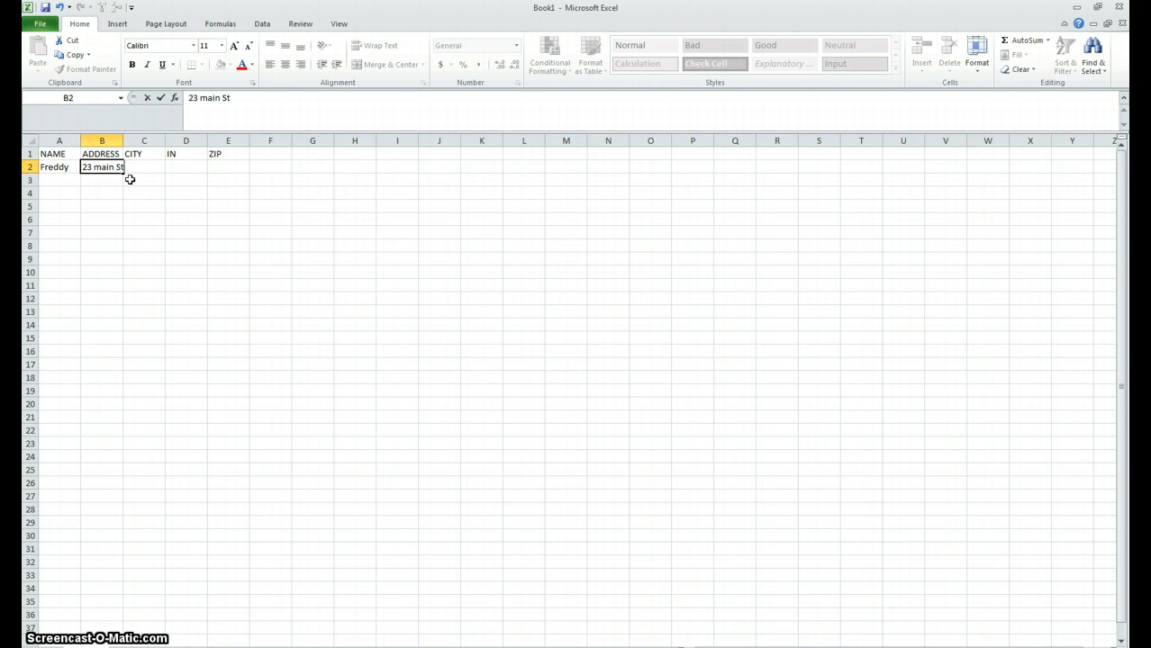
key(BackSpace)
key(BackSpace)
key(BackSpace)
key(BackSpace)
key(BackSpace)
key(BackSpace)
key(BackSpace)
text(Ma)
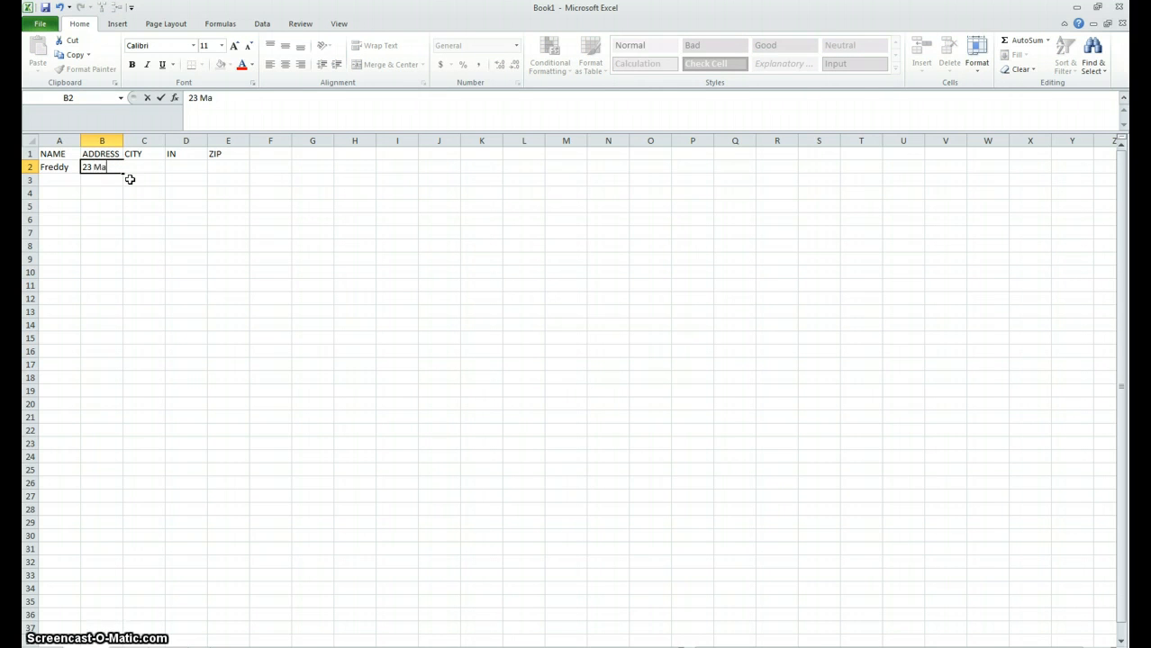
text(in St)
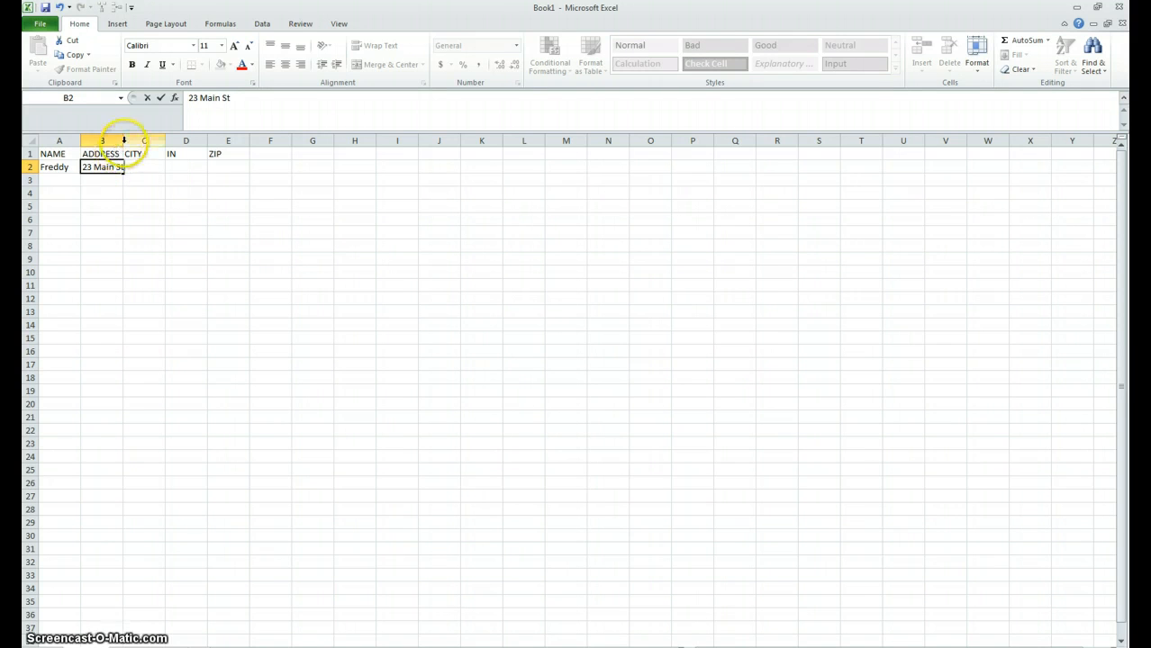
click(129, 206)
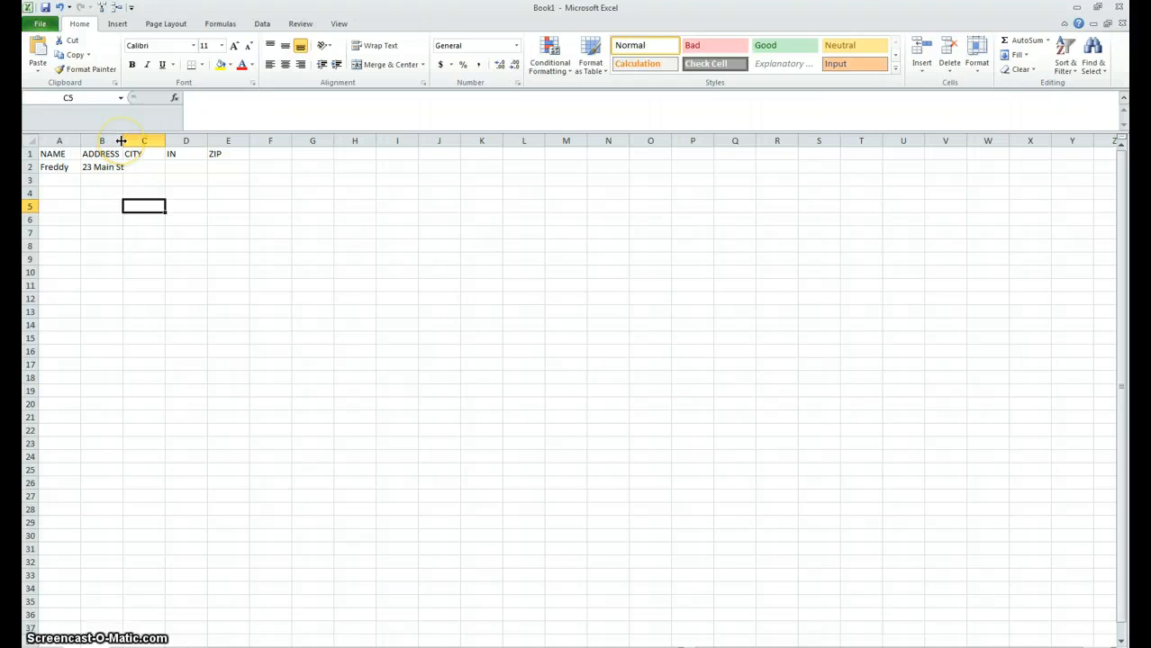
drag(120, 140, 171, 141)
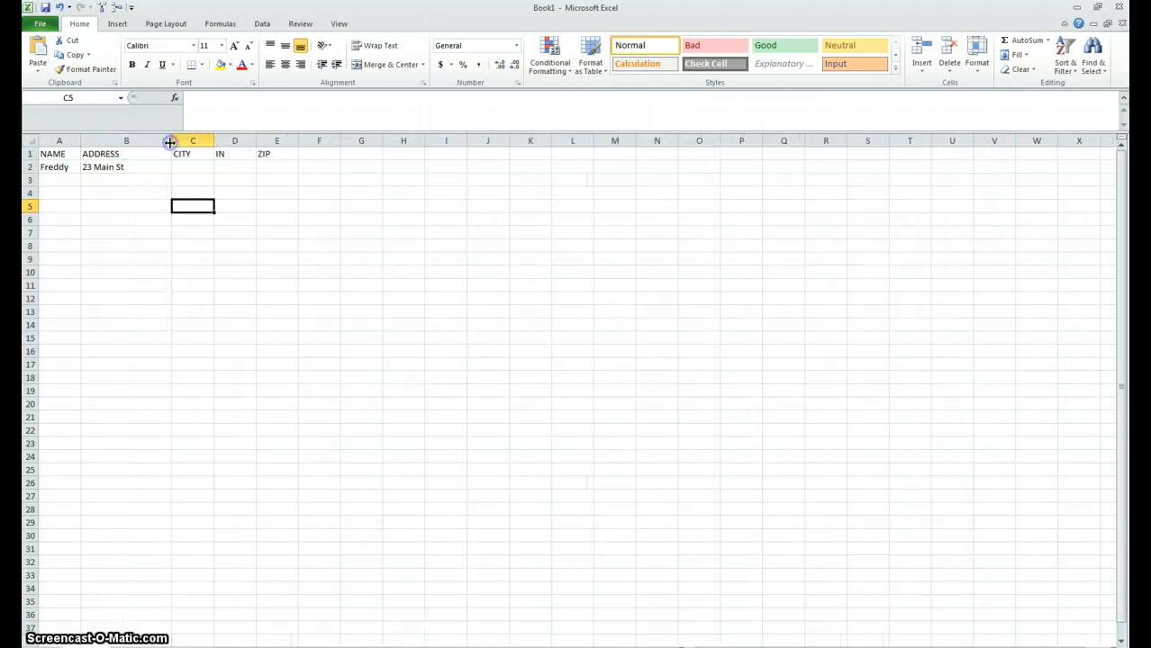
Fill in the first contact's city, state abbreviation and ZIP code in cells C2 to E2
click(190, 168)
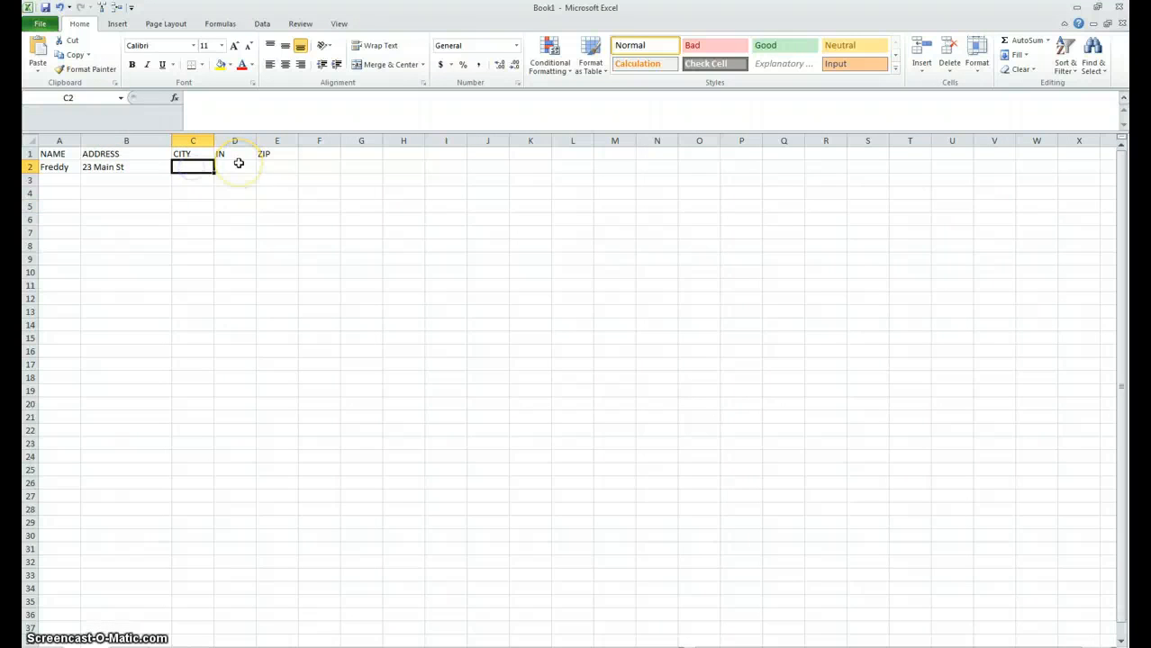
text(Maxwell)
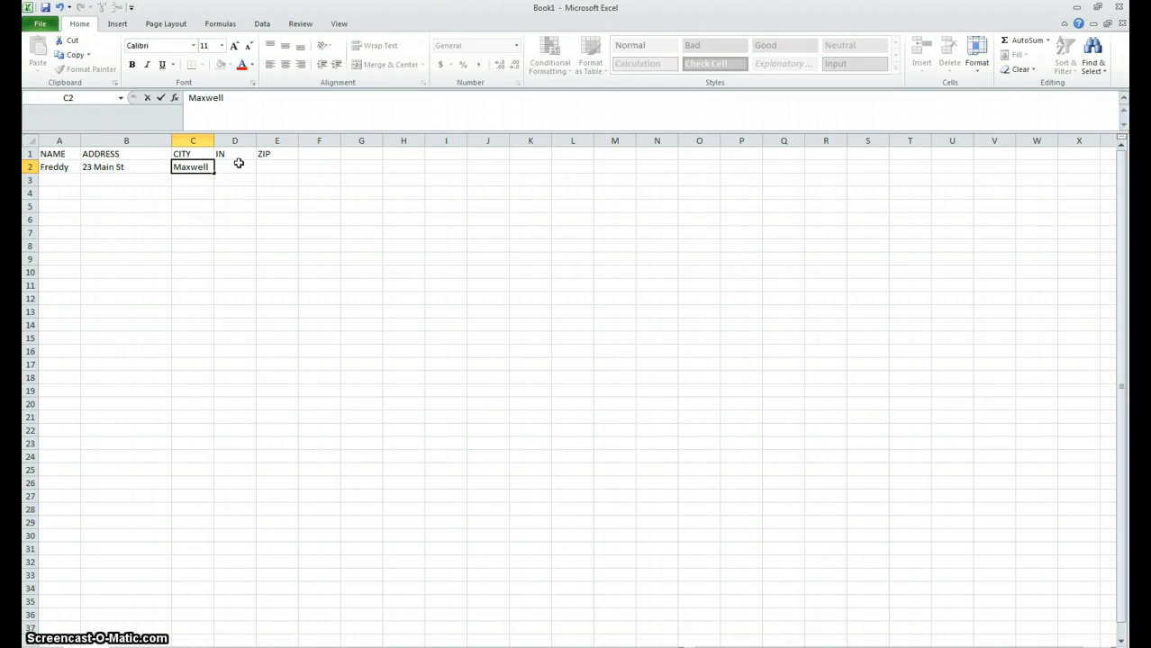
key(Tab)
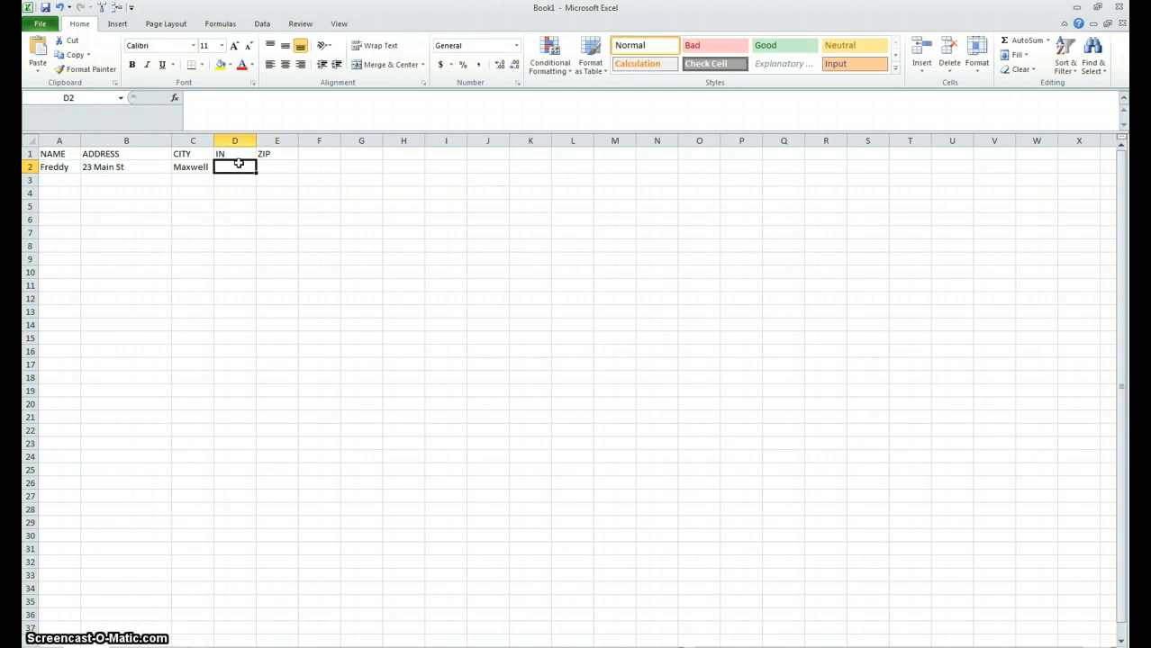
text(IN)
key(Tab)
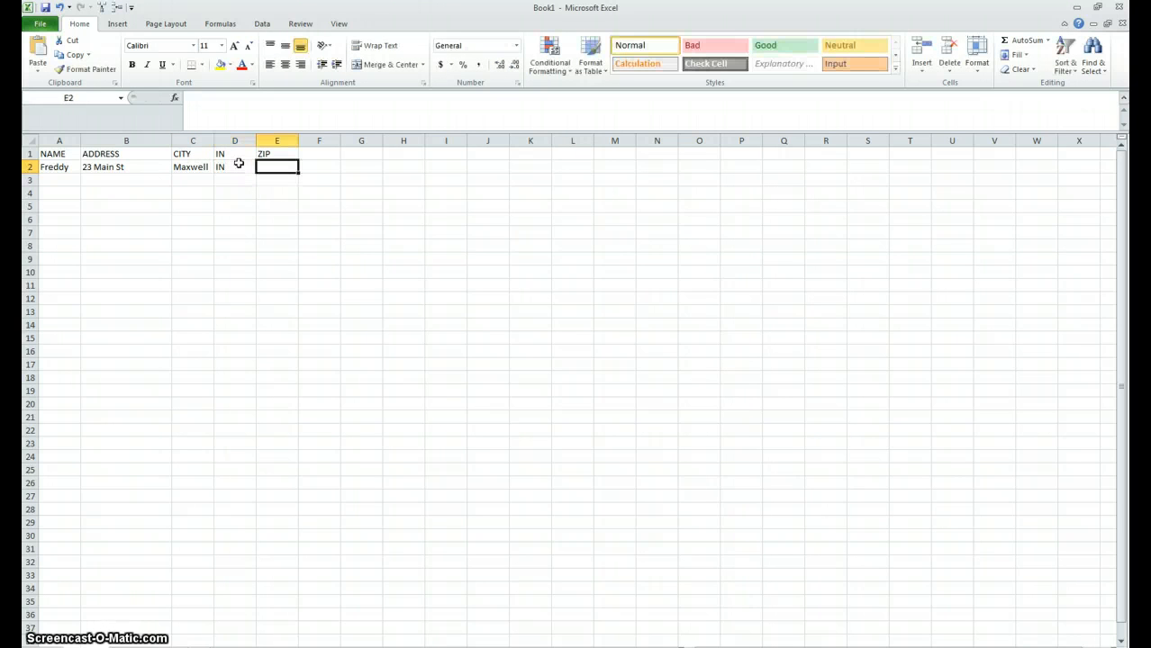
text(461)
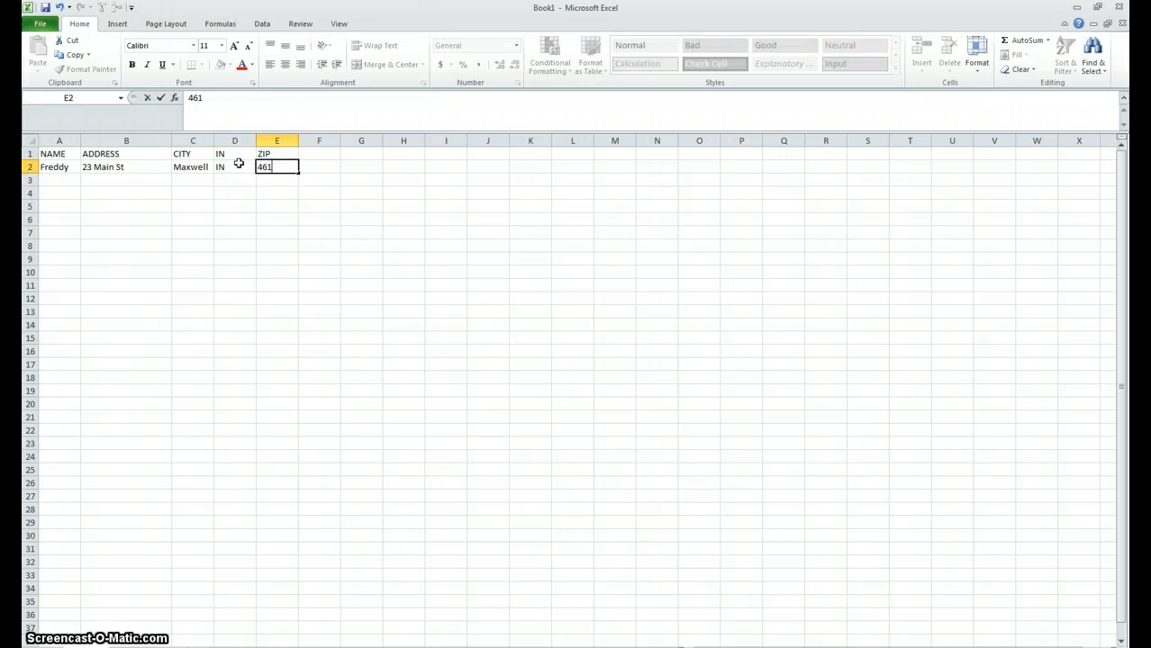
text(54)
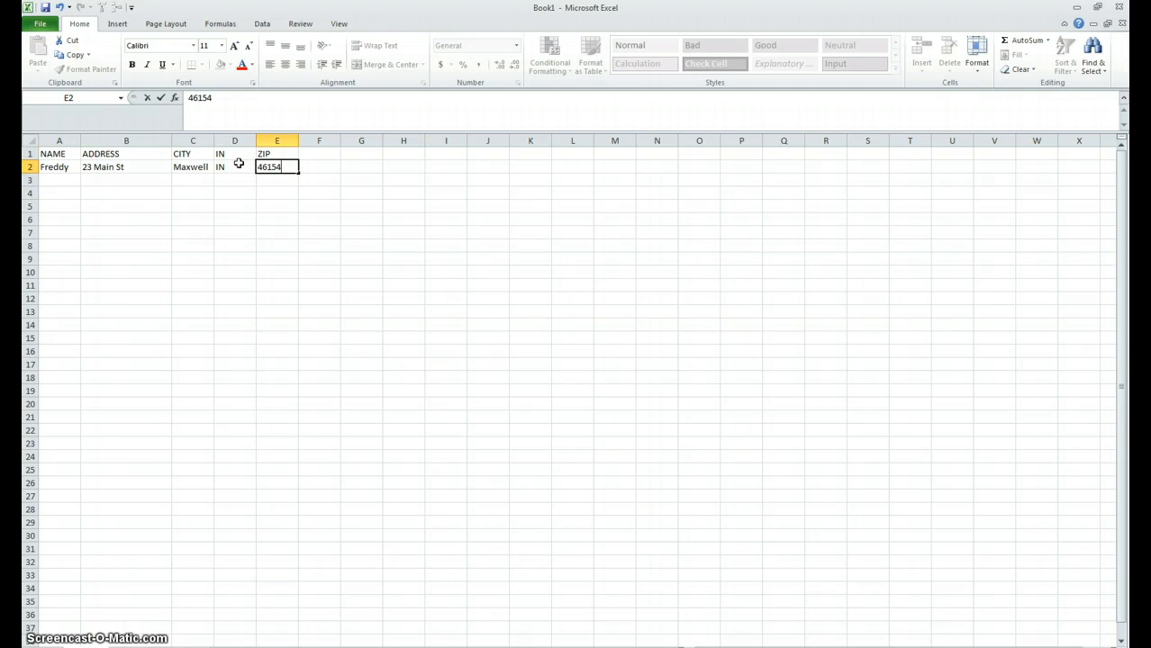
Enter the second contact's name in A3 and street address in B3
click(74, 179)
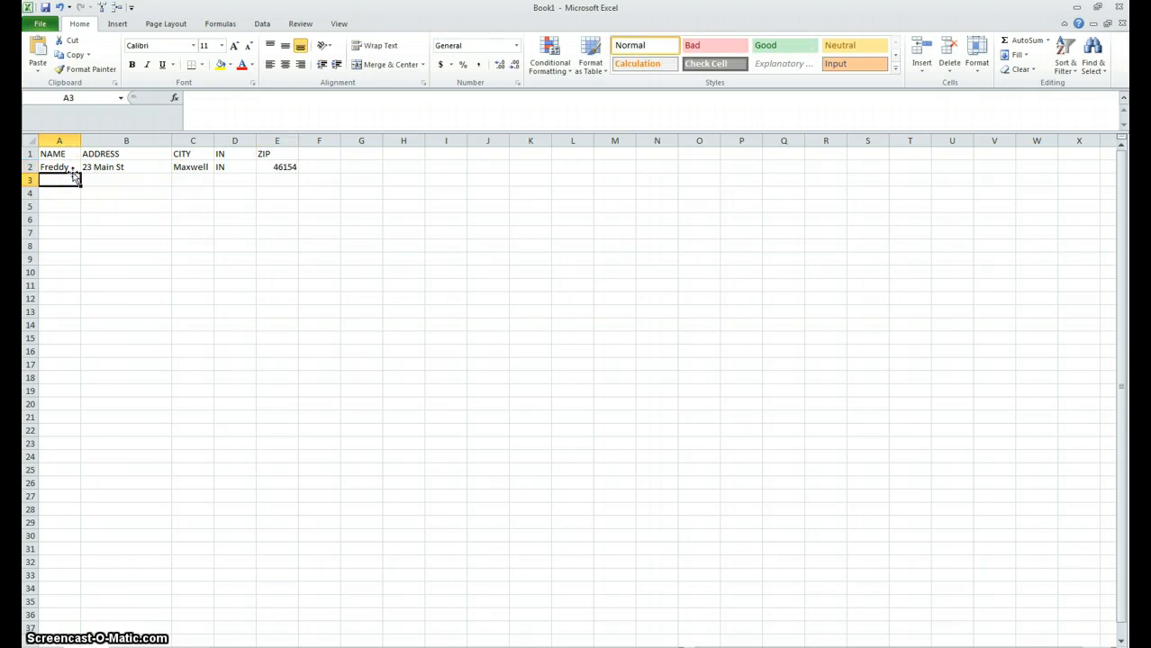
text(Billy)
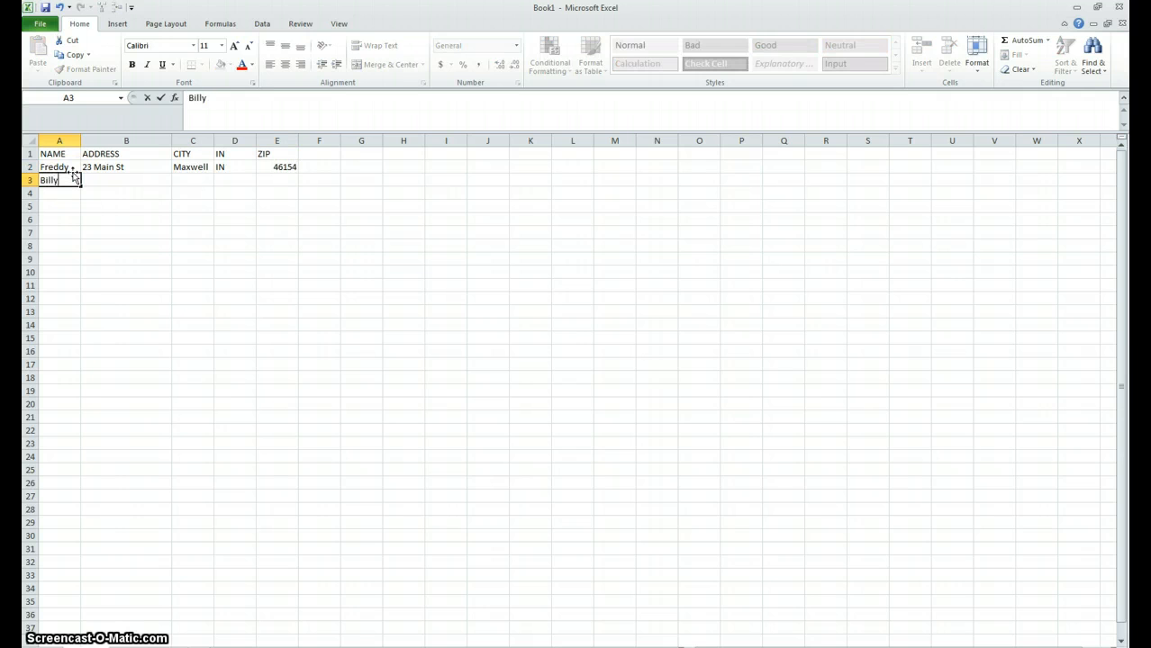
key(Tab)
text(24 main S)
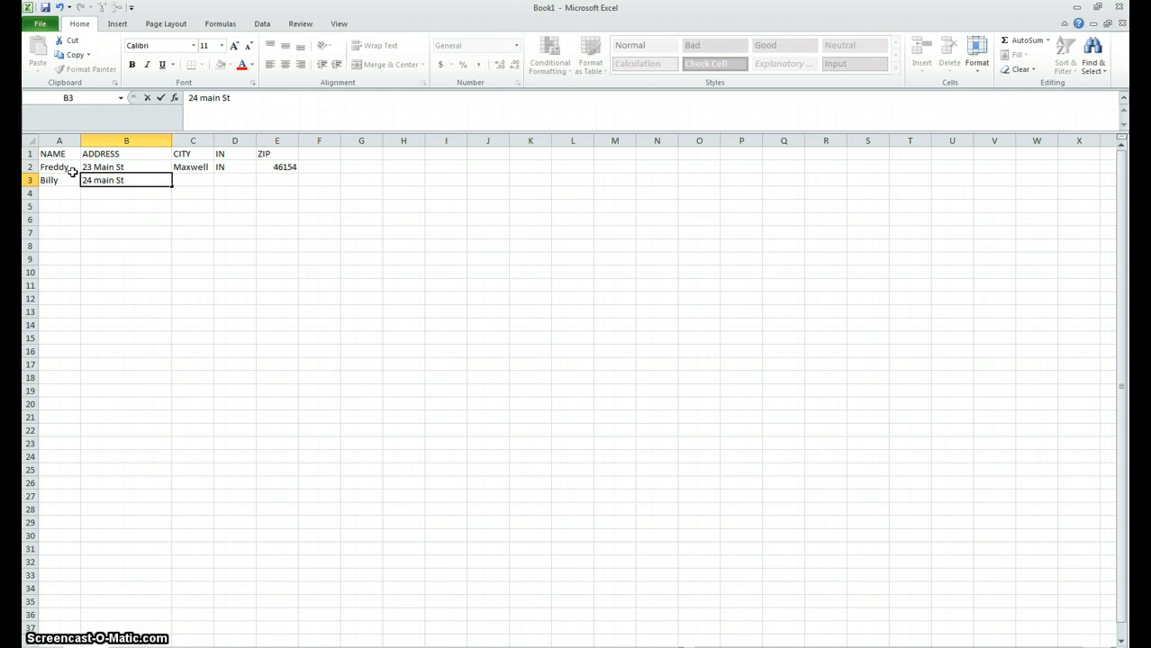
Correct the street name in cell B3 so that it starts with a capital letter
key(Left)
key(Right)
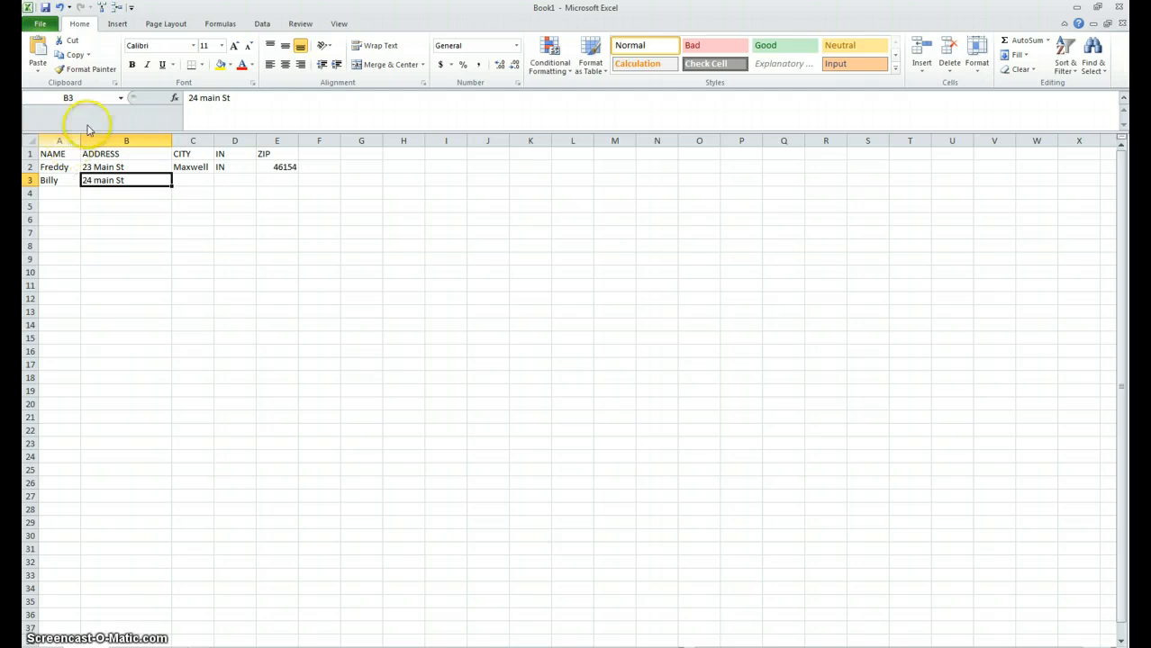
click(203, 97)
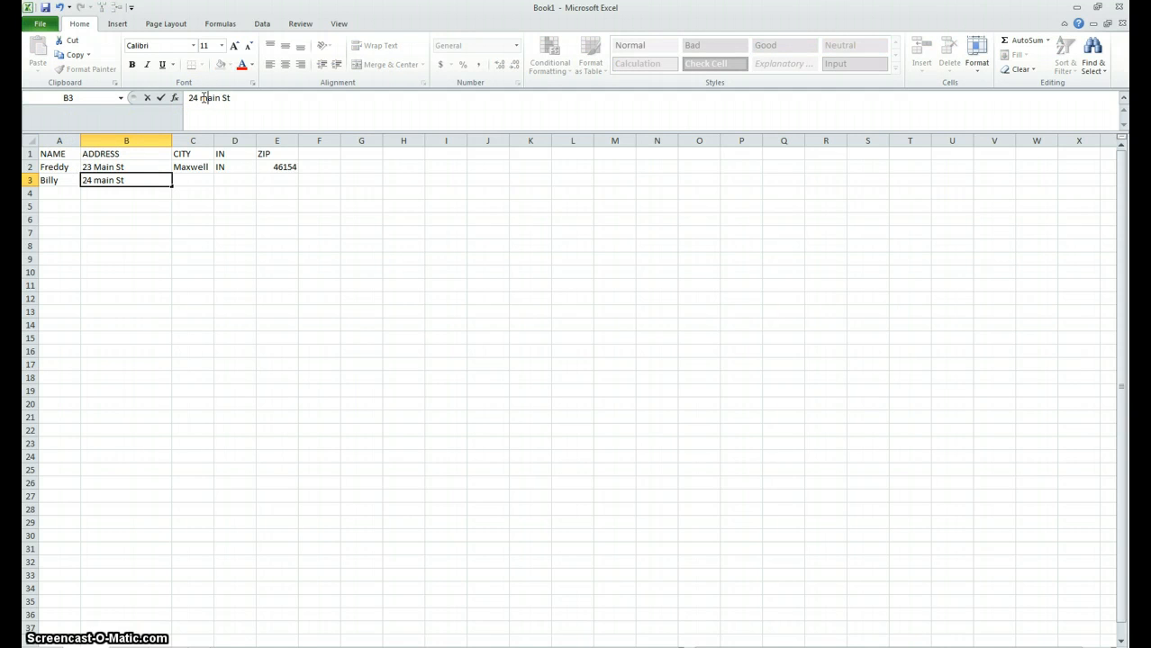
key(BackSpace)
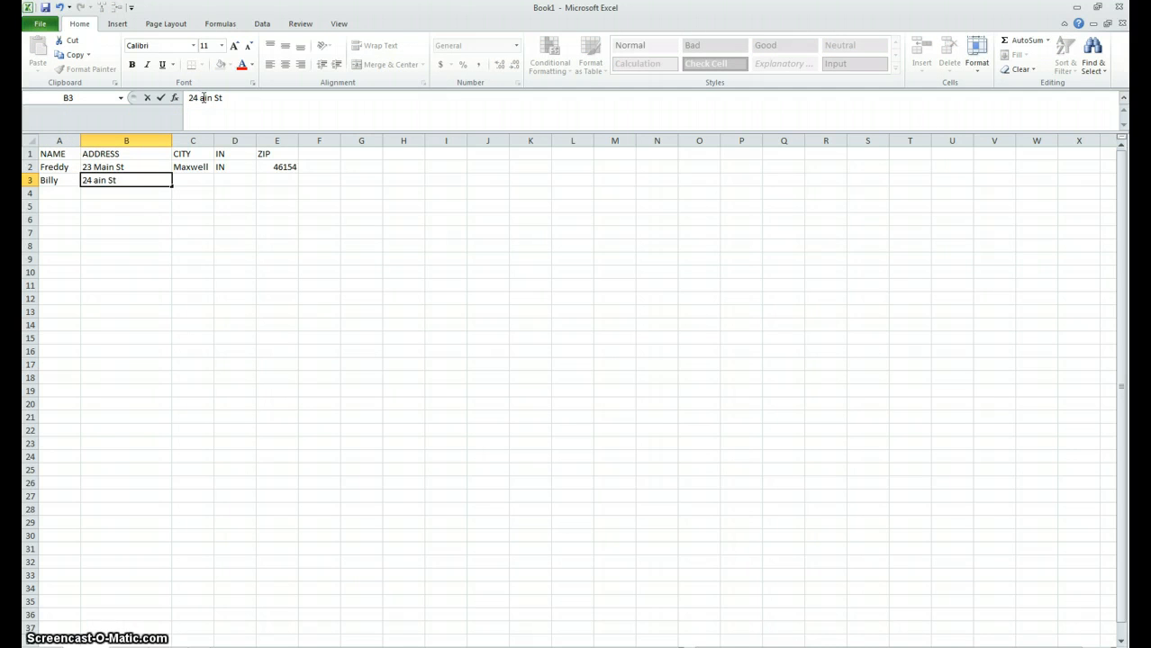
text(M)
Enter the second contact's city in C3 and widen column C to fit it
click(193, 181)
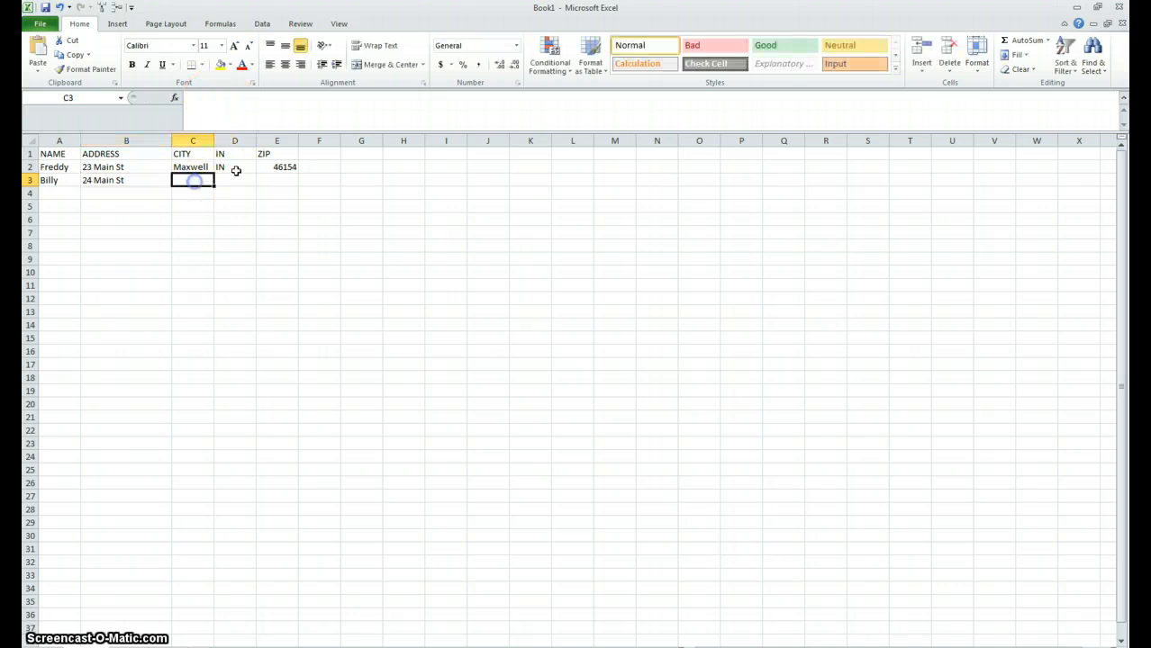
text(Greenfiel)
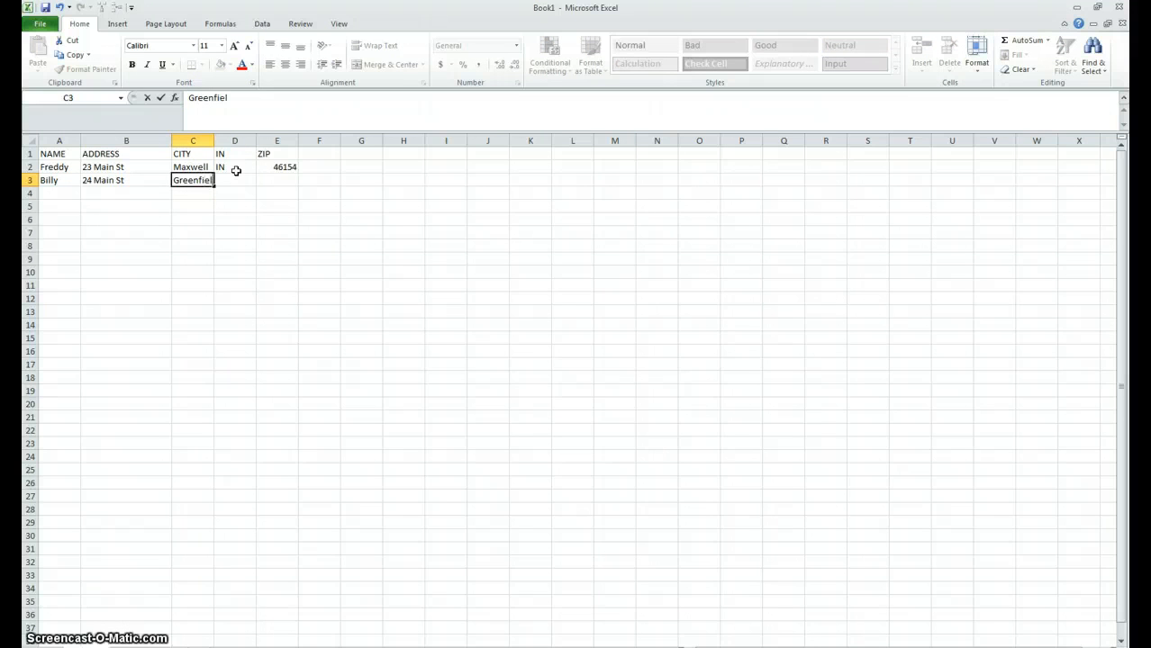
text(d)
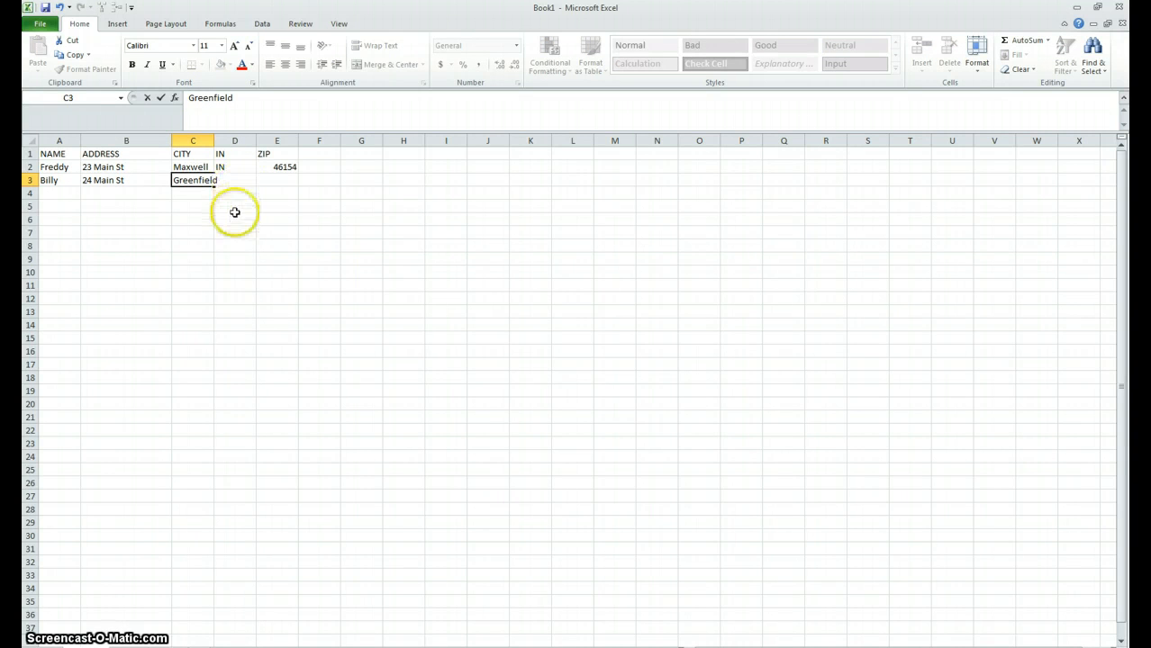
click(235, 209)
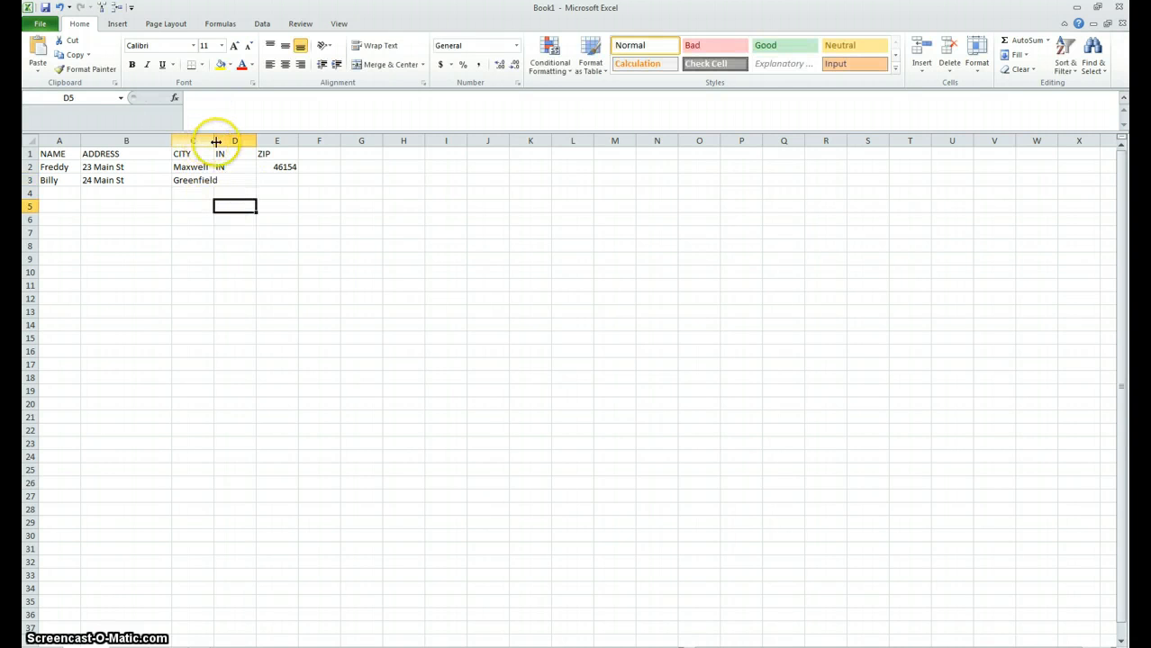
drag(216, 142, 240, 142)
Enter the second contact's state abbreviation in D3 and ZIP code in E3
click(275, 179)
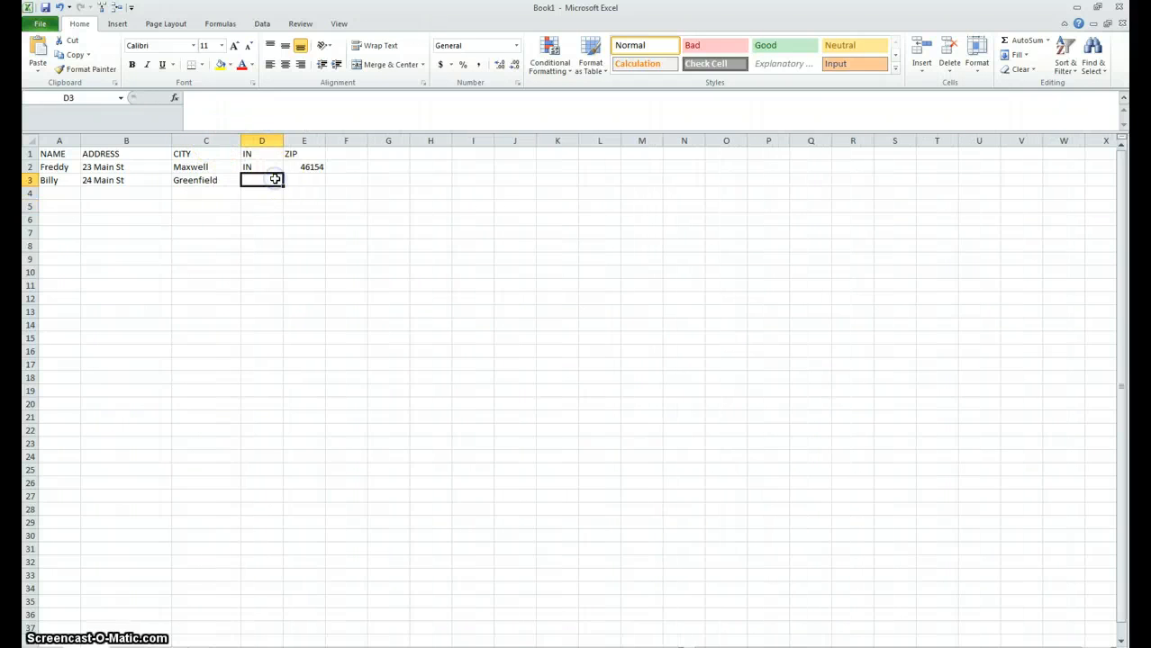
text(IN)
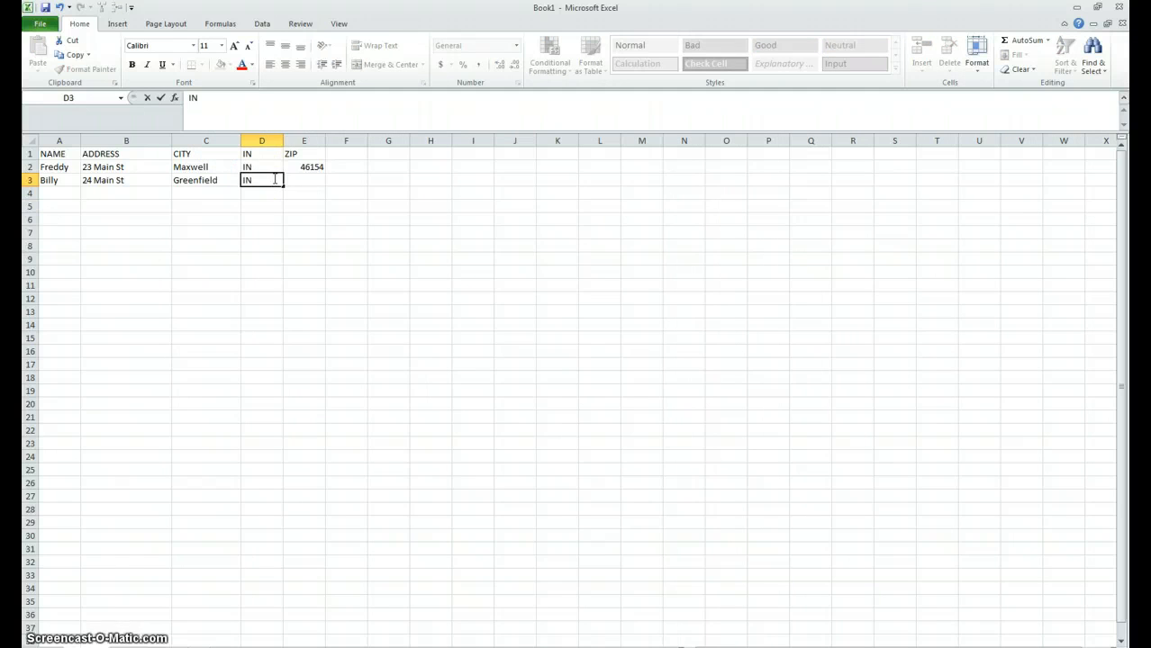
key(Tab)
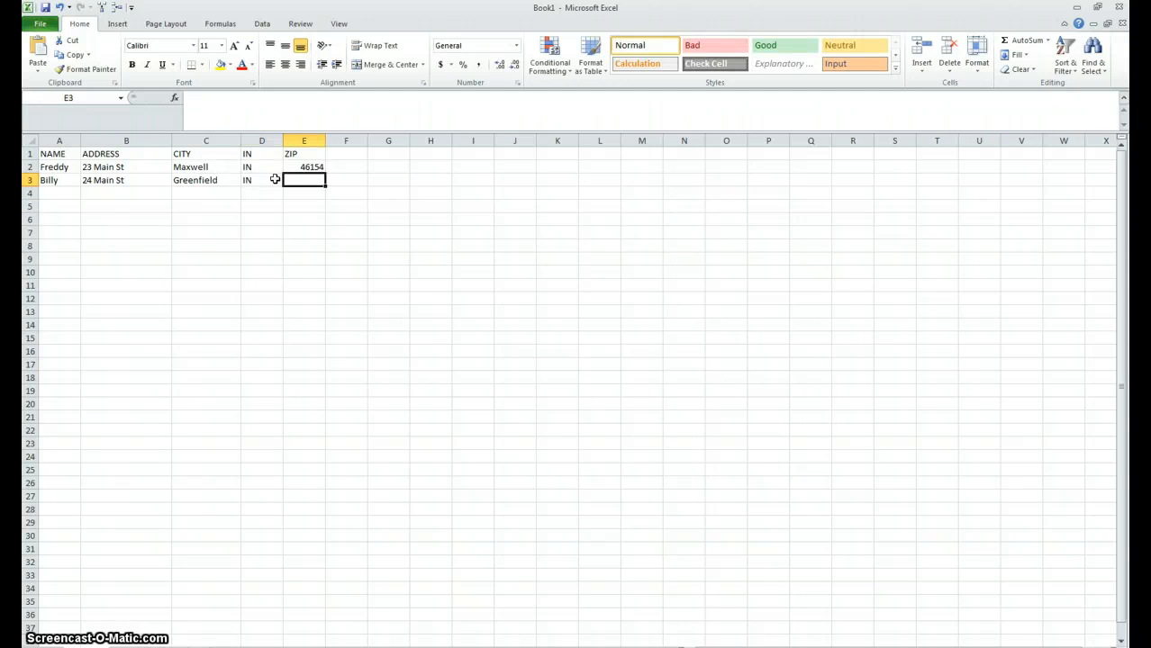
text(3)
text(61)
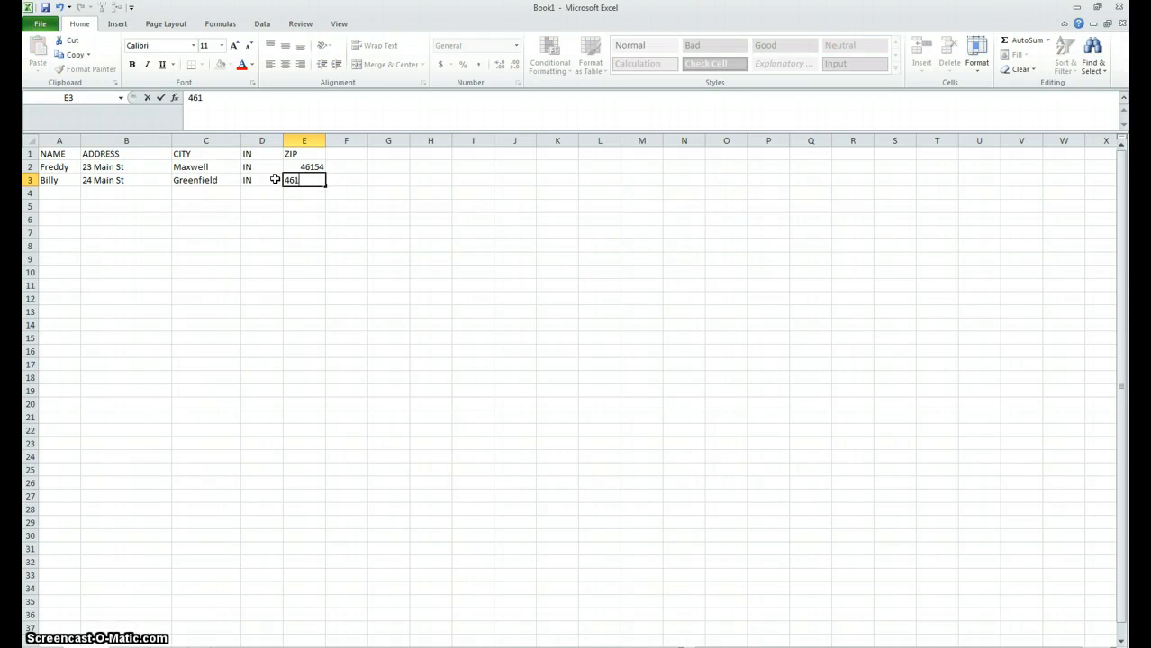
text(54)
Change the column heading in cell D1 to STATE
key(Up)
key(Up)
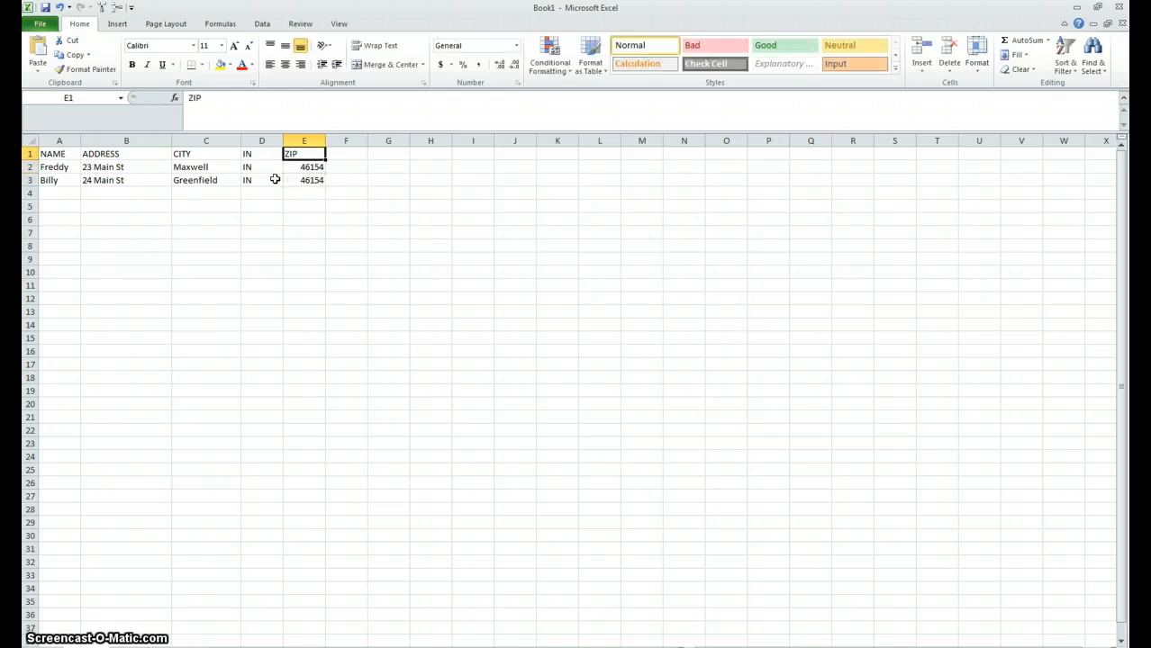
key(Left)
text(STA)
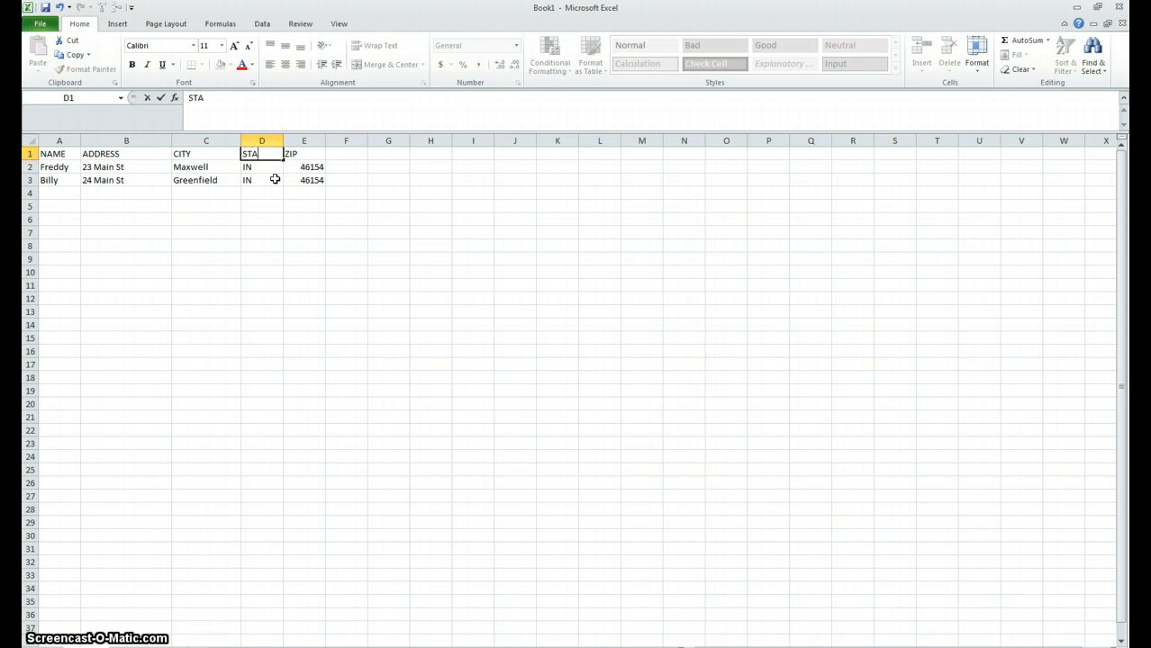
text(TE)
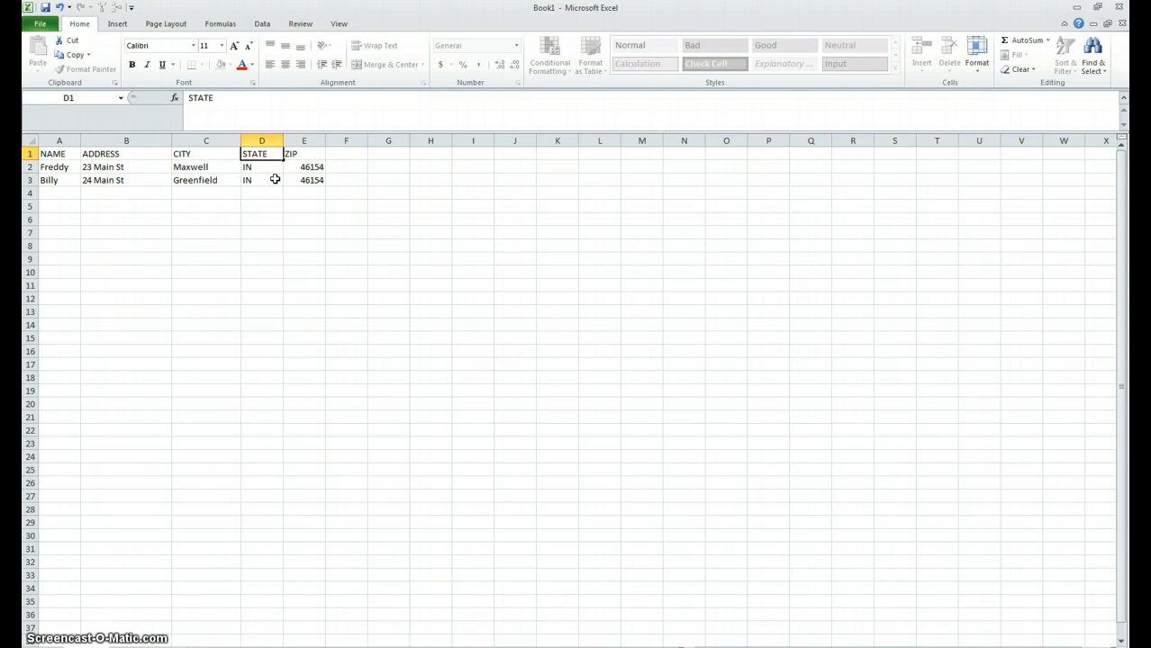
key(Return)
Enter the third contact's name in A4 and street address in B4
key(Down)
key(Down)
key(Left)
key(Left)
key(Left)
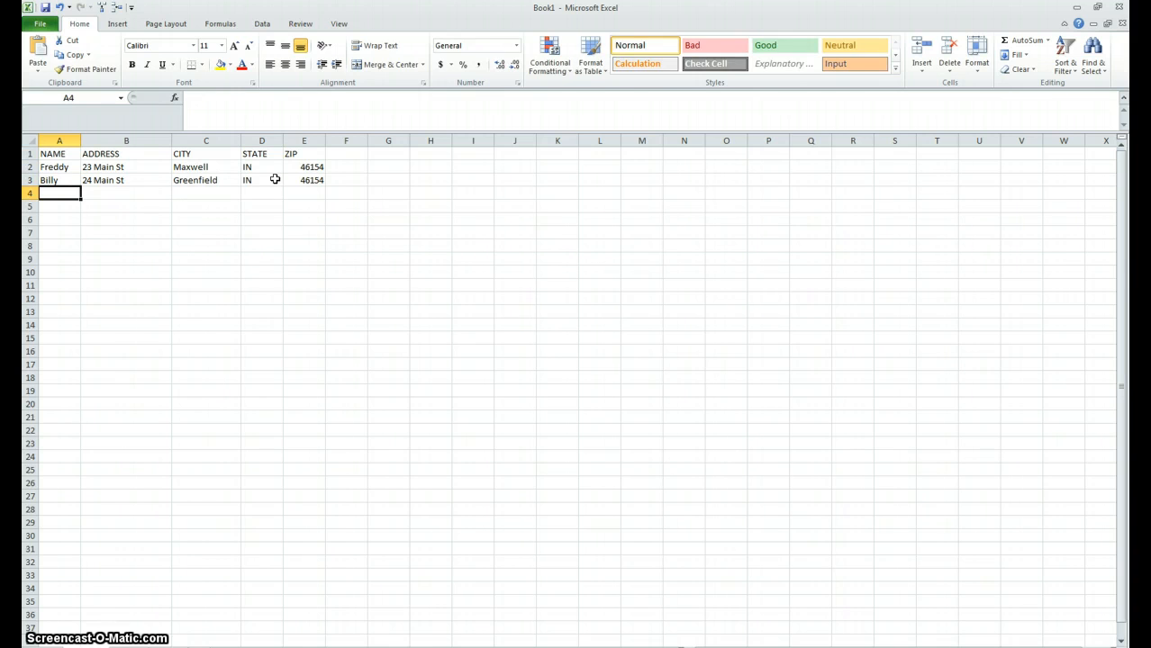
text(Mary)
key(Tab)
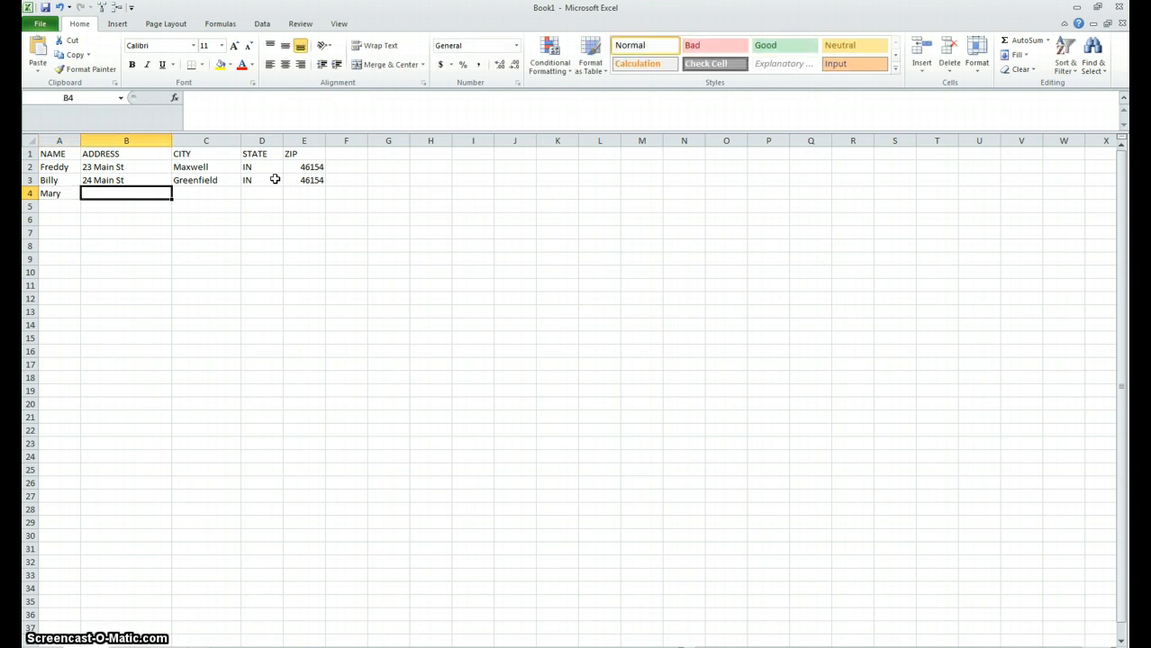
text(25 M)
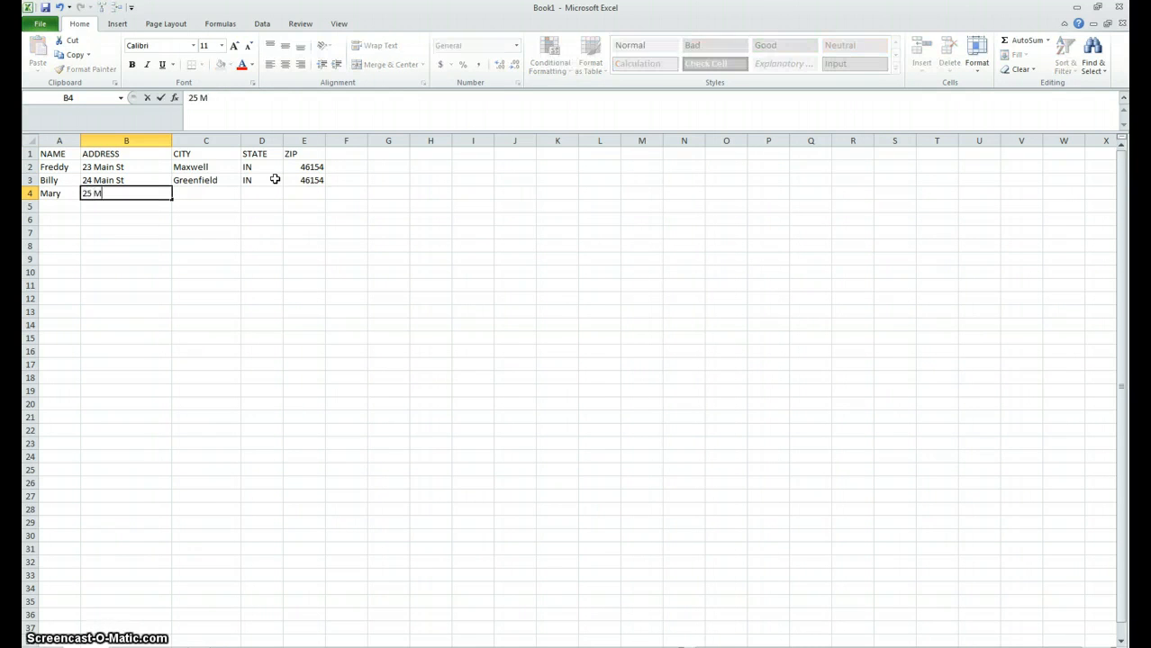
text(ain St)
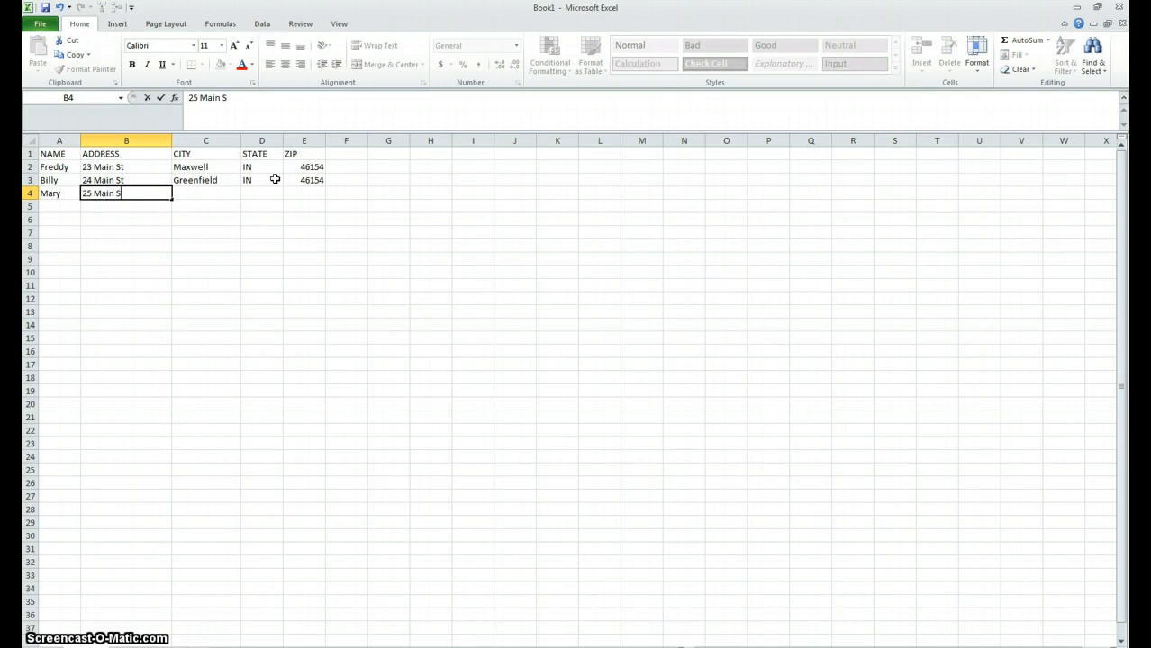
key(Tab)
Fill in the third contact's city, state abbreviation and ZIP code in cells C4 to E4
text(Maxwell)
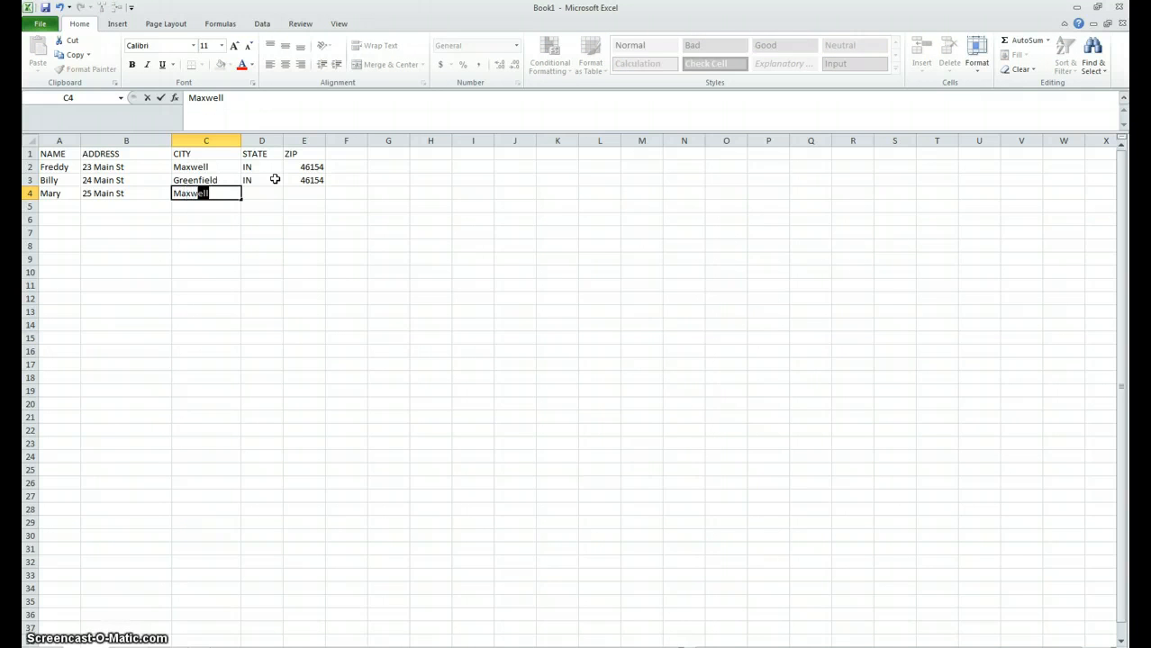
key(Tab)
text(I)
key(Tab)
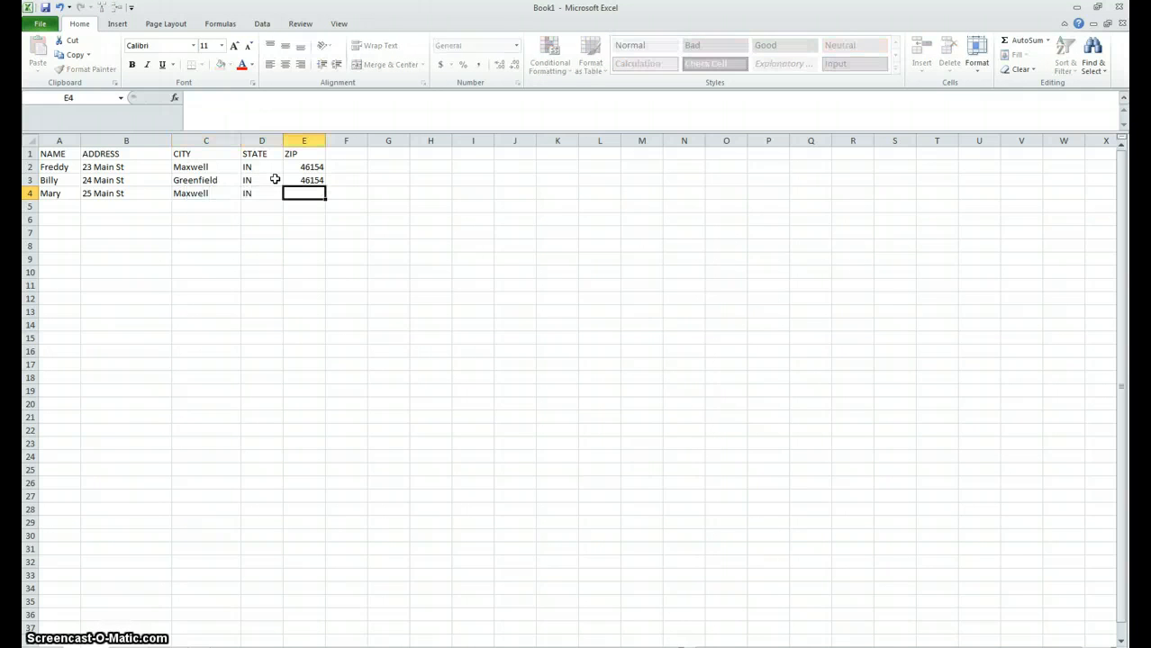
text(46154)
key(Return)
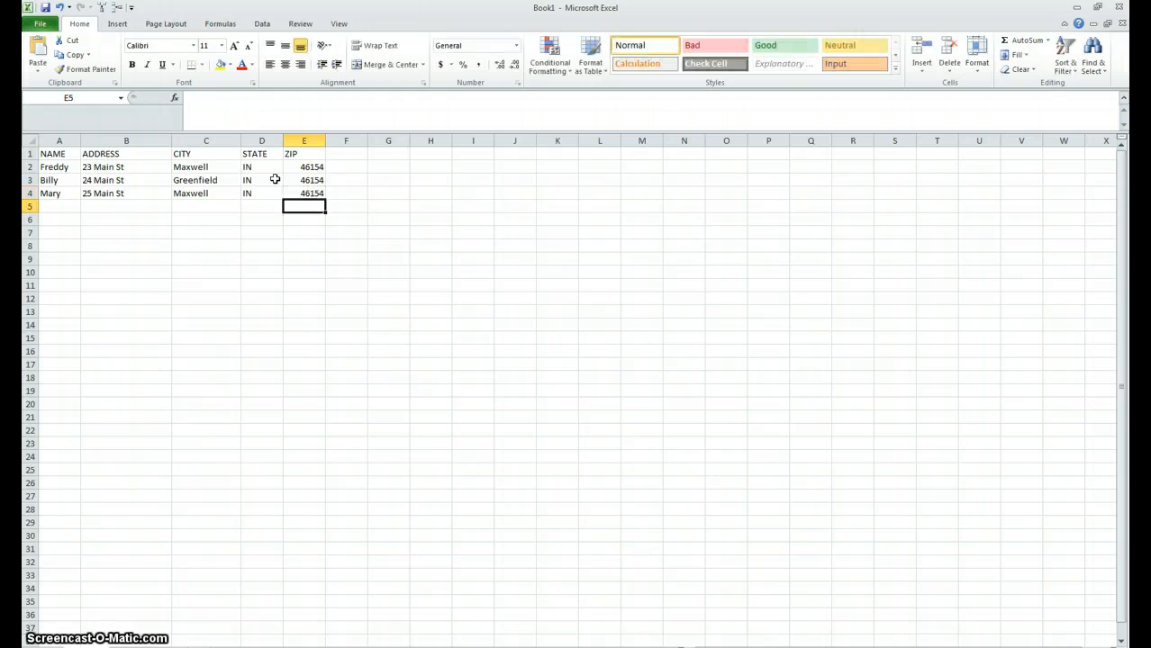
Replace the second contact's ZIP code in cell E3 with the correct one for that city
key(Up)
key(Up)
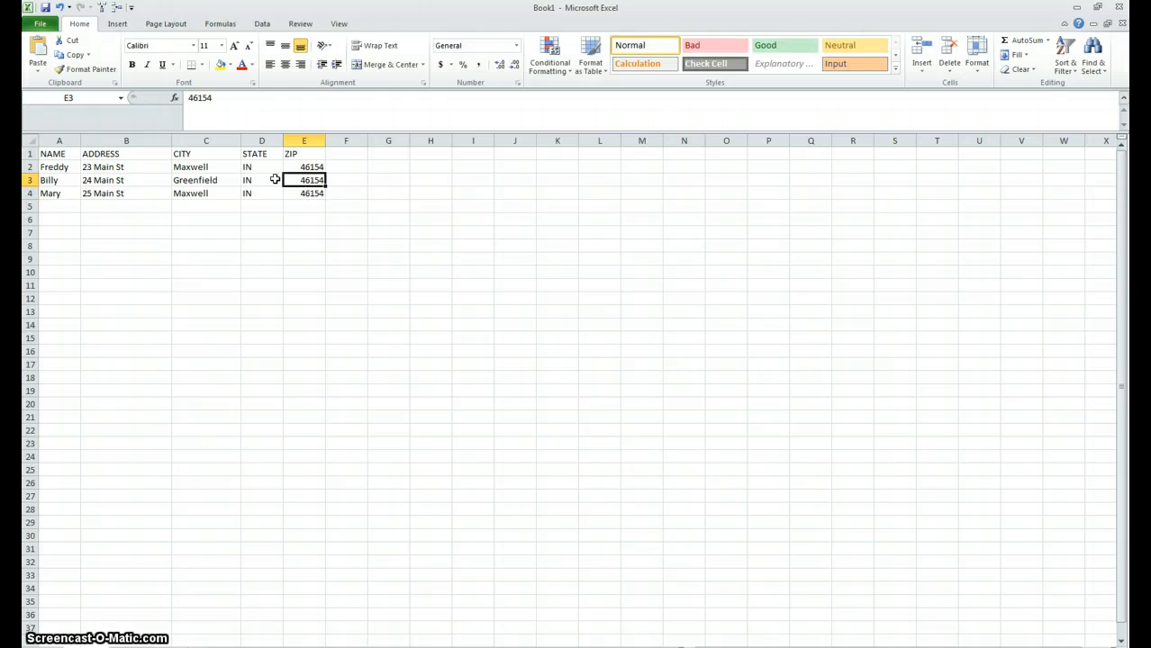
text(46140)
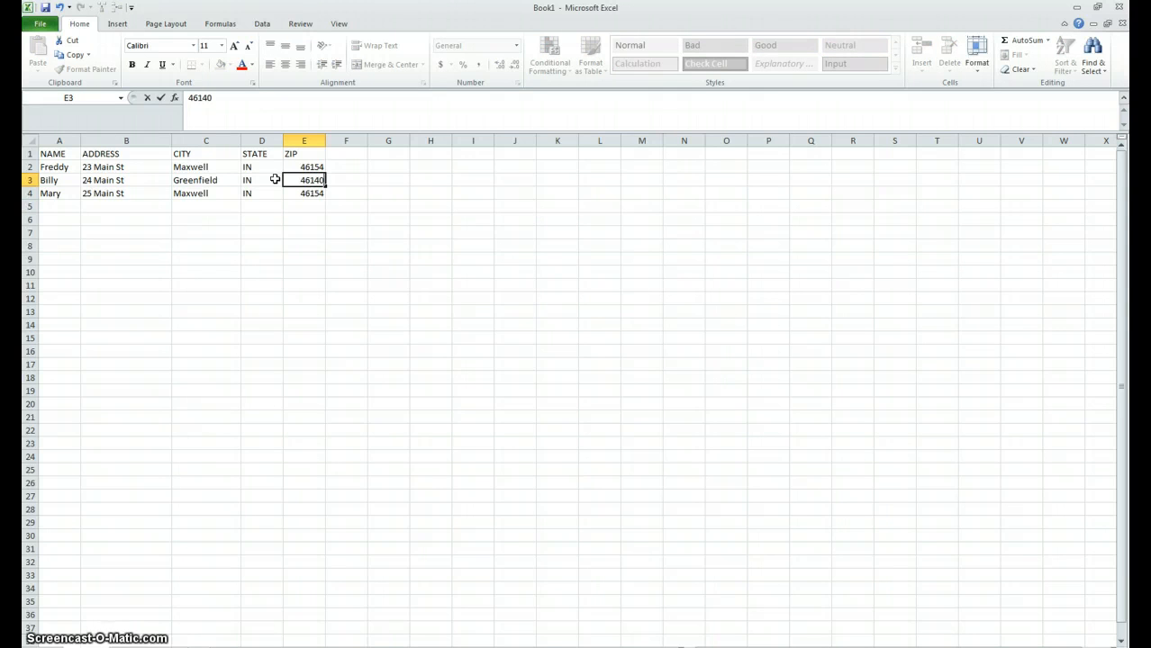
key(Return)
Enter the fourth contact's name in A5 and street address in B5
key(Down)
key(Left)
key(Left)
key(Left)
key(Left)
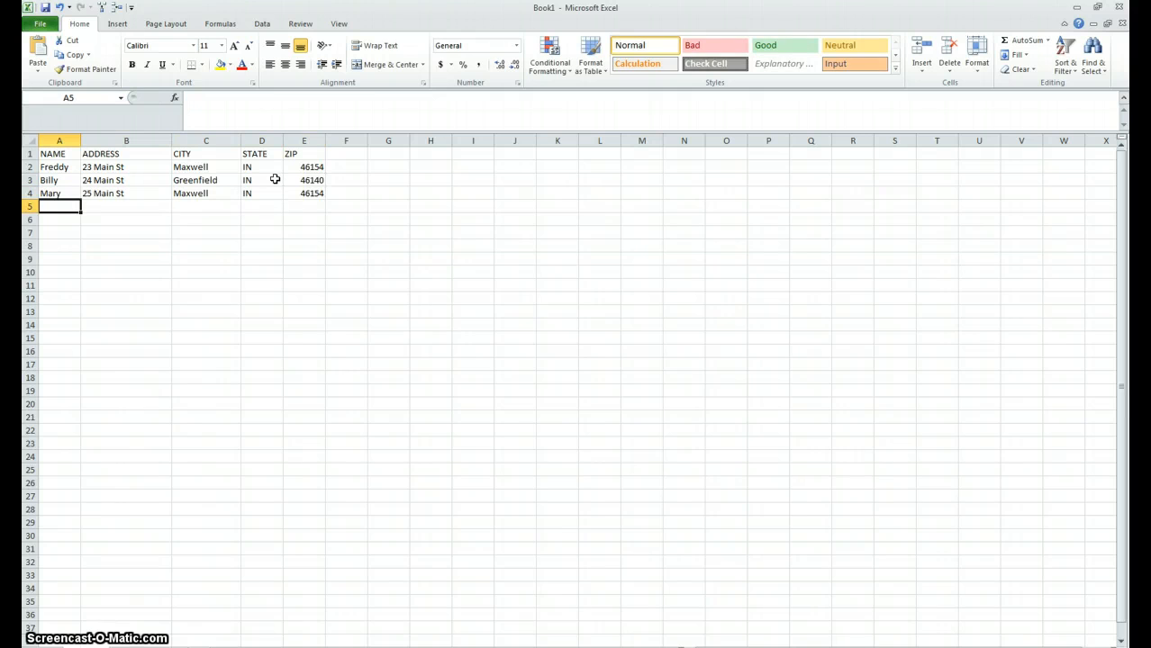
text(Susi)
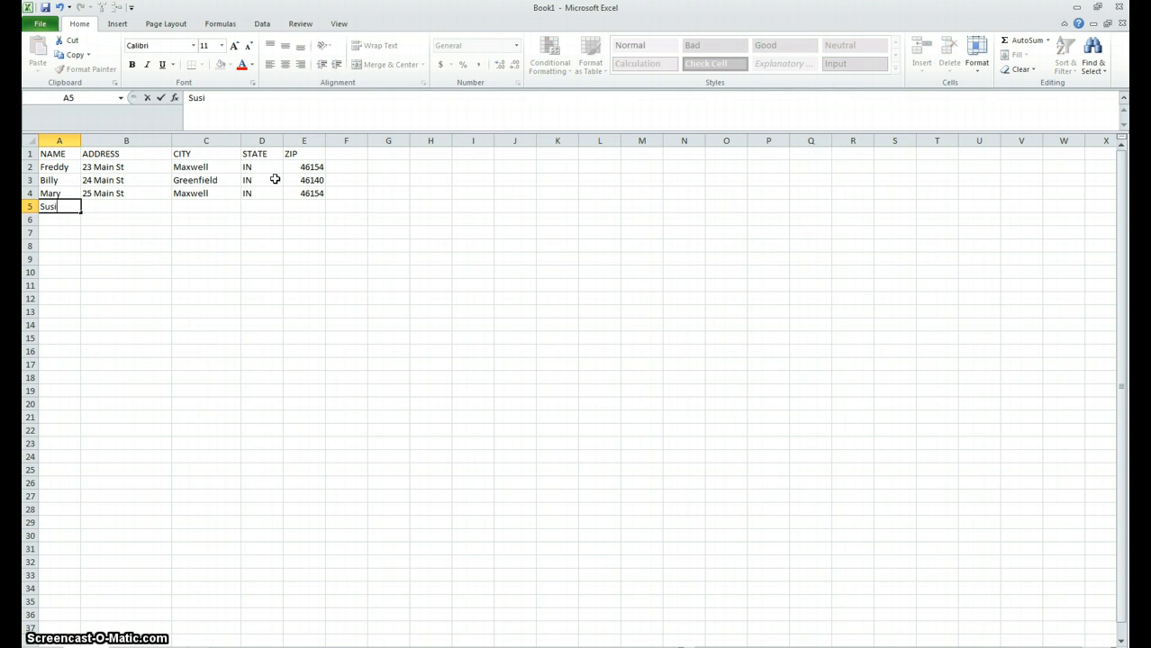
text(e)
key(Tab)
text(2)
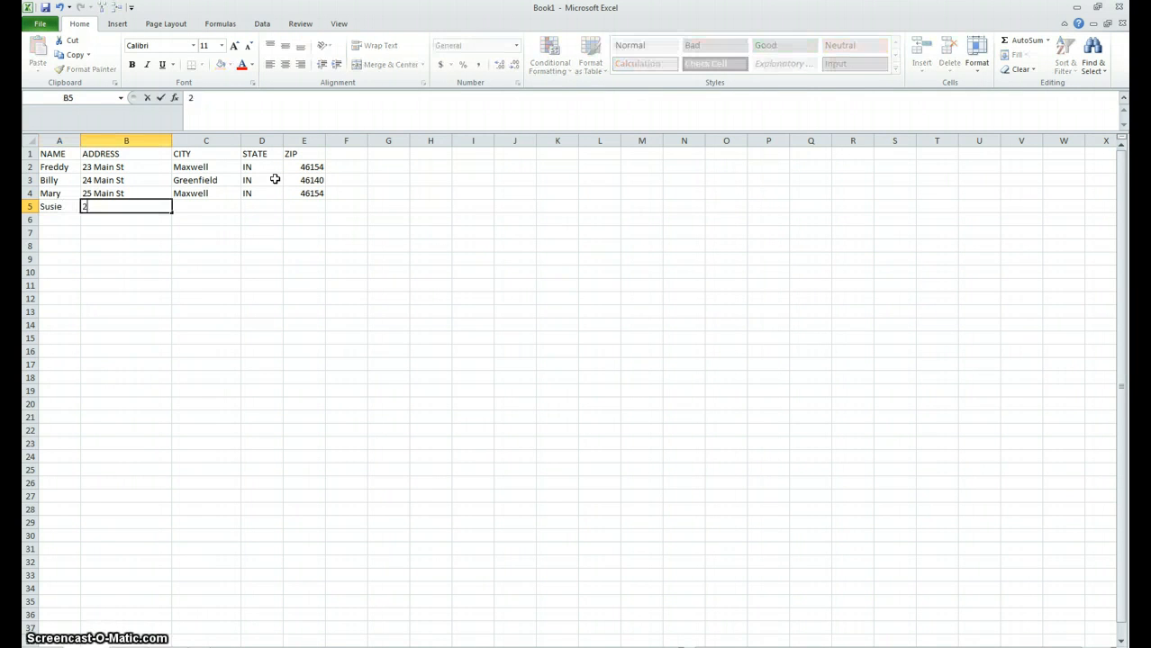
text(6 Main S)
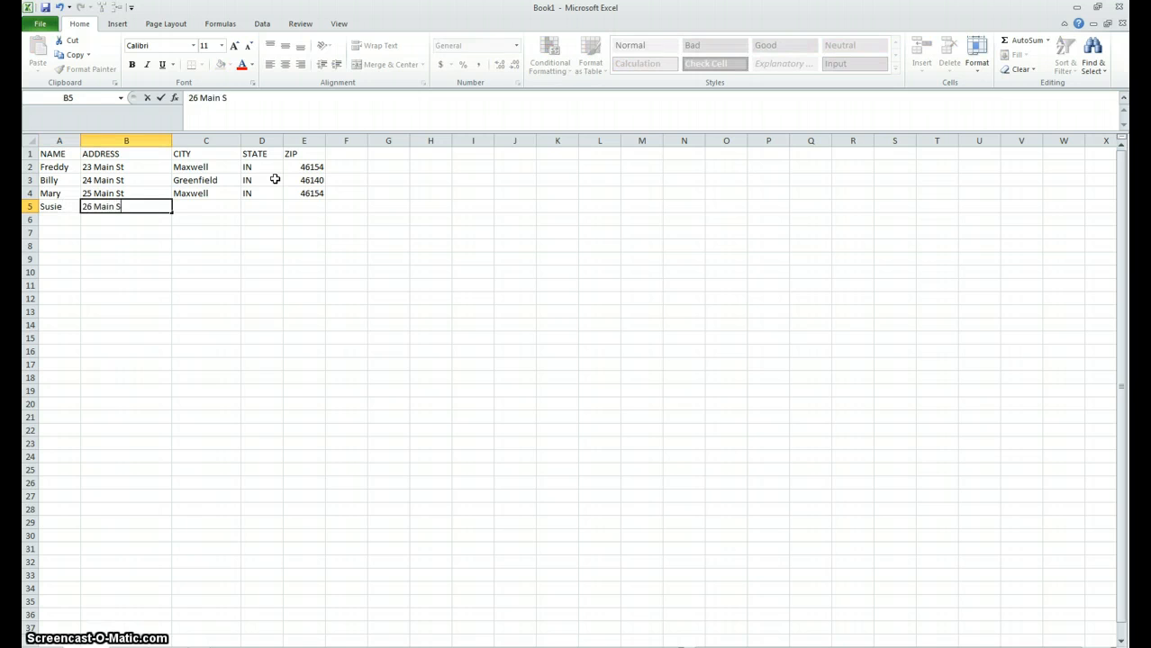
text(t)
key(Tab)
Fill in the fourth contact's city, state abbreviation and ZIP code in cells C5 to E5
text(Greenfield)
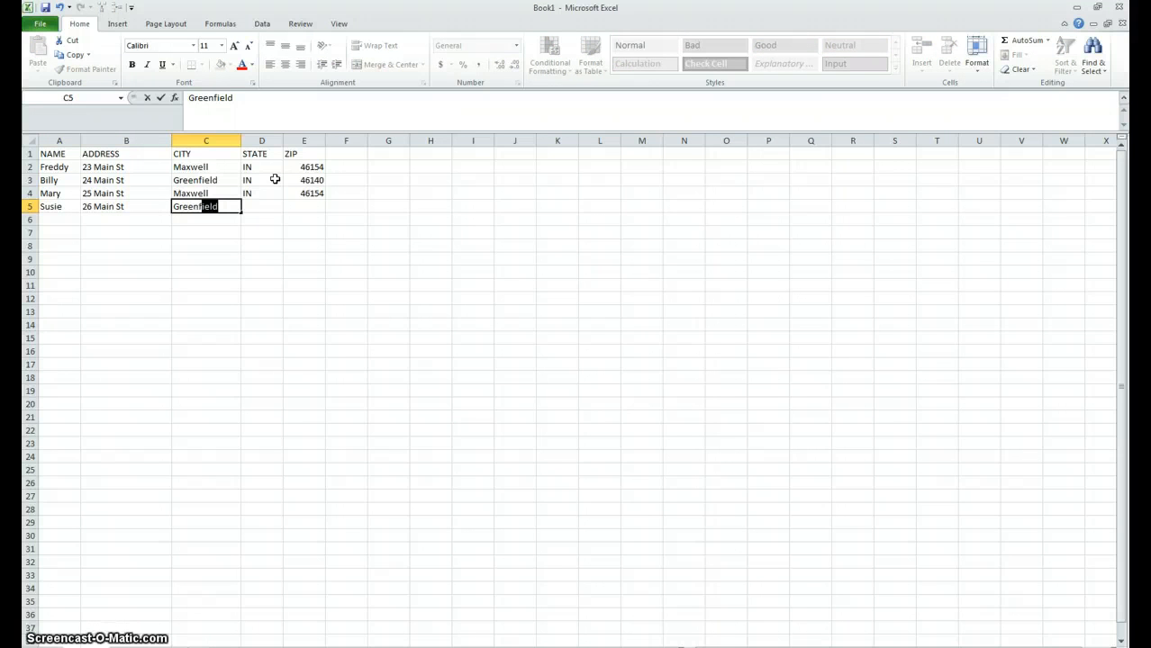
key(Tab)
text(IN)
key(Tab)
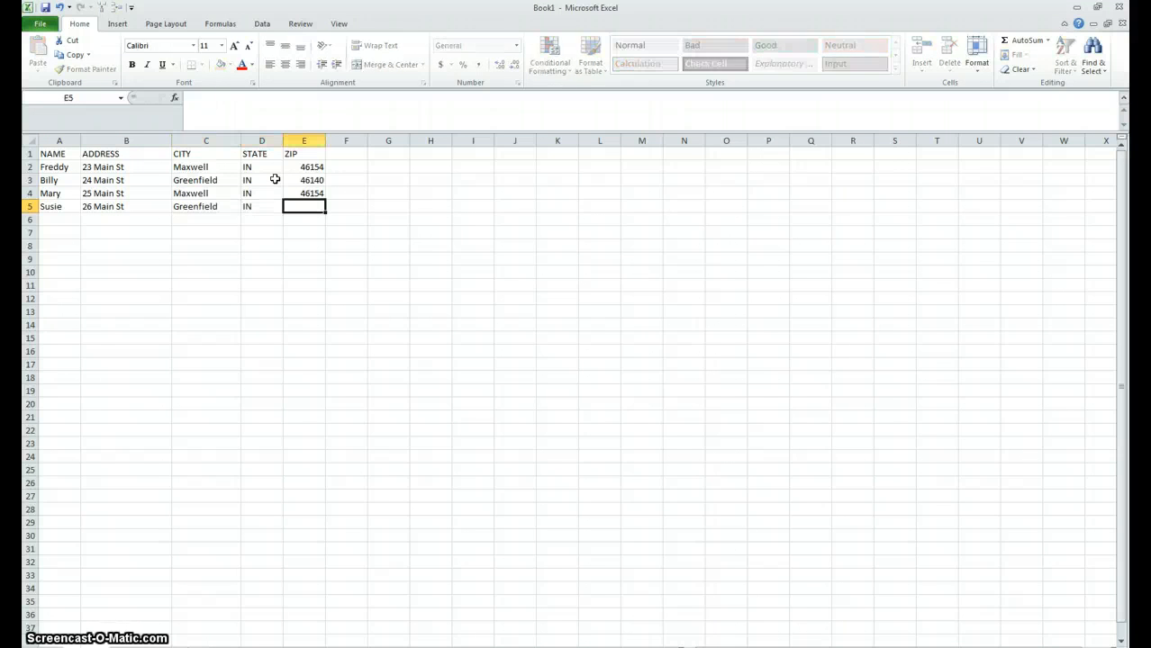
text(46140)
click(219, 219)
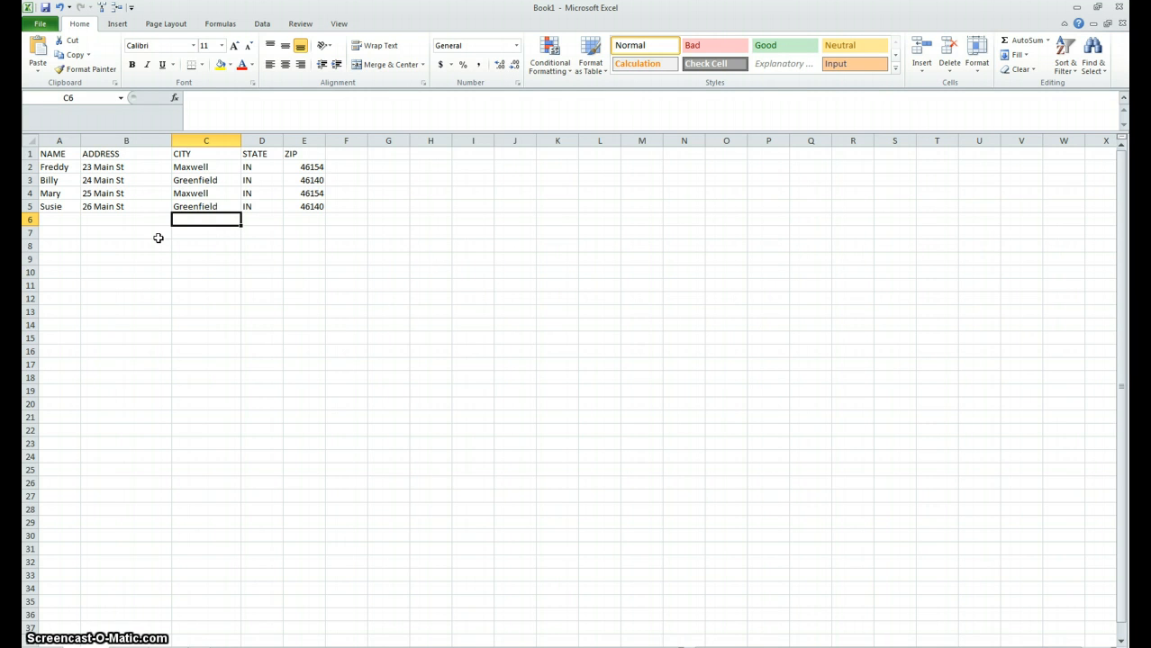
Save the workbook to the Desktop as an Excel Workbook named FRIENDS ADDRESSES
click(47, 22)
click(54, 62)
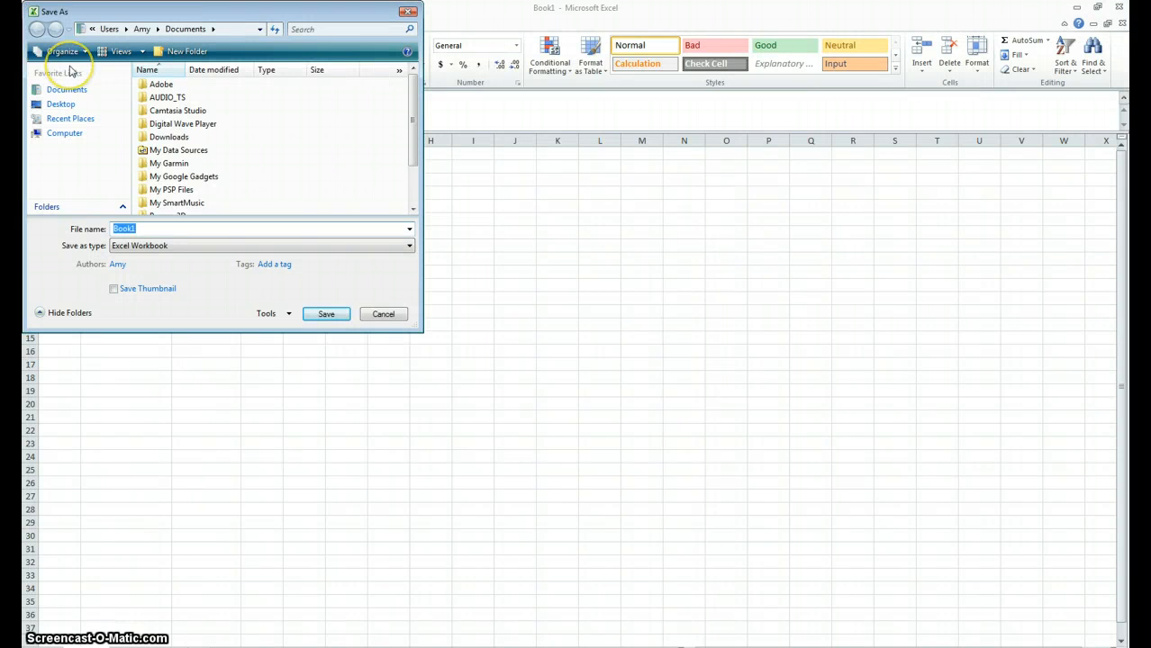
text(FRIEND)
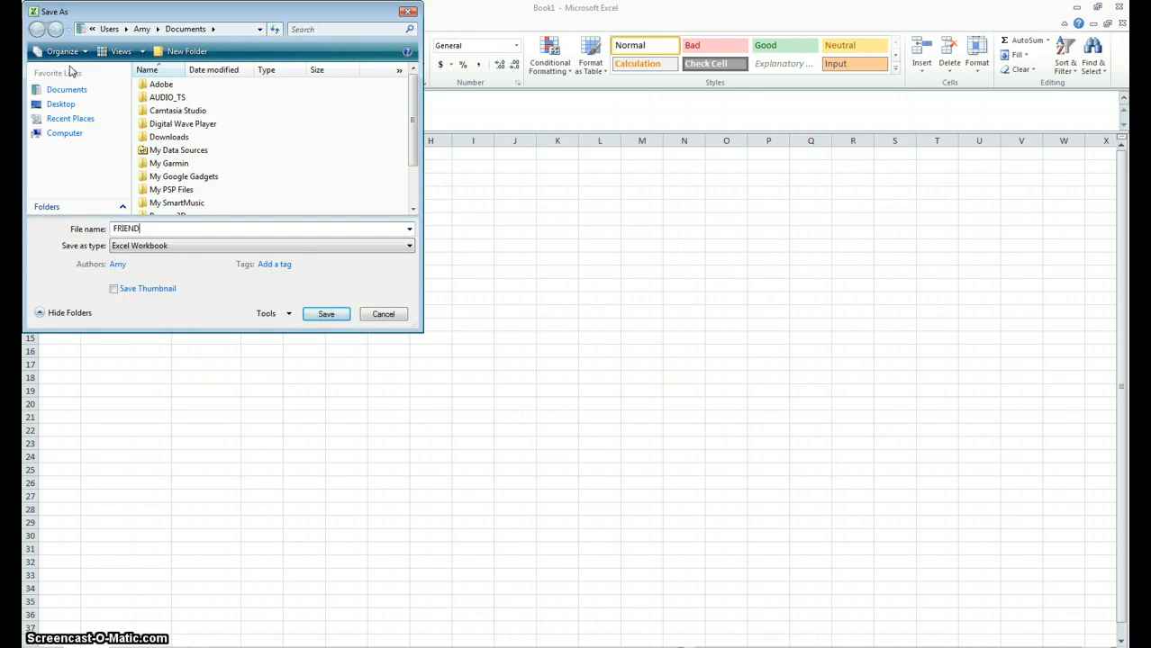
text(SSES)
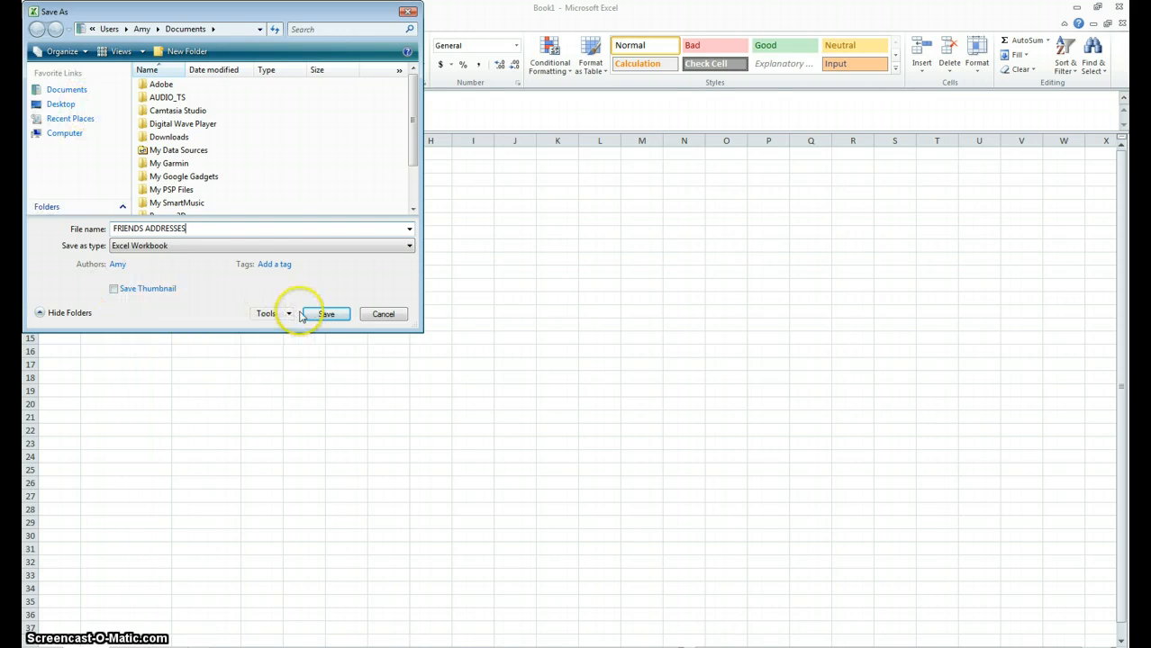
click(61, 104)
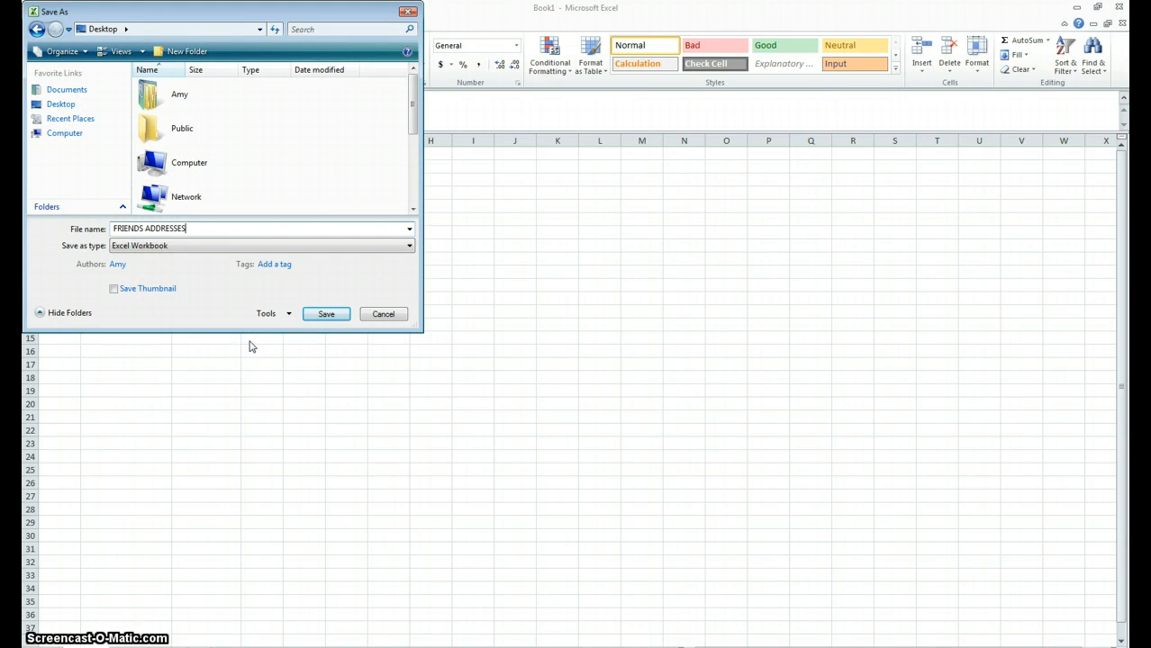
click(324, 314)
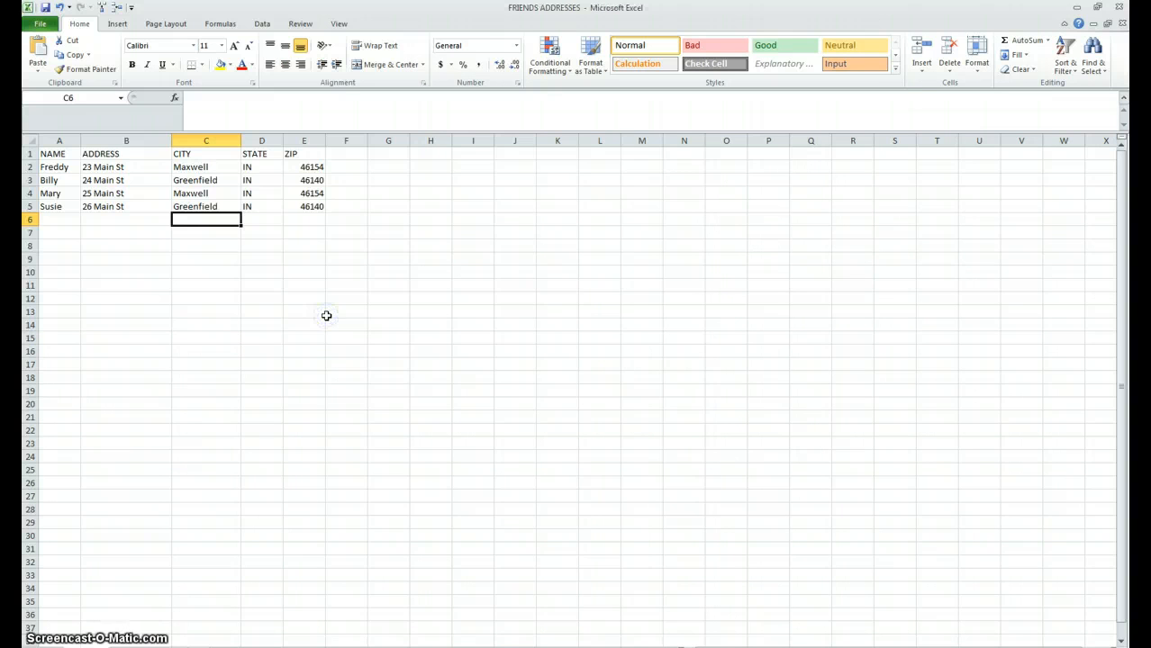
Close Excel and move the FRIENDS ADDRESSES file to a free spot on the desktop
click(1118, 7)
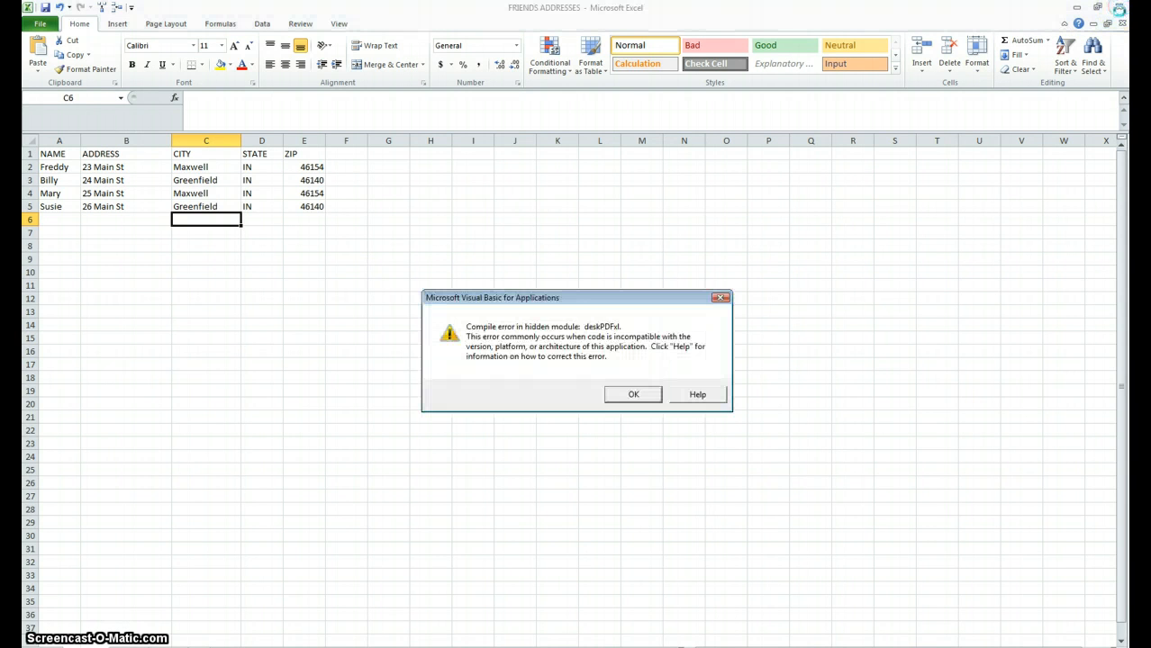
click(632, 394)
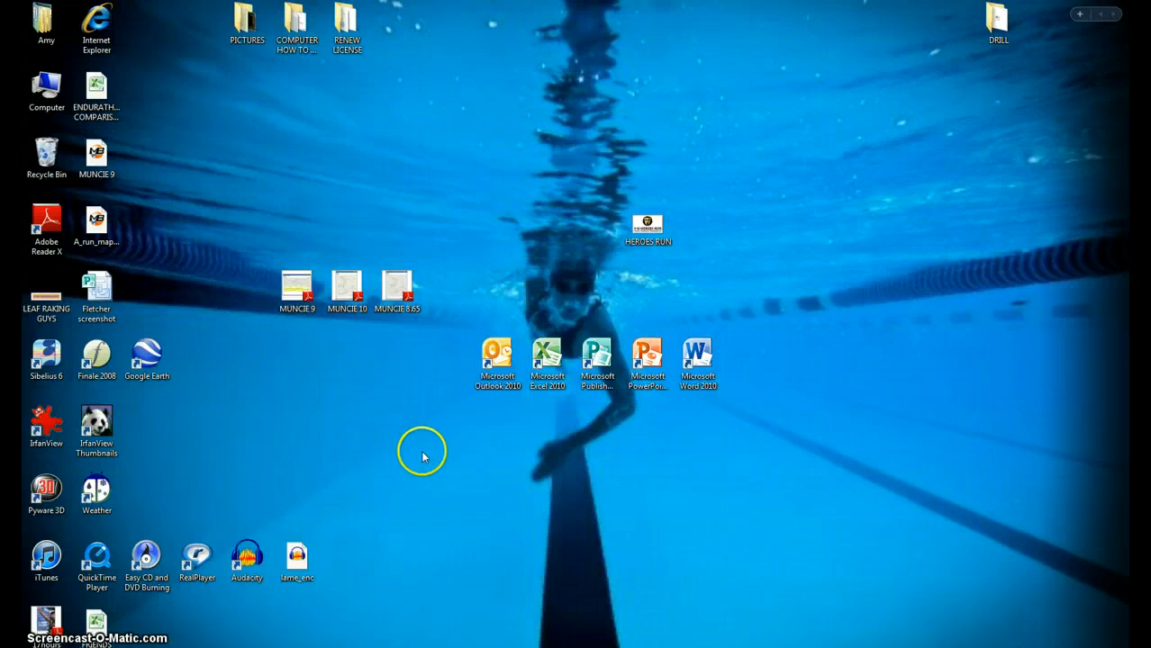
drag(113, 619, 300, 358)
click(379, 498)
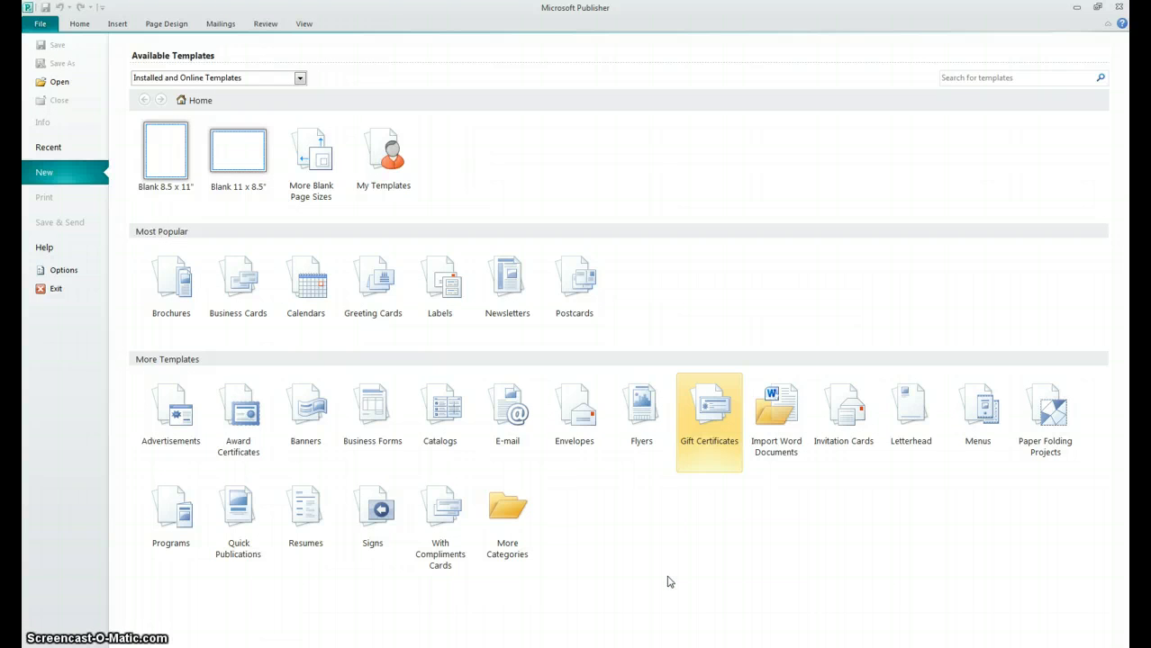
In Microsoft Publisher, open the Labels templates and show the All Mailing and shipping category
click(436, 288)
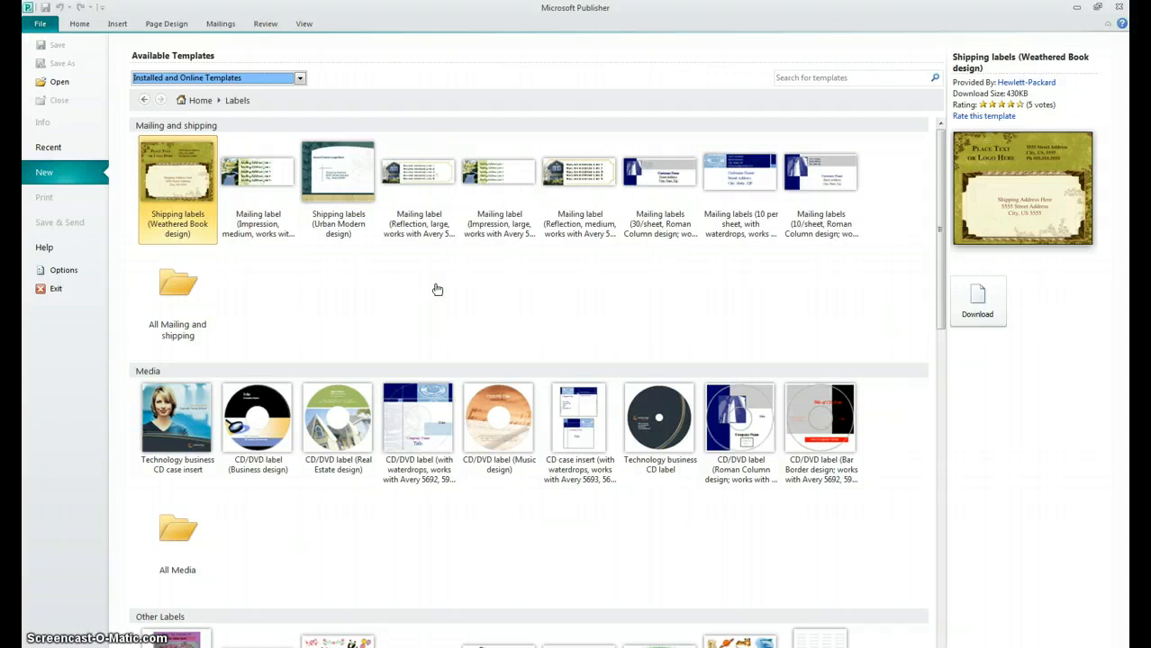
click(238, 241)
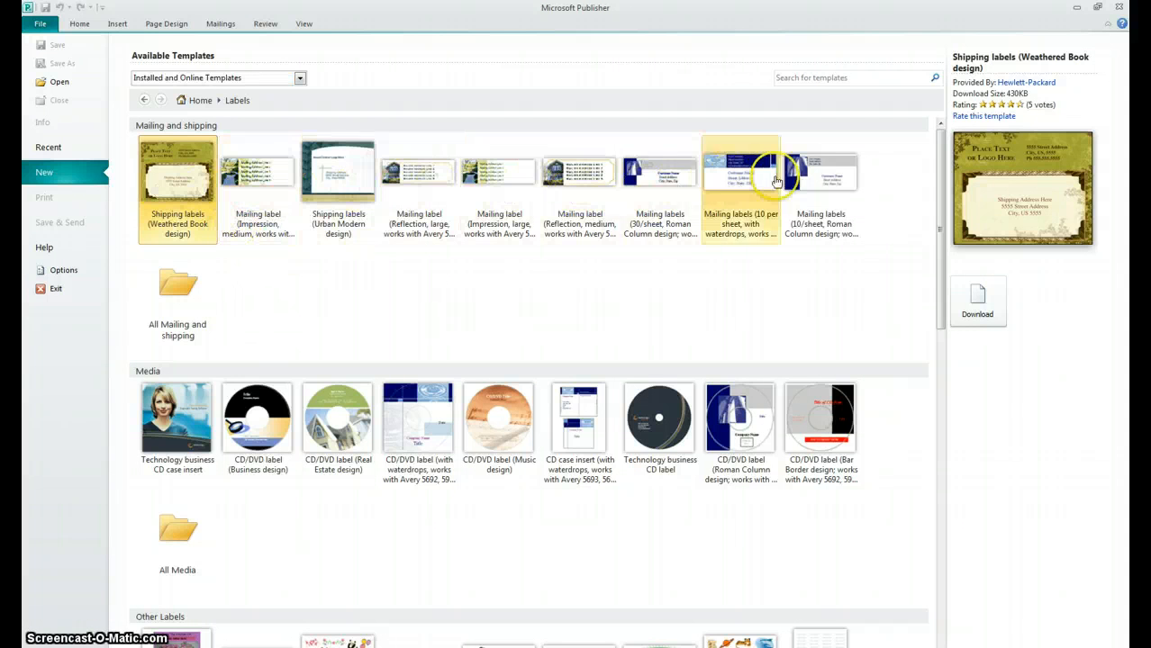
click(190, 275)
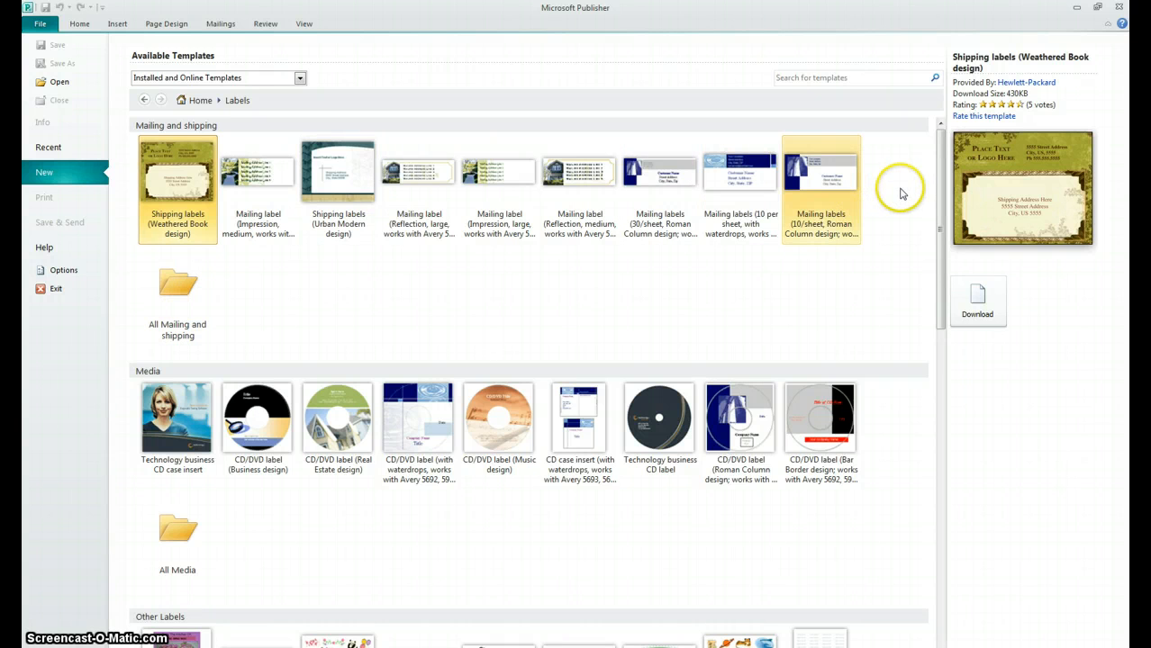
click(170, 278)
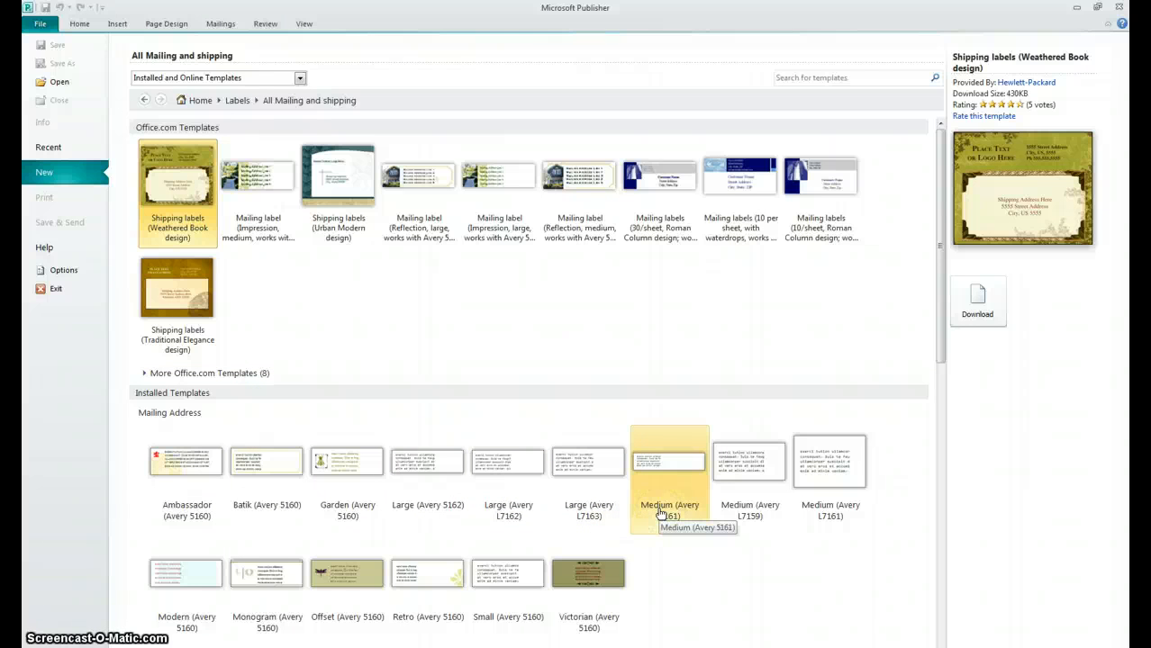
Create a new publication from the installed Ambassador (Avery 5160) mailing address template with its default colors and fonts
click(171, 528)
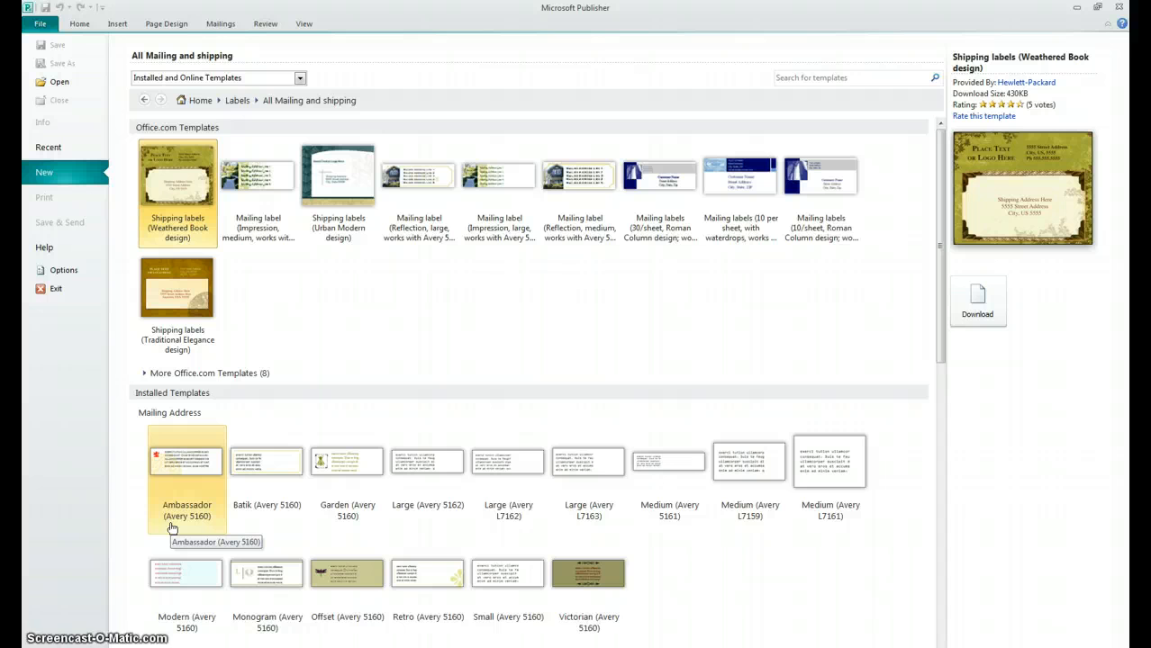
click(173, 528)
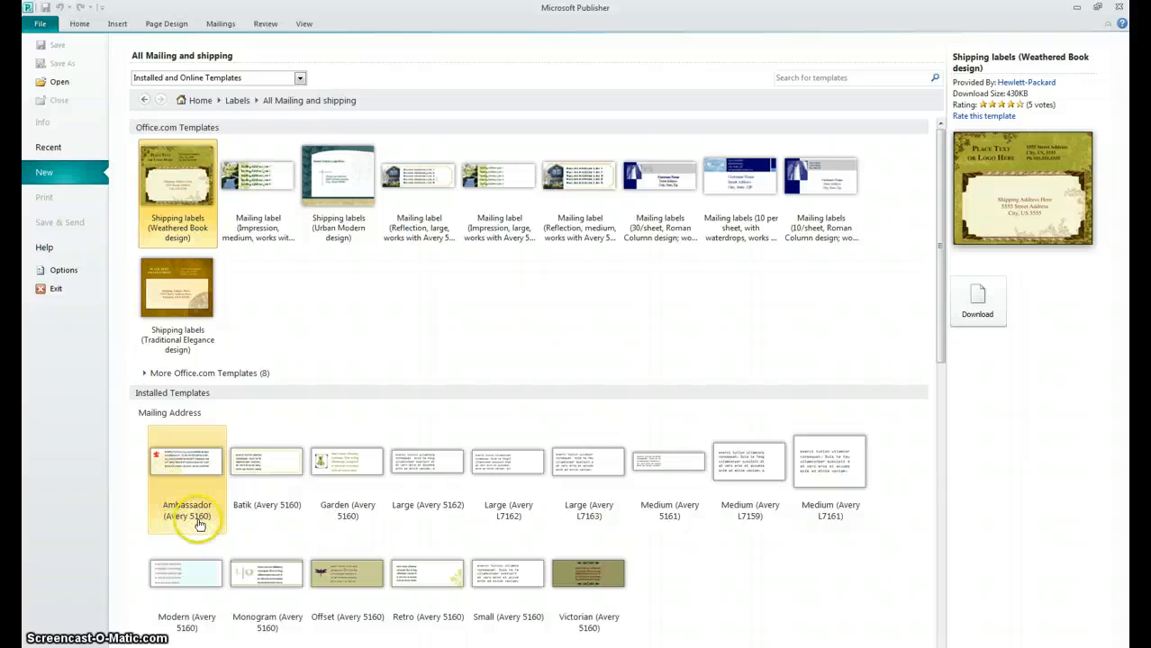
click(181, 472)
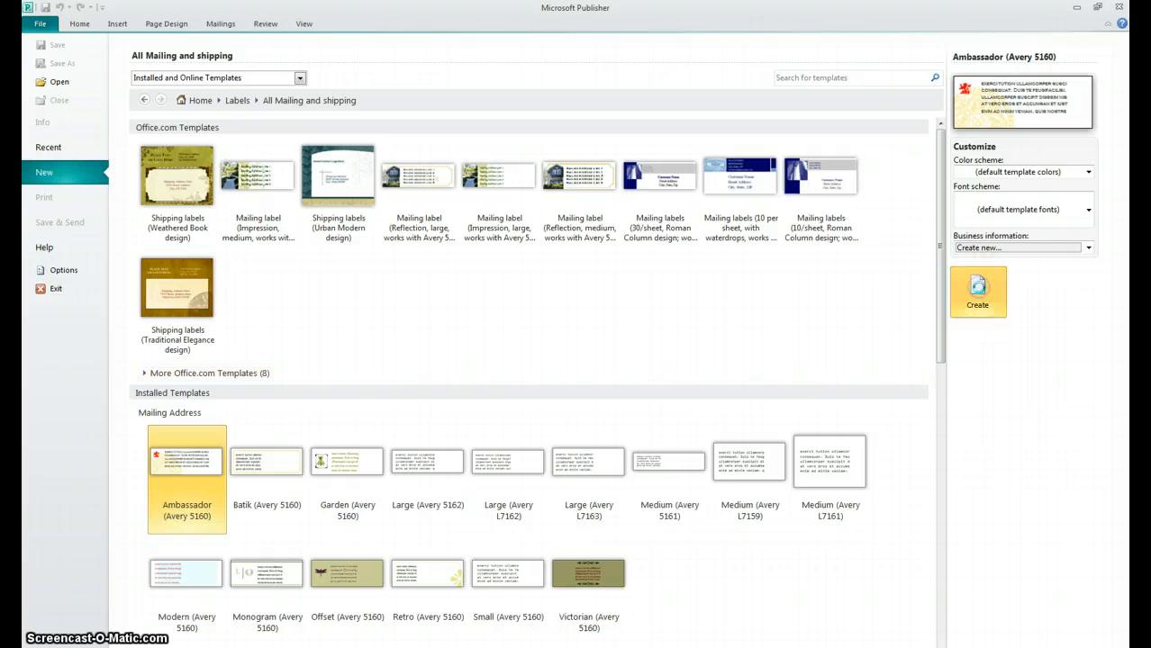
click(977, 286)
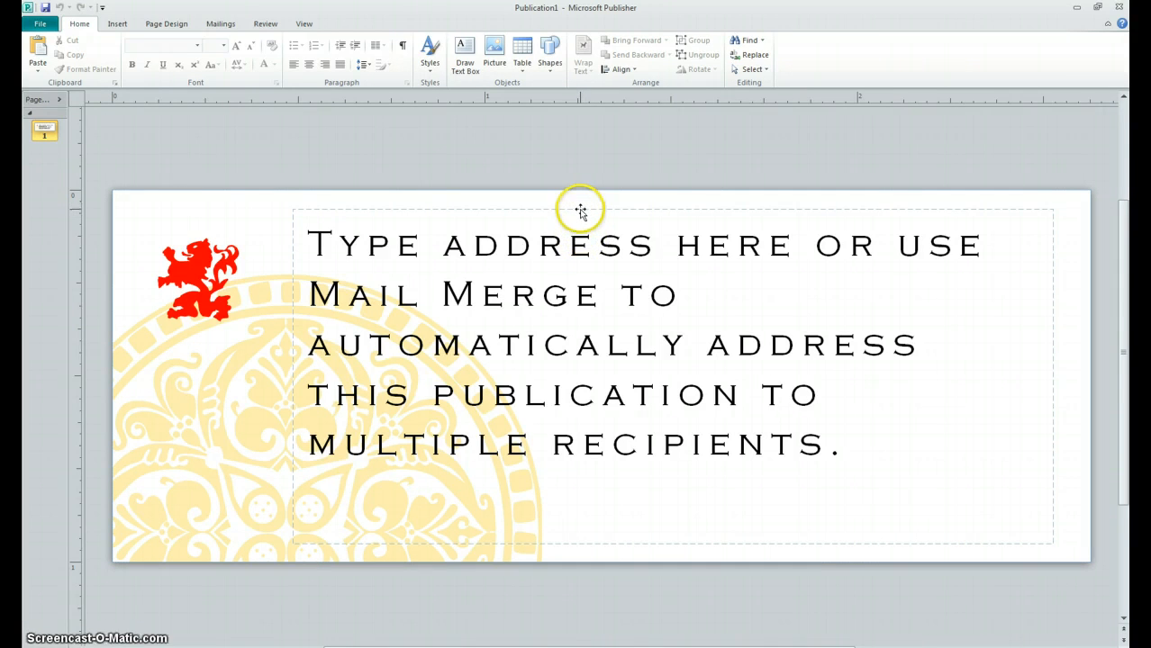
Clear the label by deleting the placeholder address text box, the yellow ornament picture and the red lion
click(580, 210)
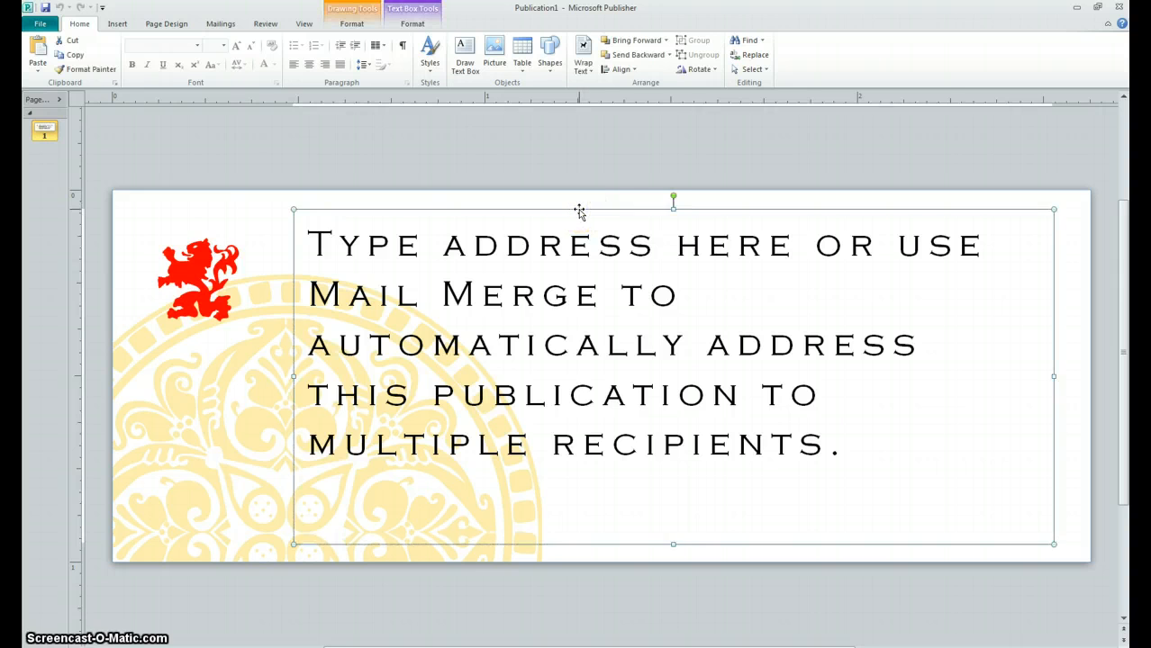
key(Delete)
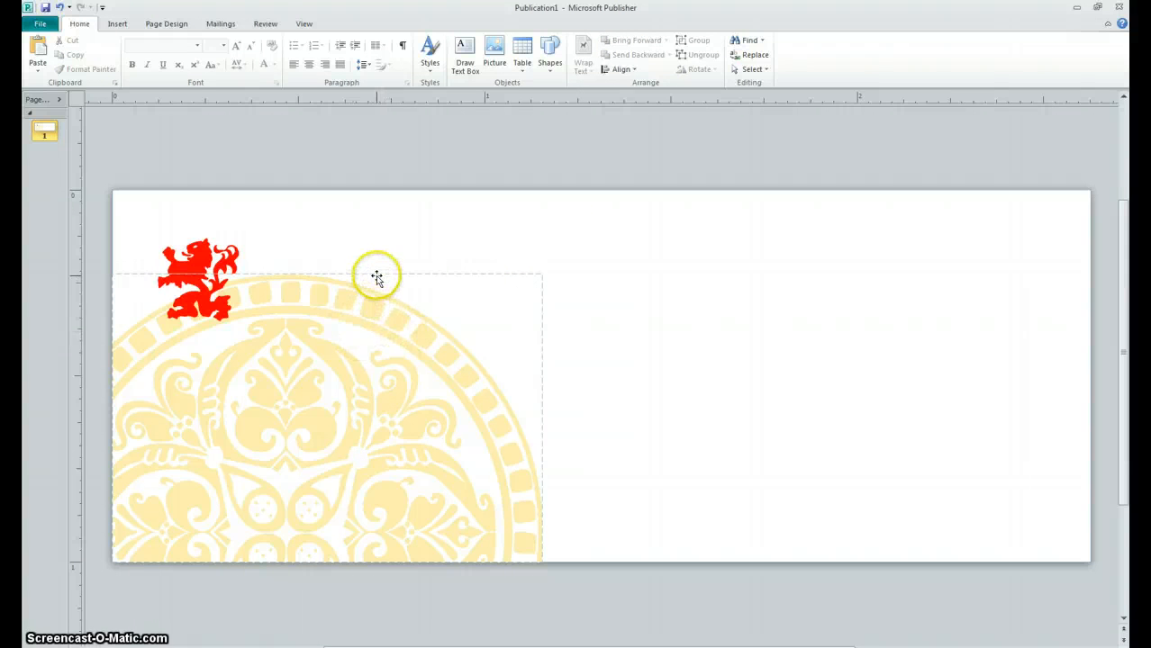
click(377, 275)
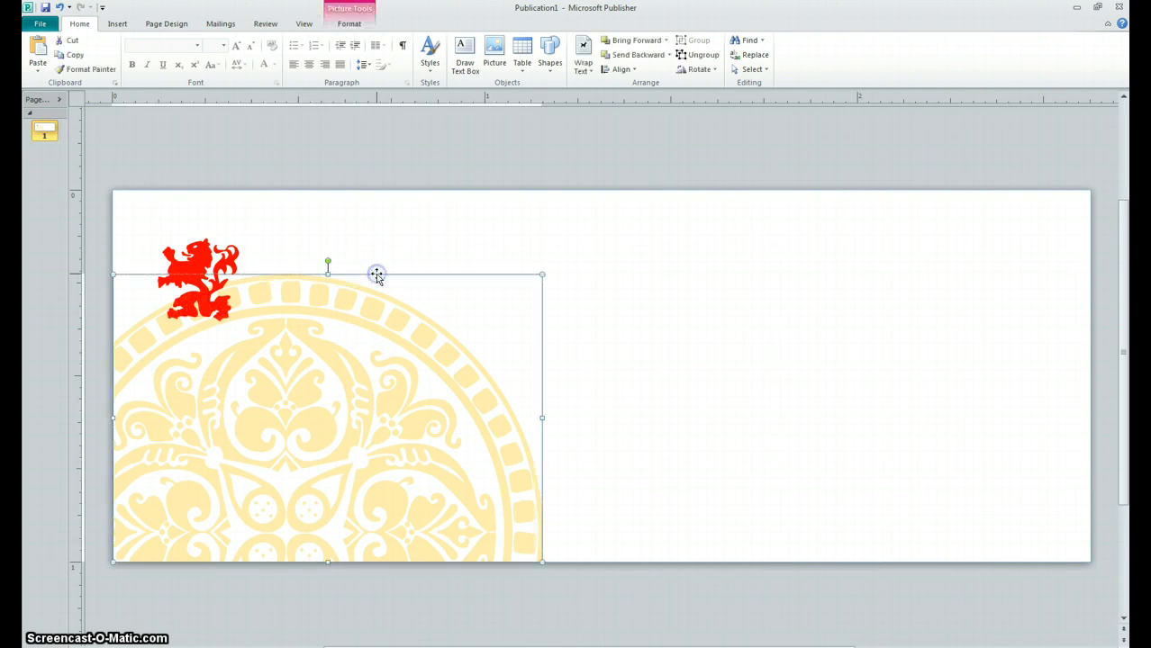
key(Delete)
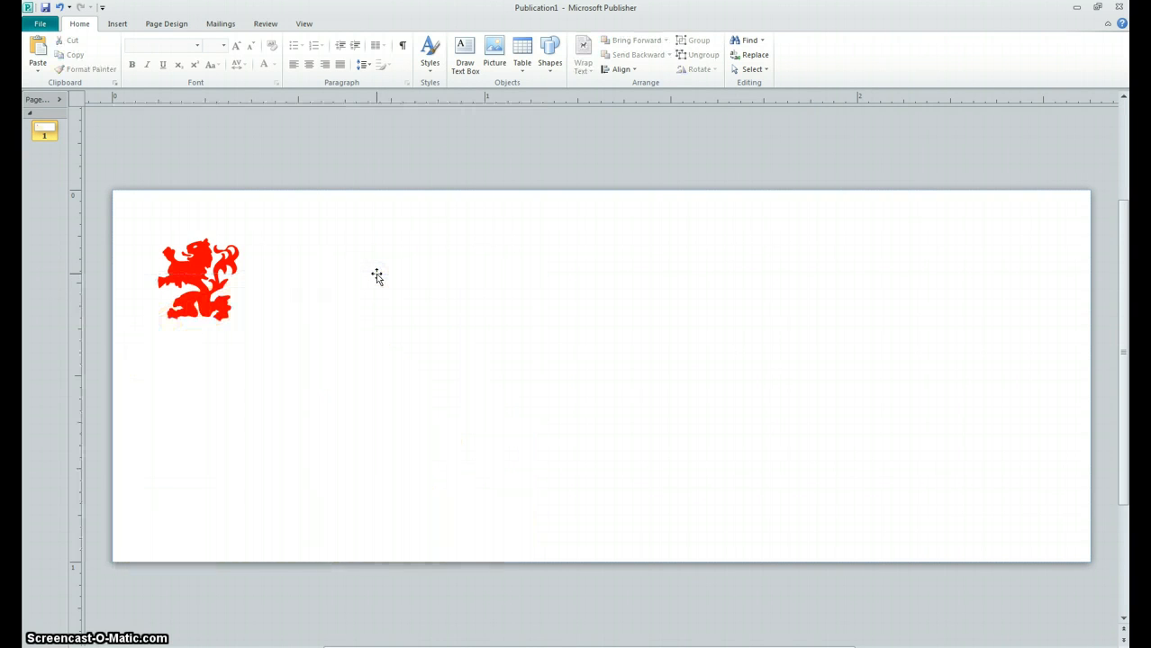
click(217, 236)
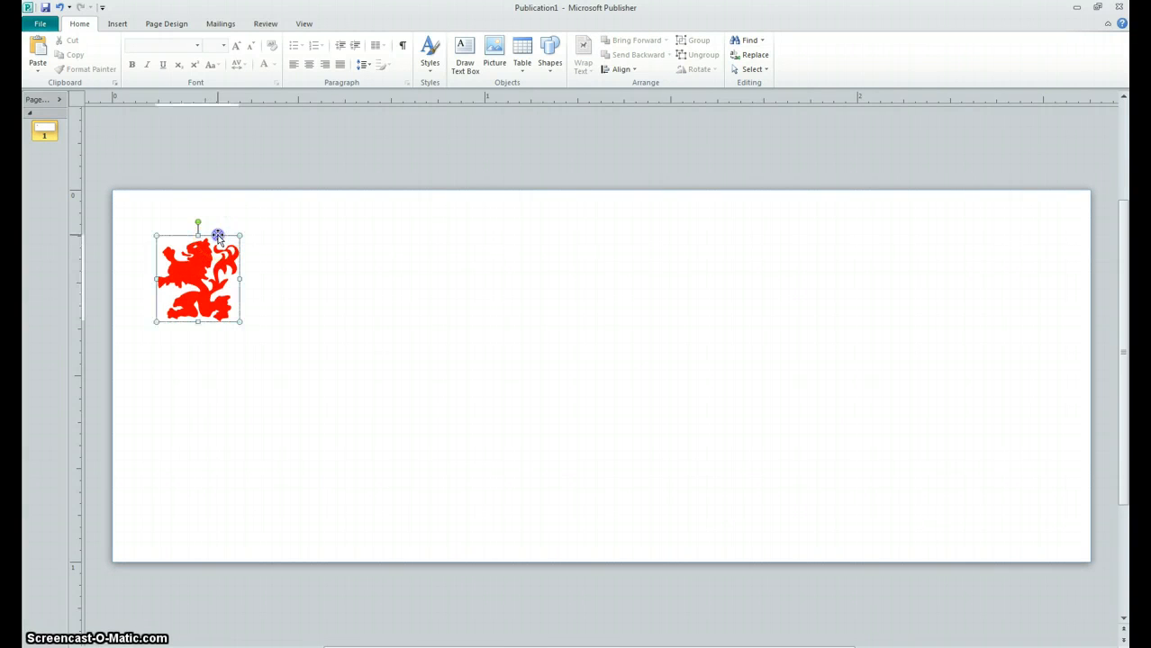
key(Delete)
click(296, 306)
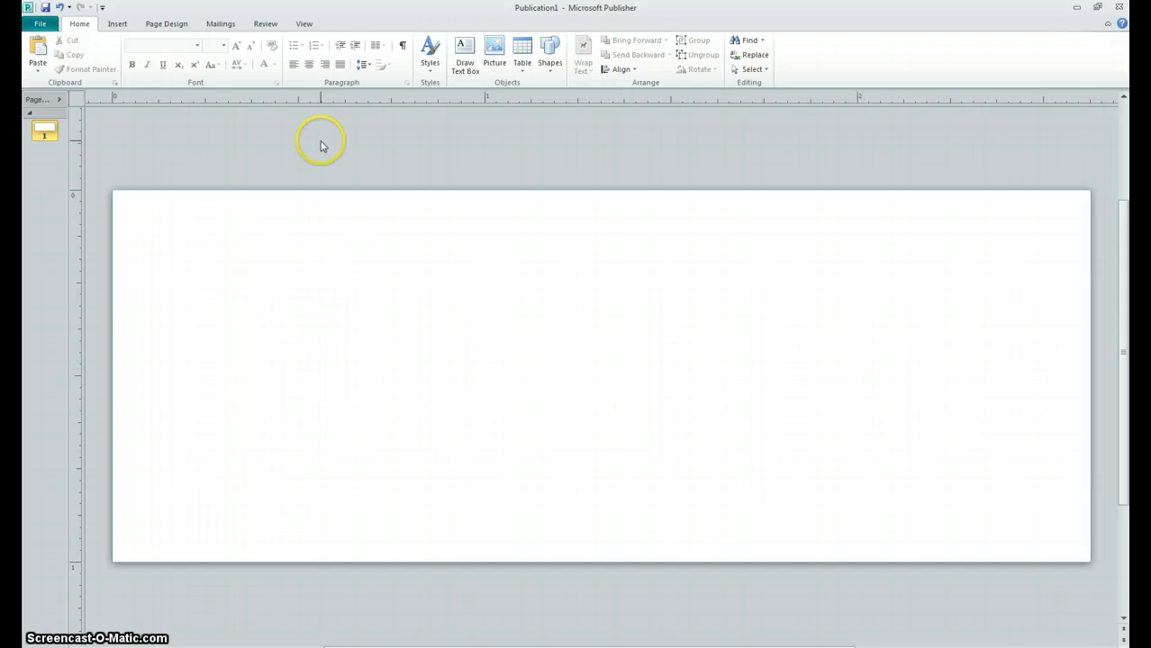
Start the Step by Step Mail Merge Wizard for the blank label
click(217, 27)
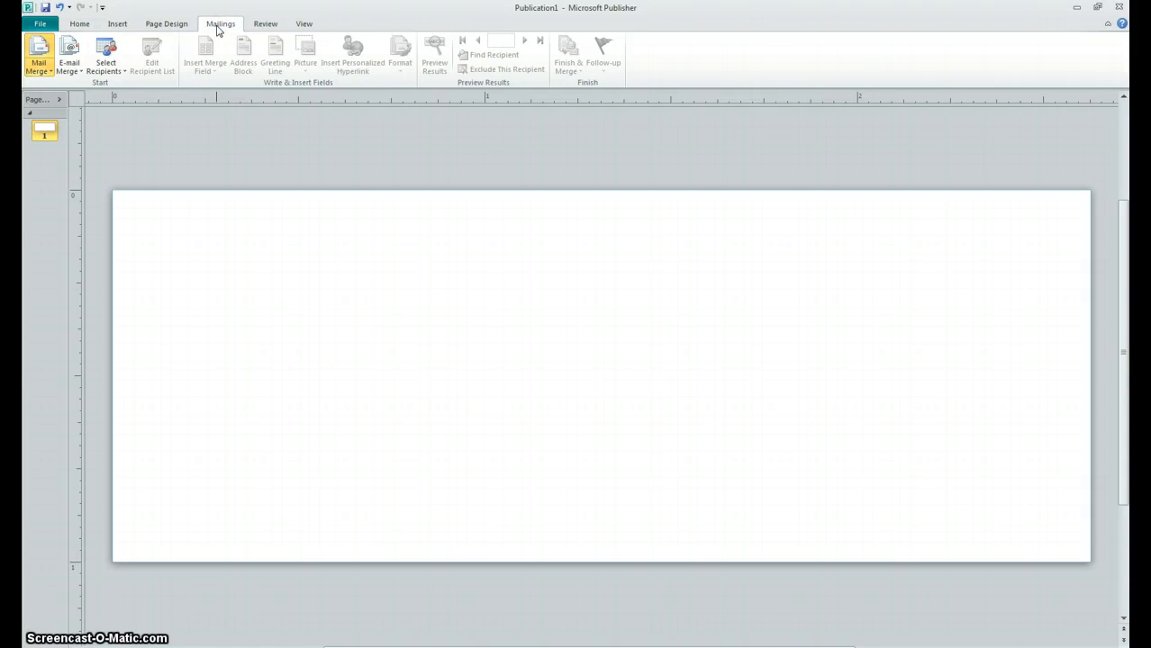
click(40, 72)
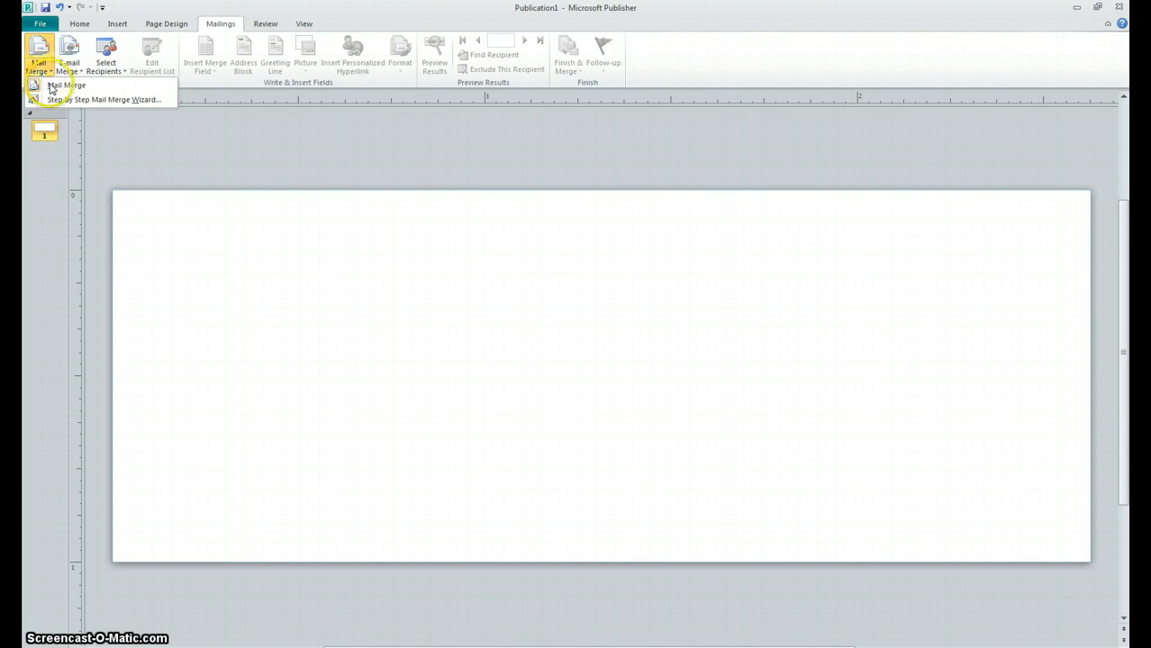
click(58, 104)
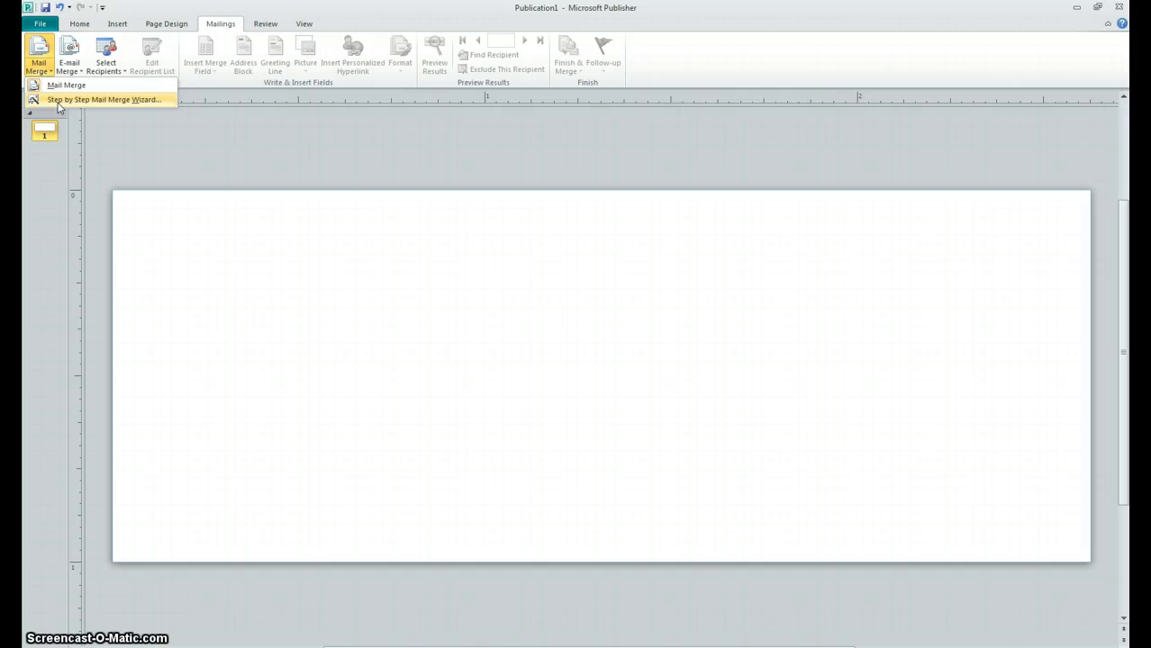
click(58, 101)
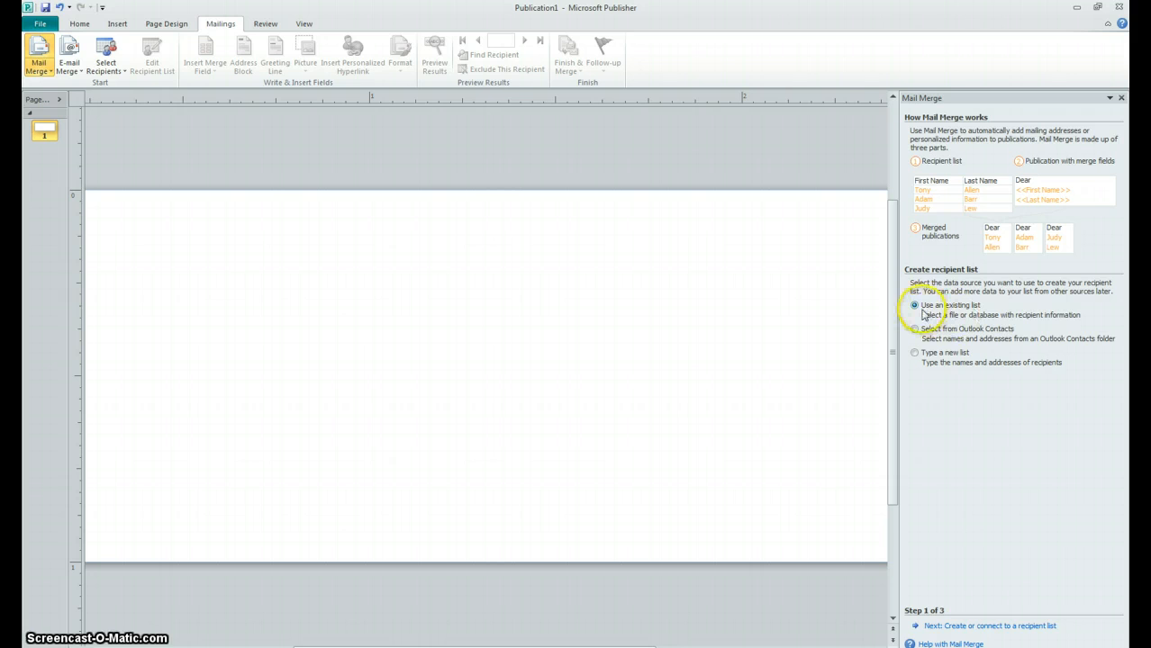
Connect the merge to the existing FRIENDS ADDRESSES workbook on the Desktop, using Sheet1$ with column headers, and accept all listed recipients
click(985, 627)
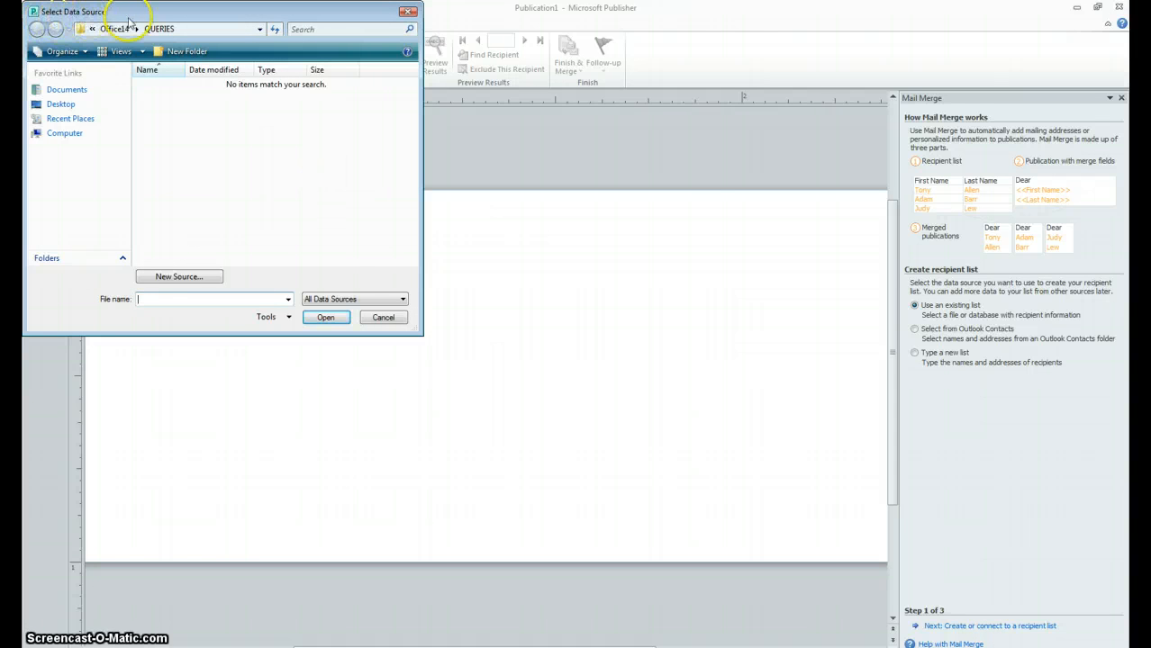
drag(149, 15, 449, 158)
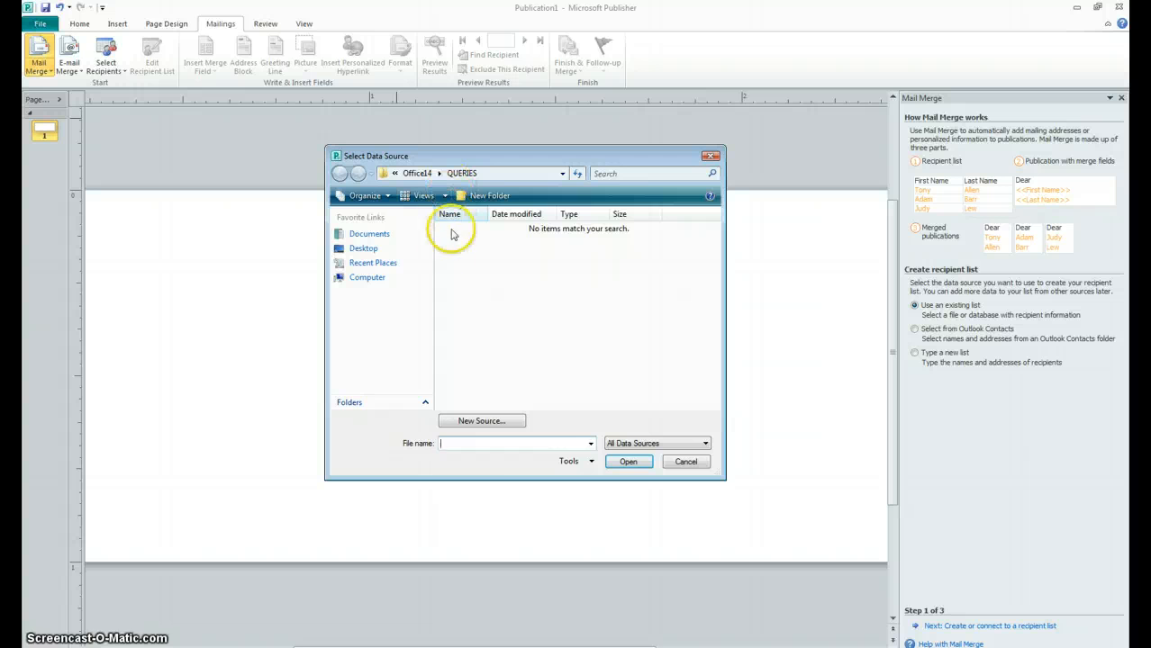
click(369, 251)
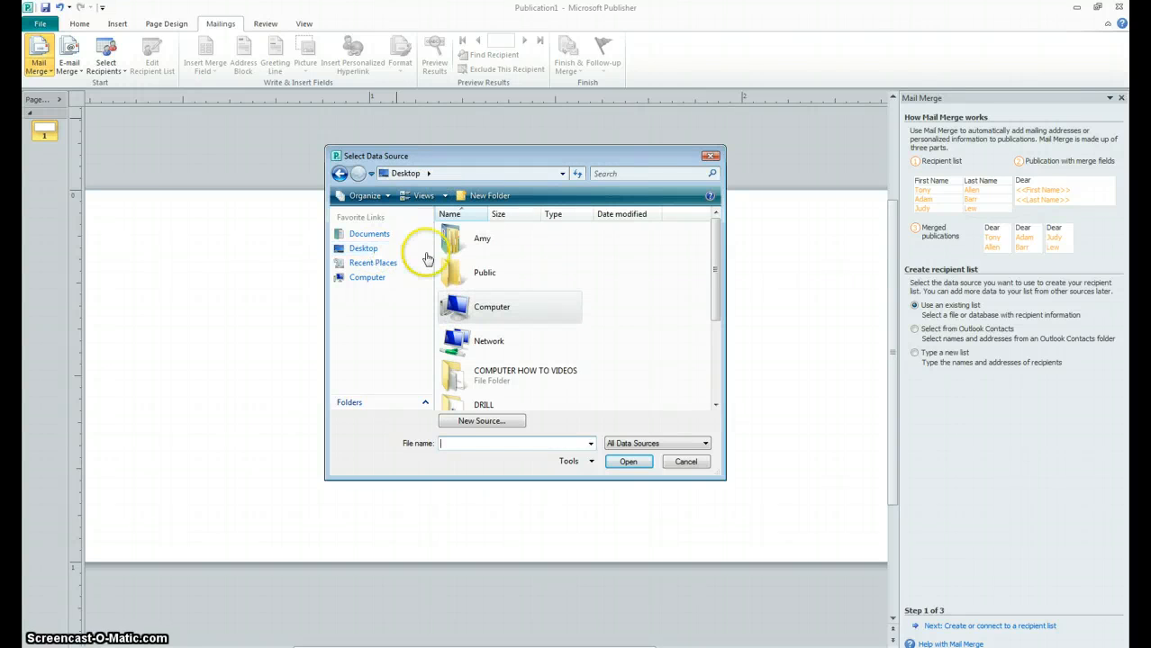
drag(716, 241, 715, 321)
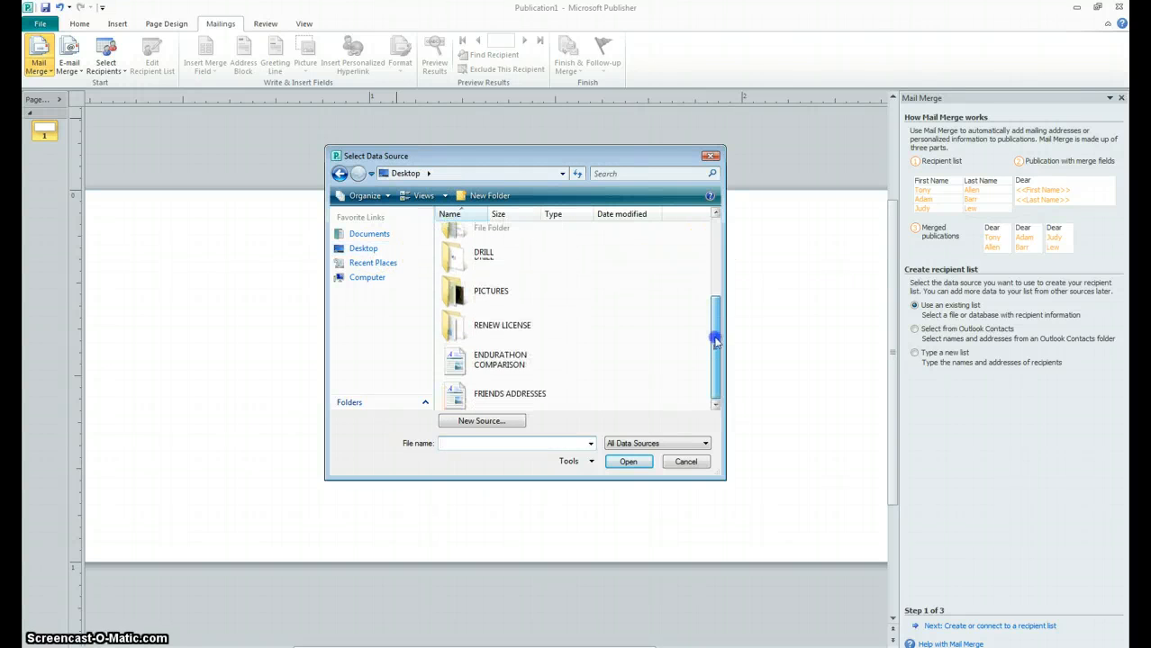
click(462, 401)
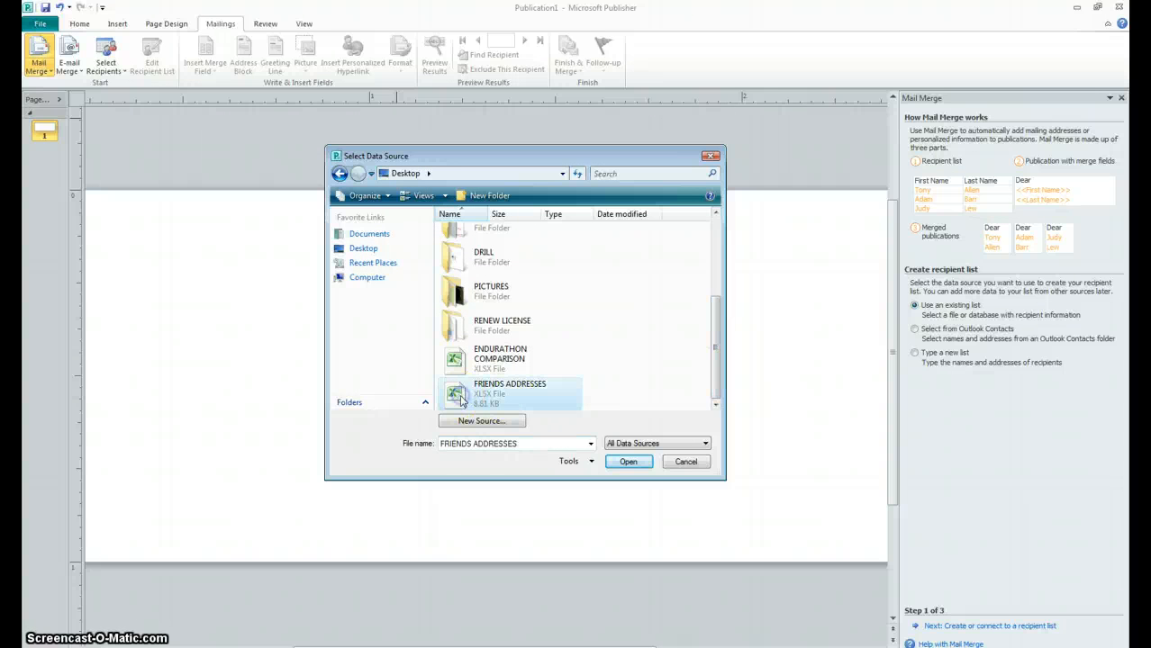
click(634, 464)
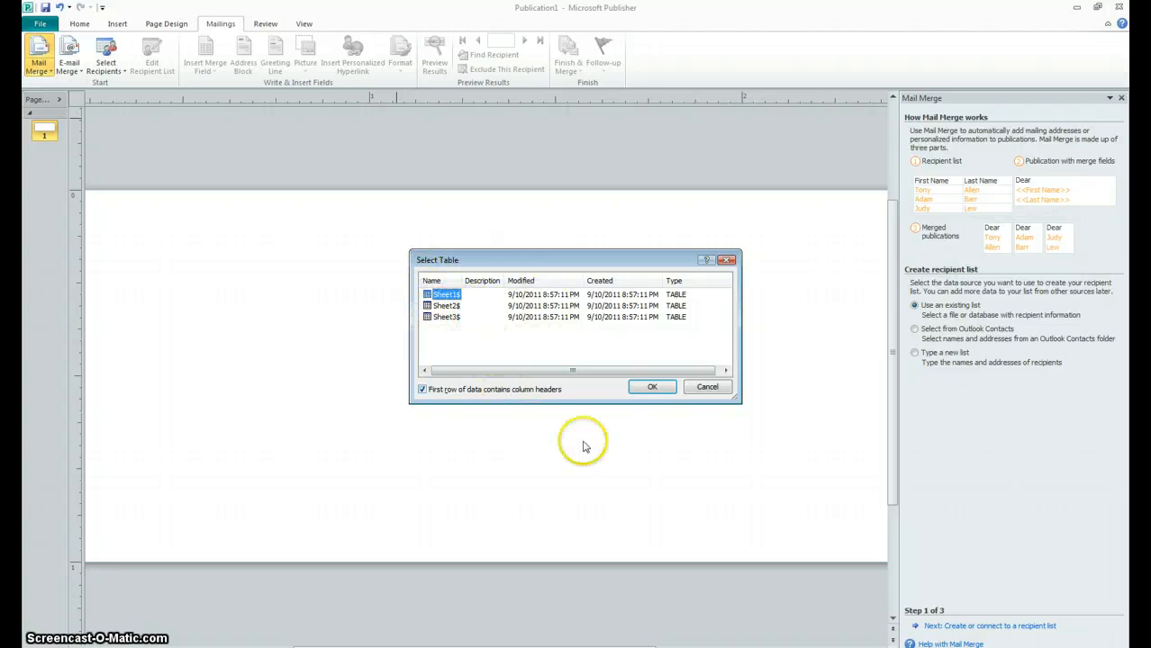
click(653, 387)
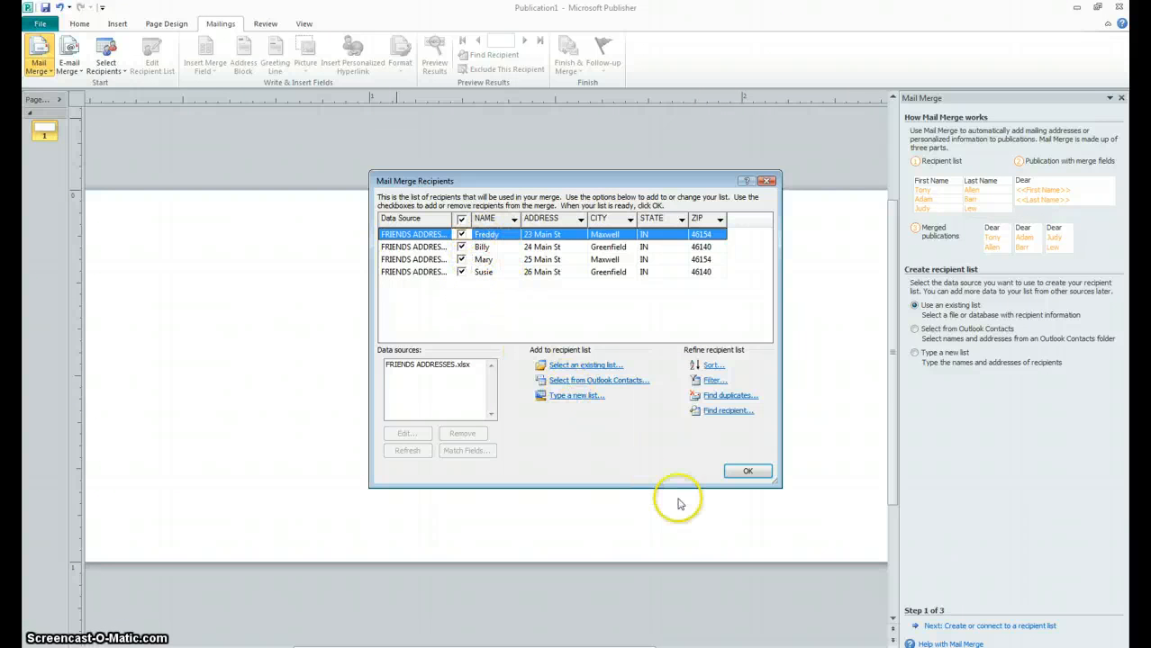
click(749, 473)
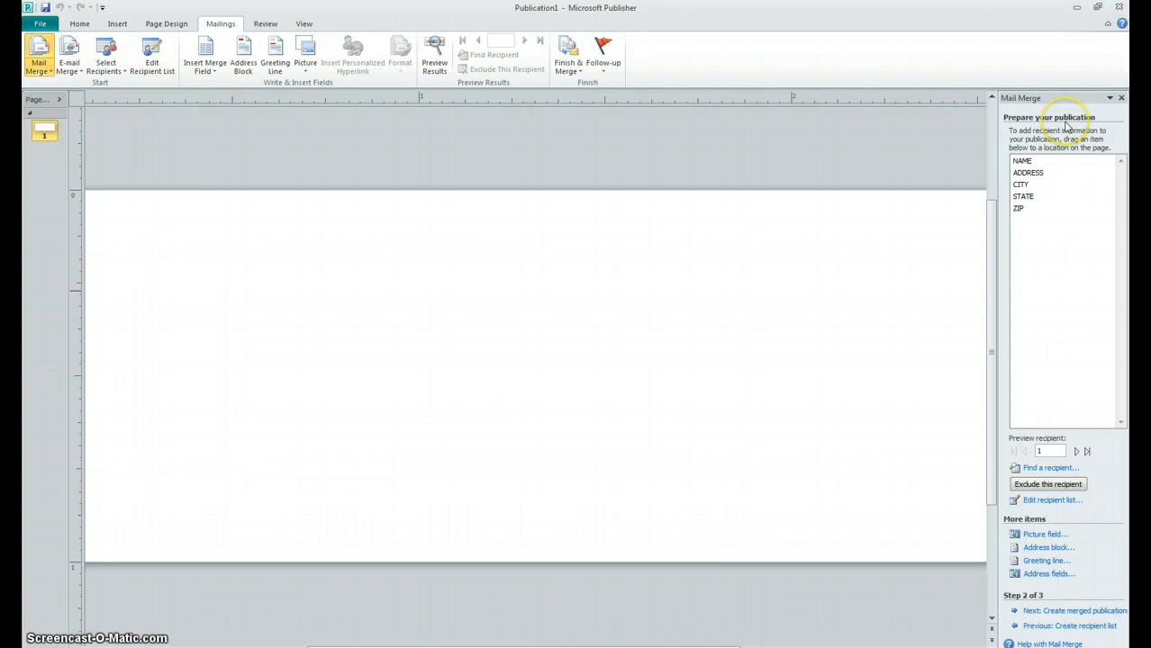
Insert the NAME, ADDRESS and CITY merge fields on separate lines of the label, with a comma after CITY
click(1027, 161)
click(1028, 162)
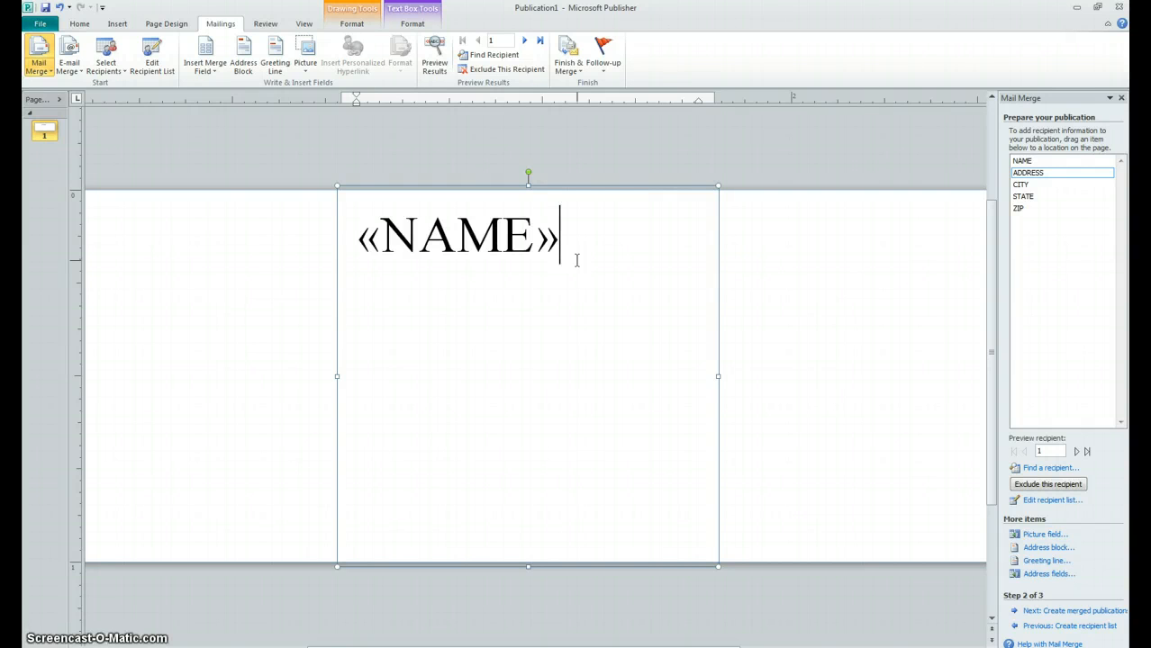
key(Return)
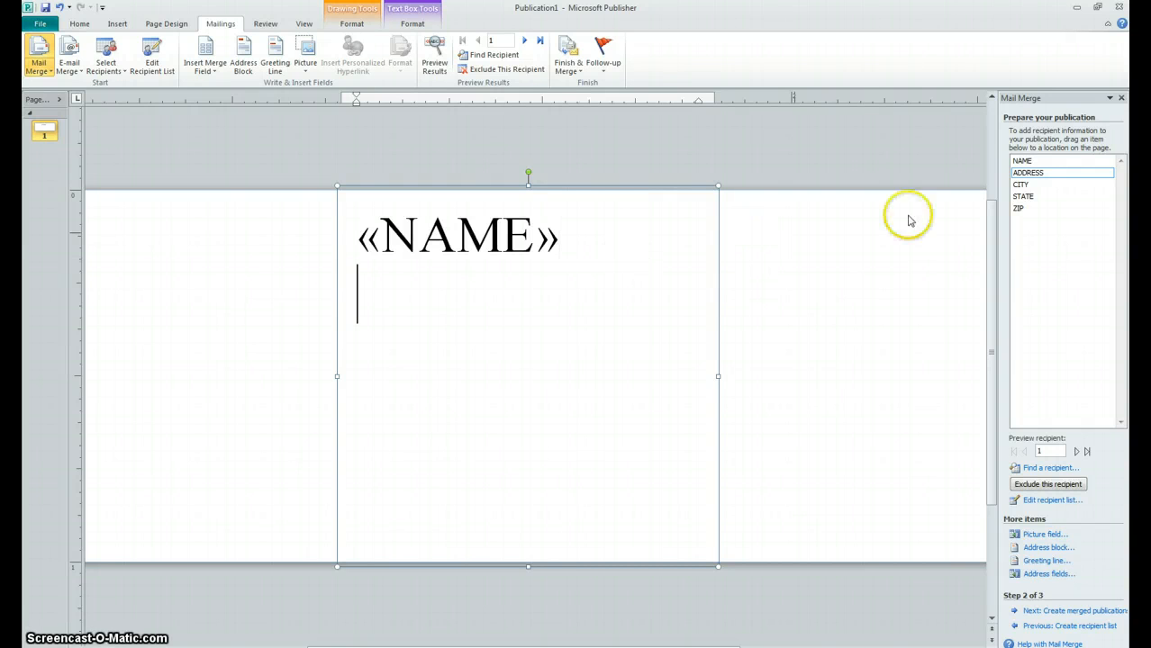
click(1024, 174)
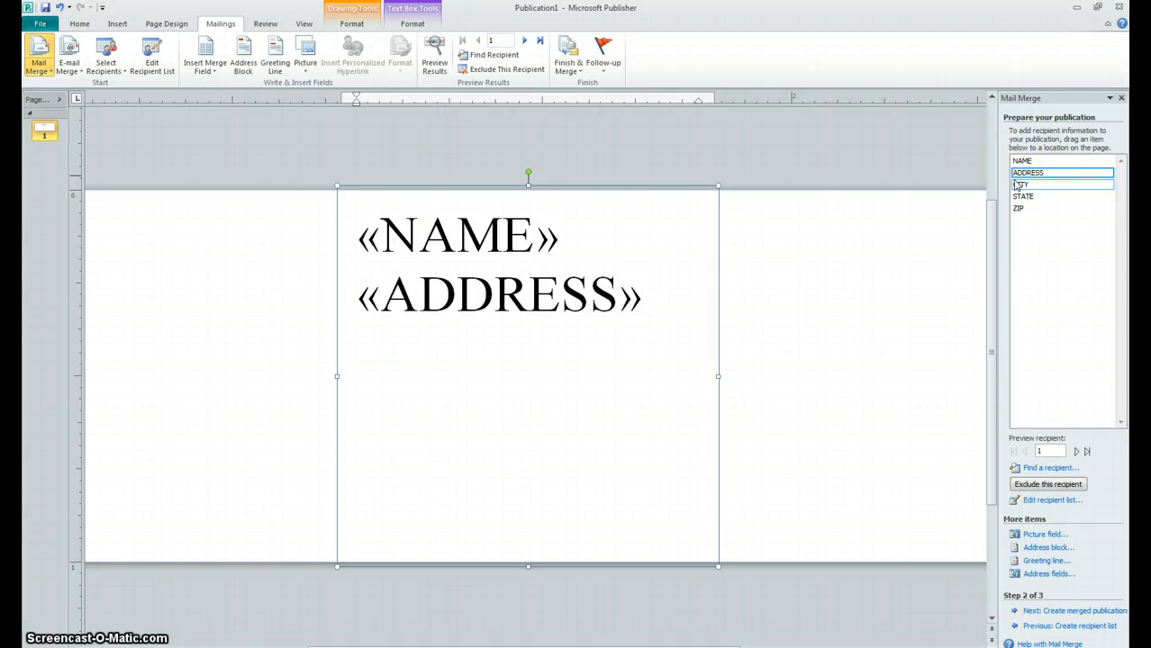
key(Return)
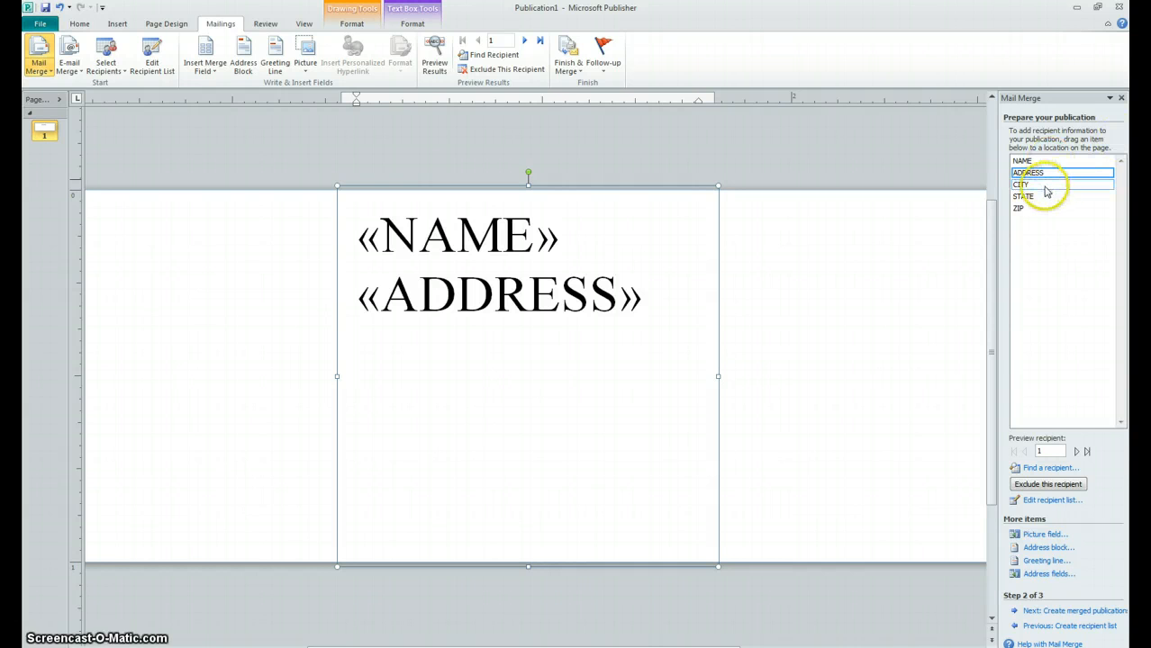
click(1042, 185)
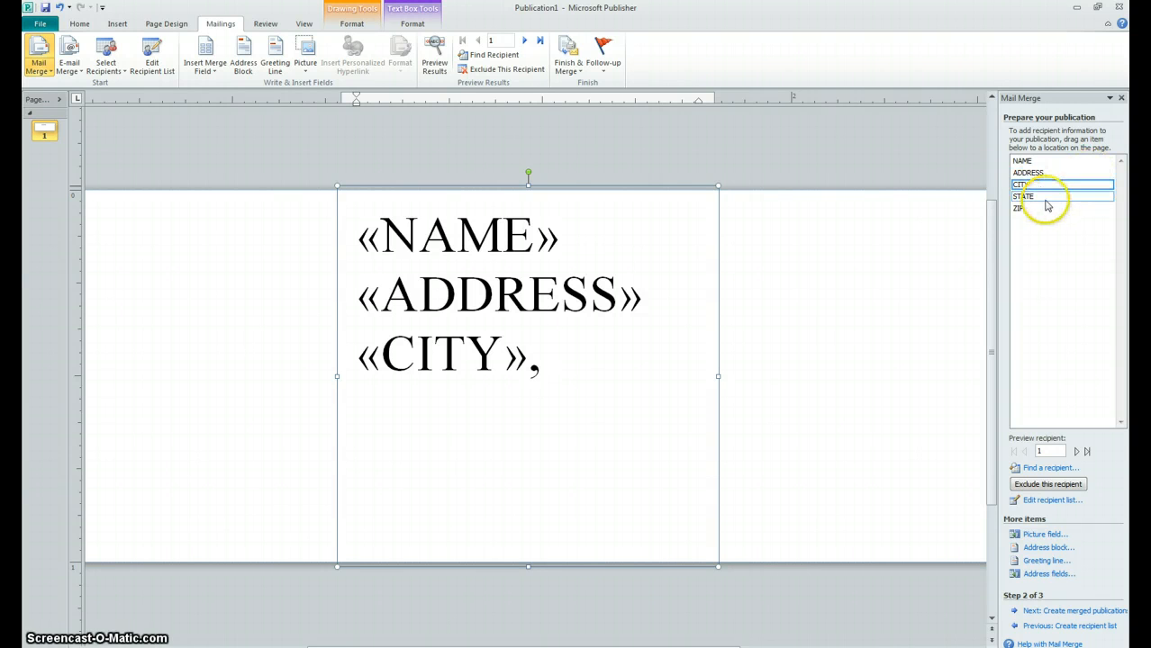
Add the STATE field after CITY, widen the text box so both fit on one line, and insert ZIP on a new line below
click(1045, 204)
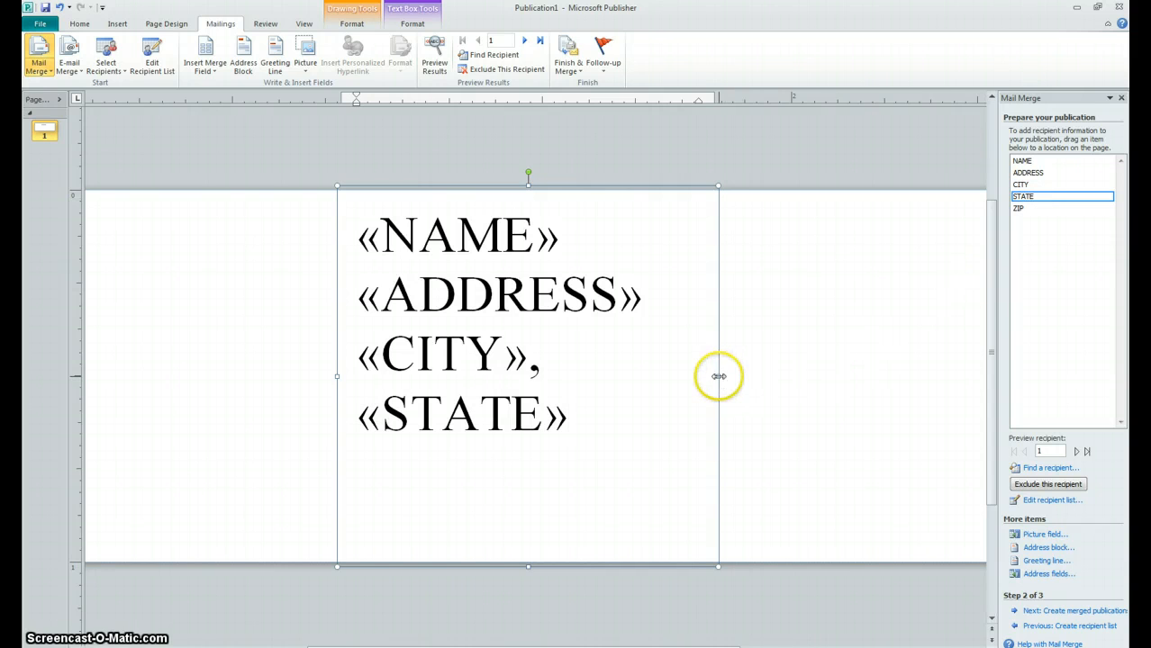
drag(719, 378, 874, 376)
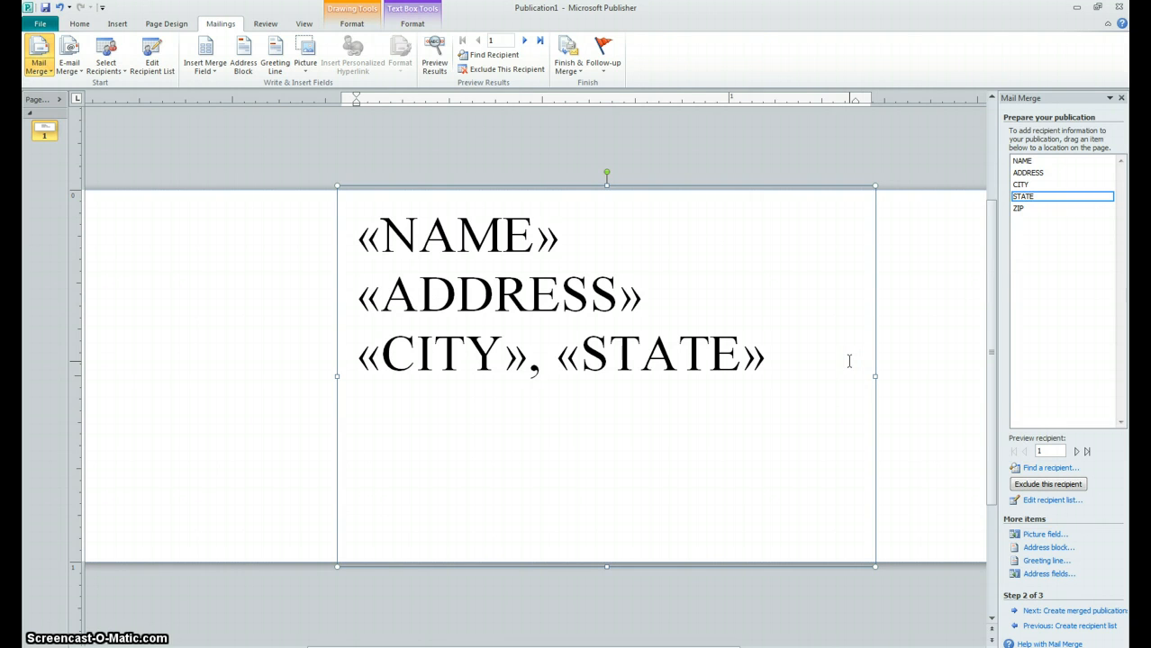
key(Return)
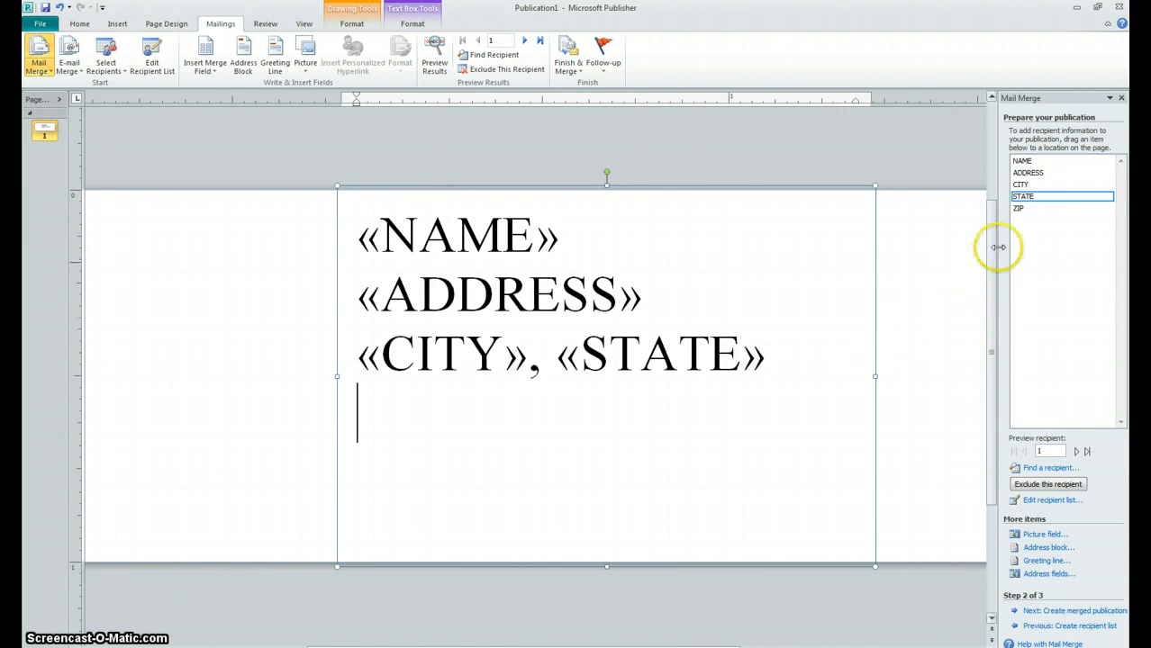
click(1020, 210)
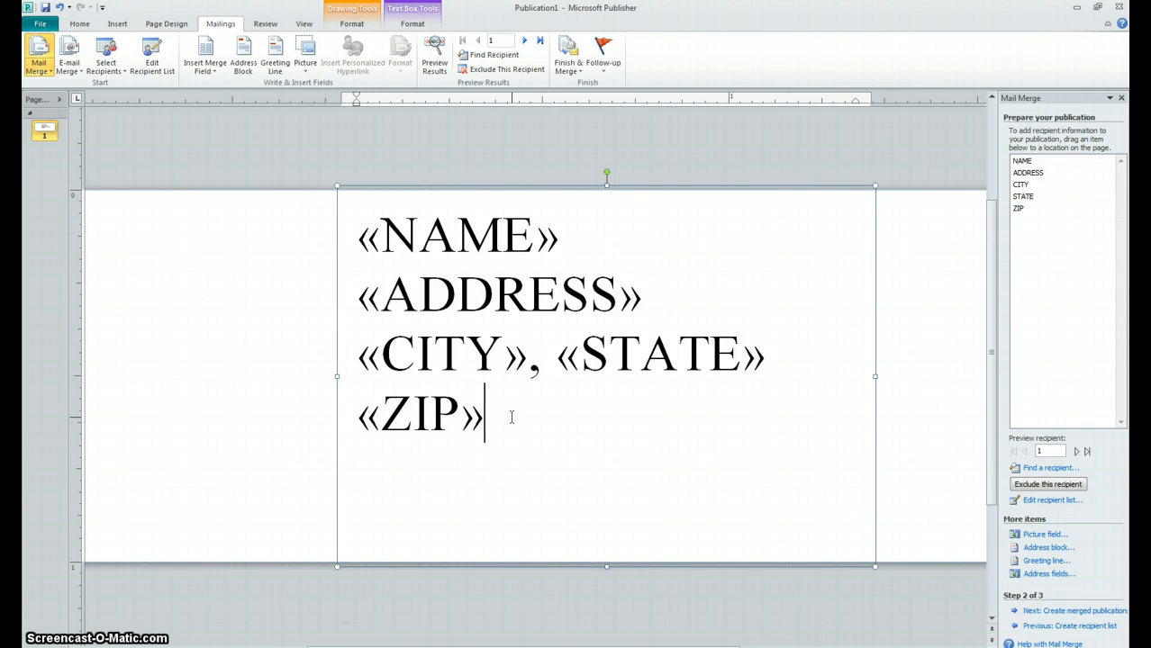
click(512, 417)
drag(519, 418, 396, 245)
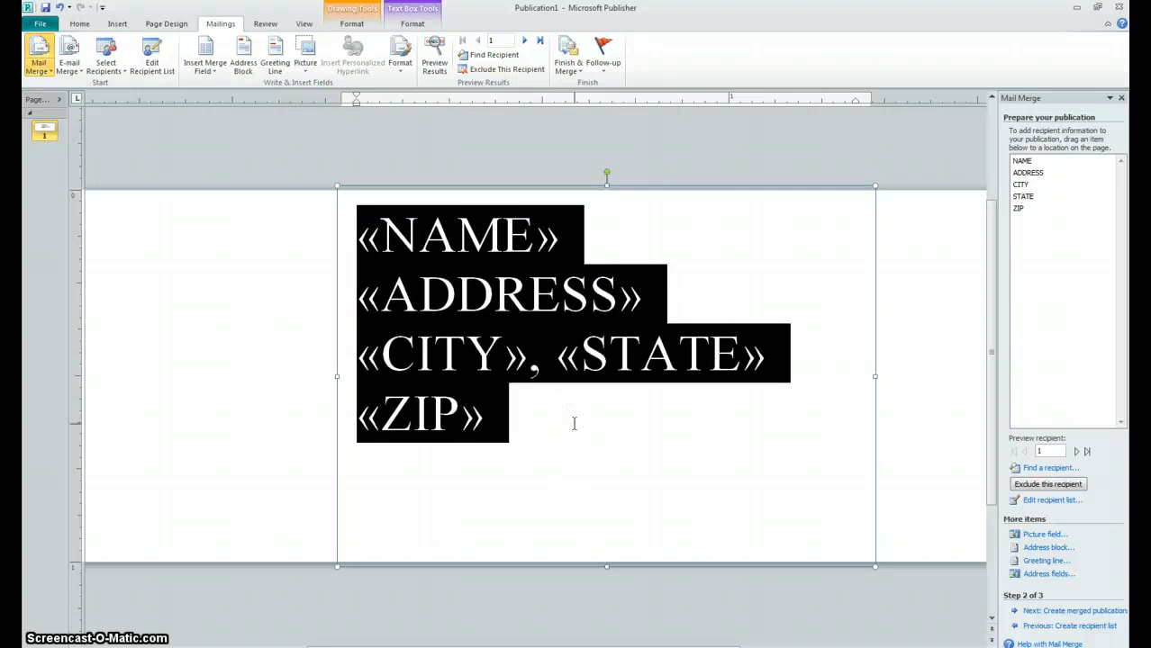
click(574, 423)
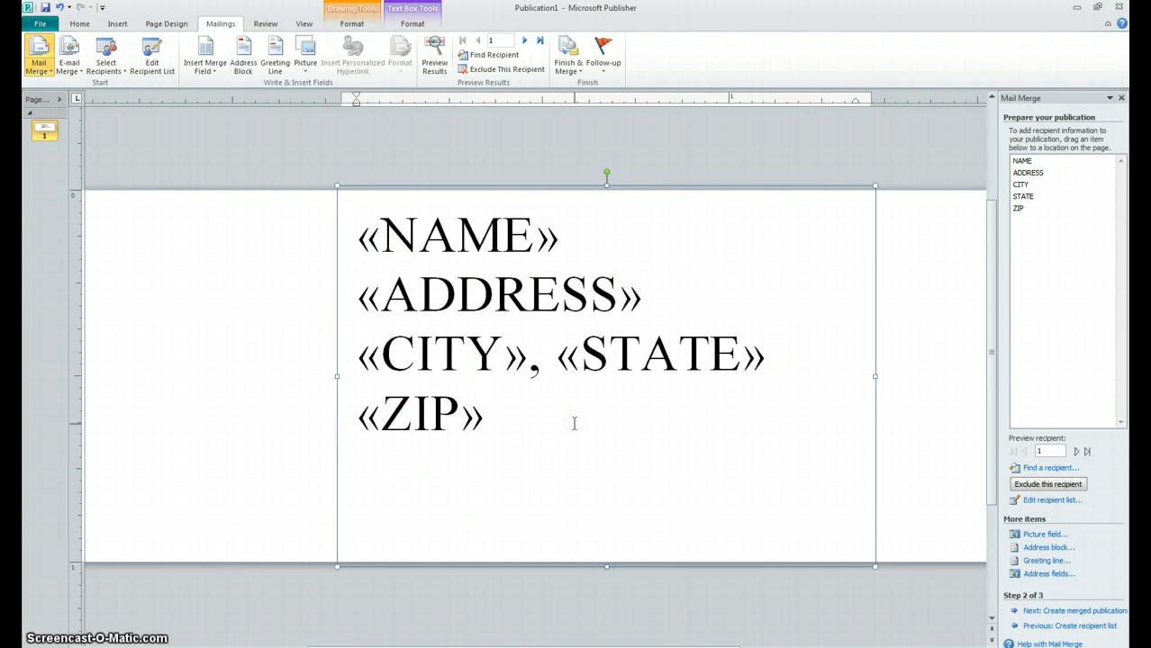
Finish the merge to the printer to bring up the print settings and label sheet preview
click(570, 70)
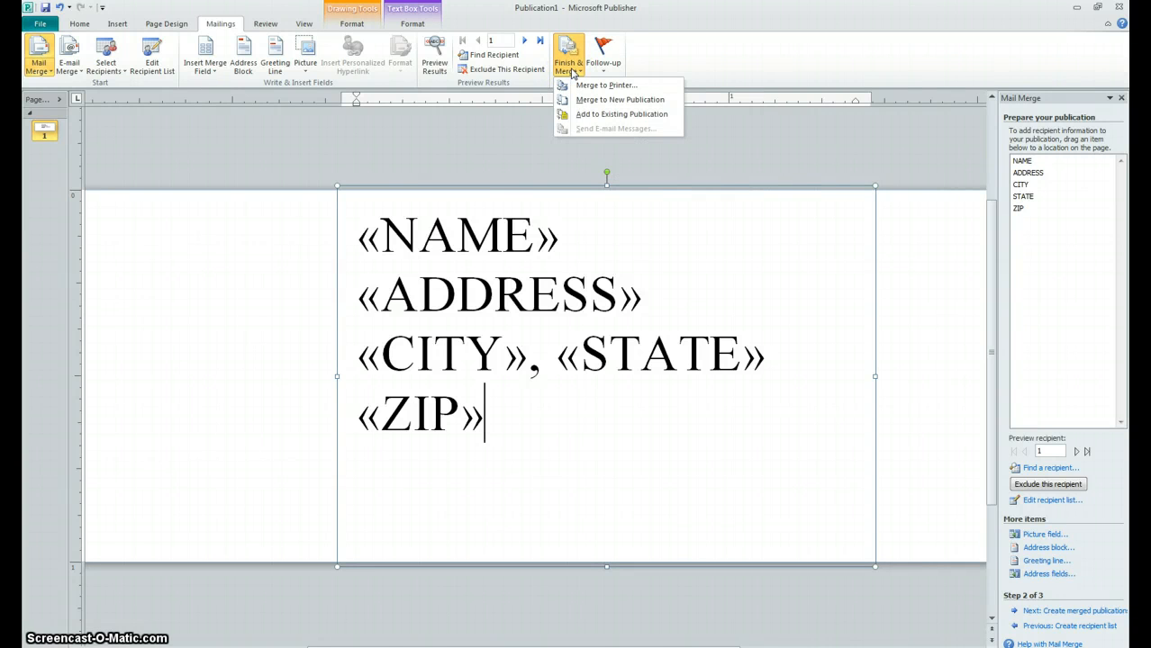
click(583, 87)
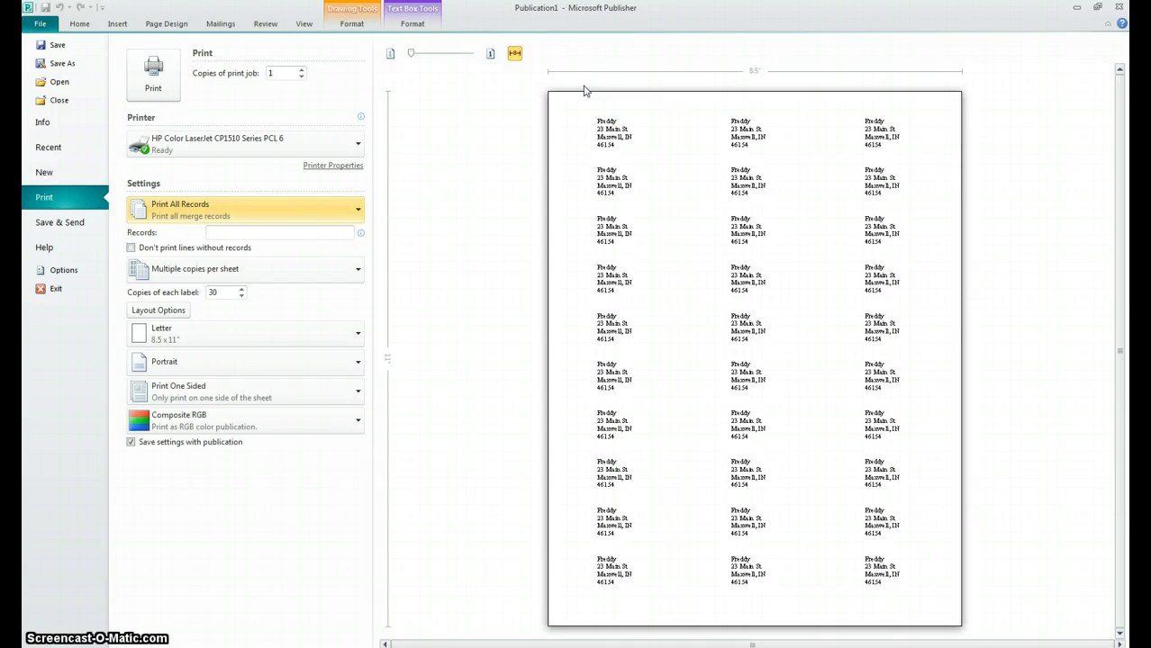
Set the print layout to Multiple pages per sheet so each label on the sheet prints a different record
click(586, 82)
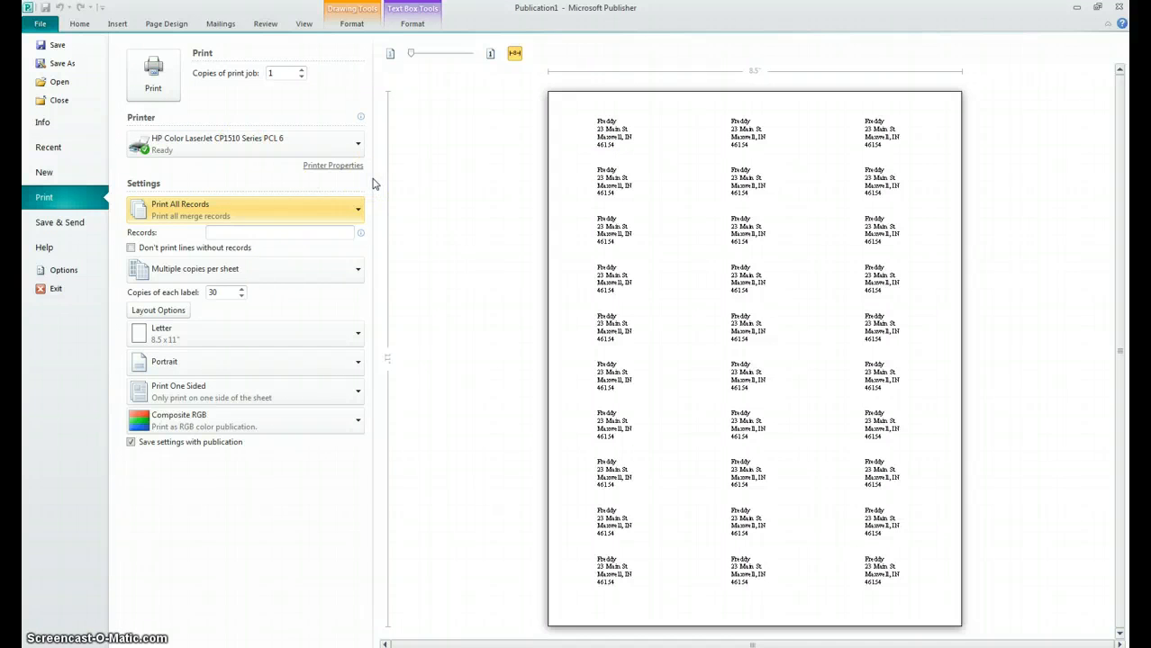
click(361, 275)
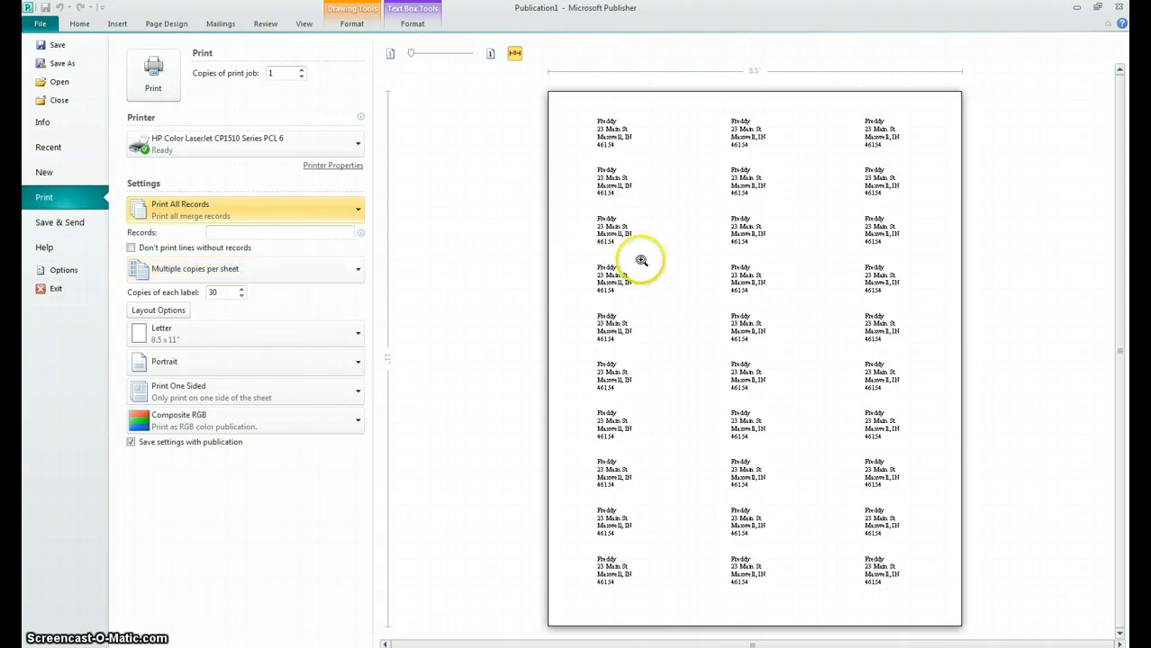
click(356, 273)
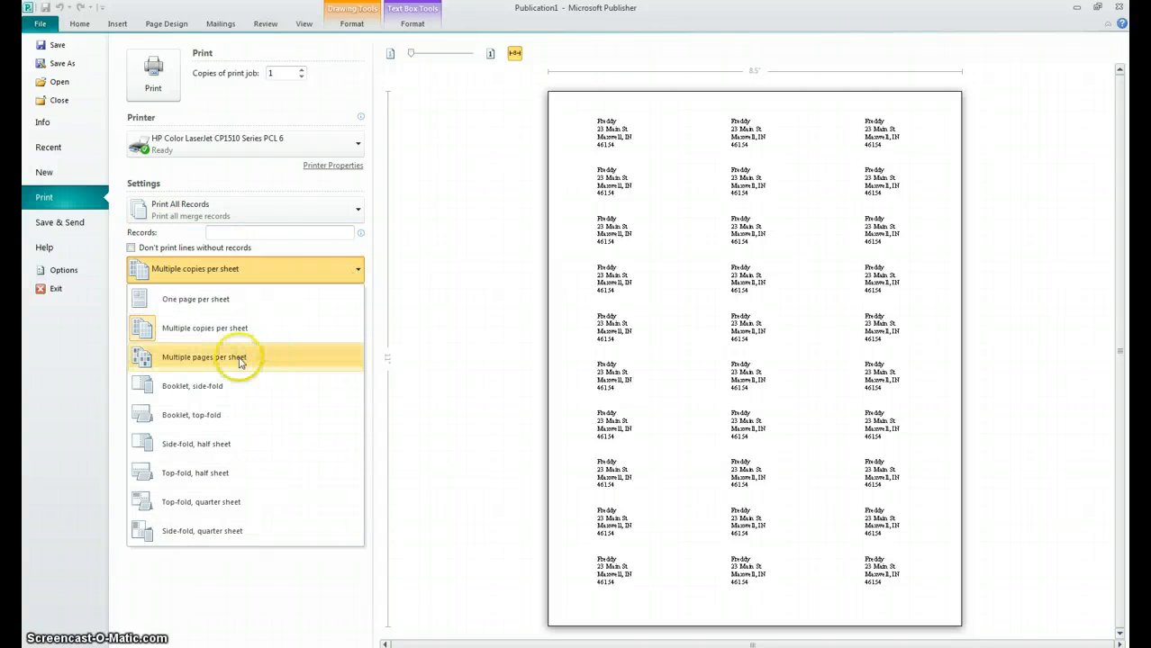
click(207, 358)
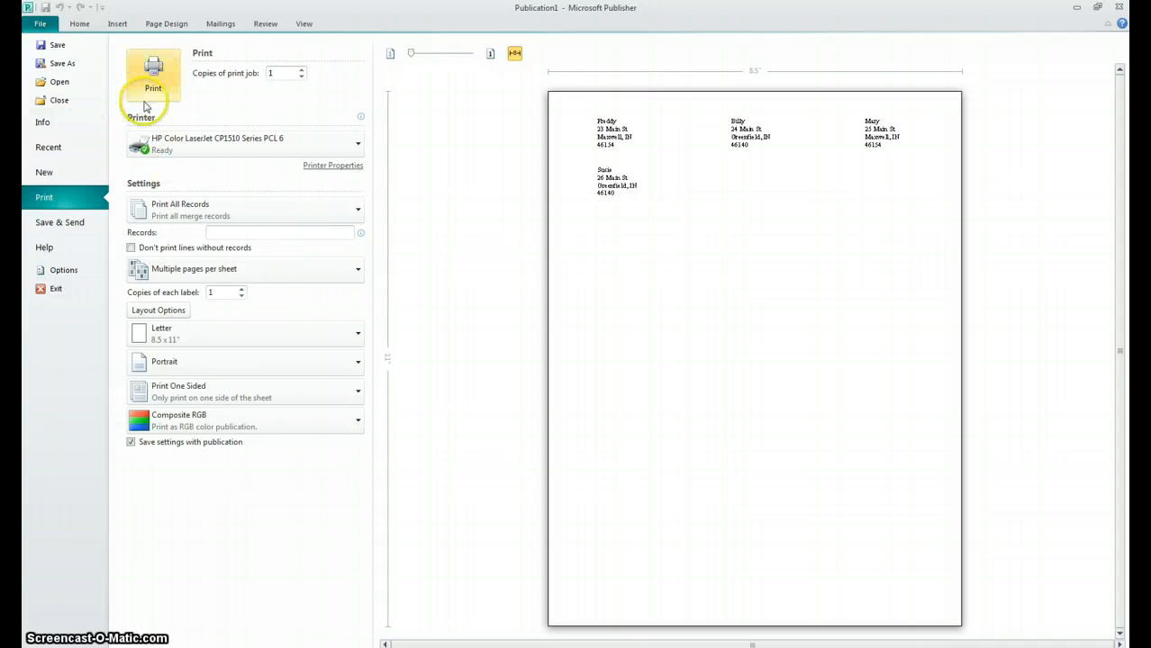
Return to the label, center all lines of the address text, and change their font to Arial
click(80, 24)
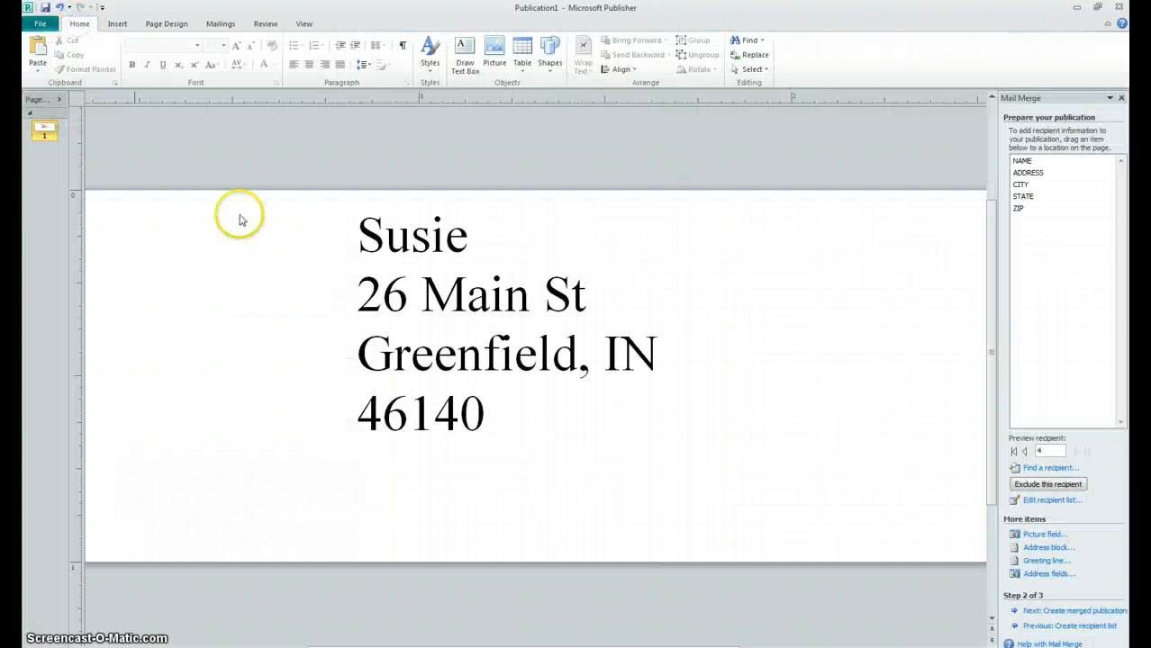
drag(505, 405, 387, 253)
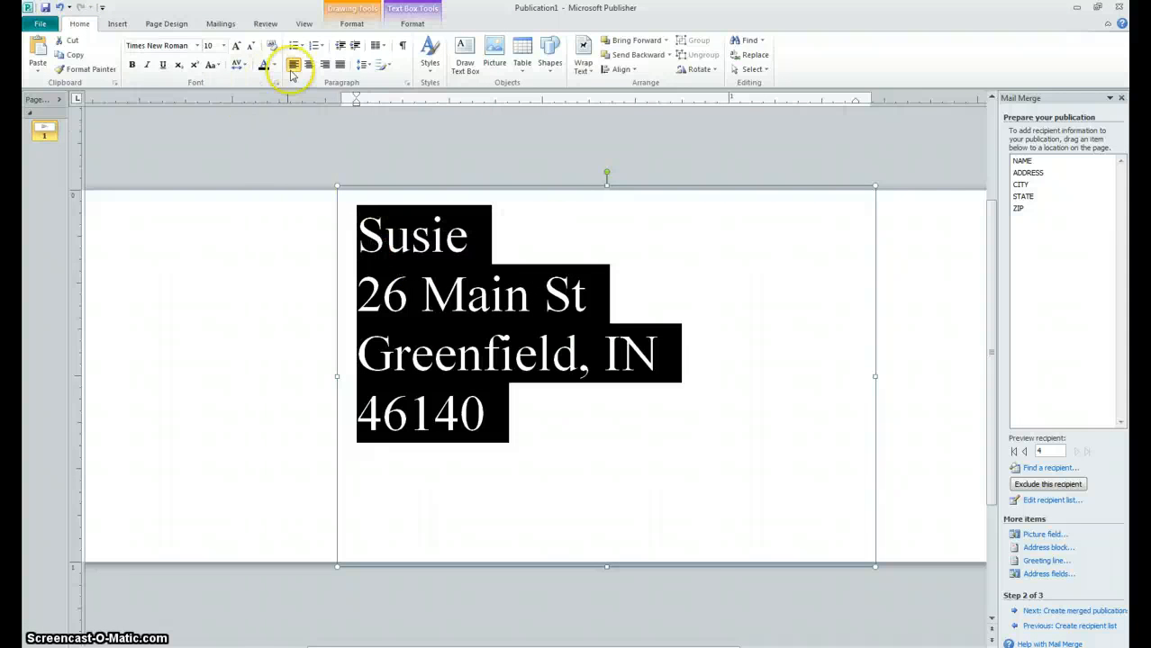
click(310, 66)
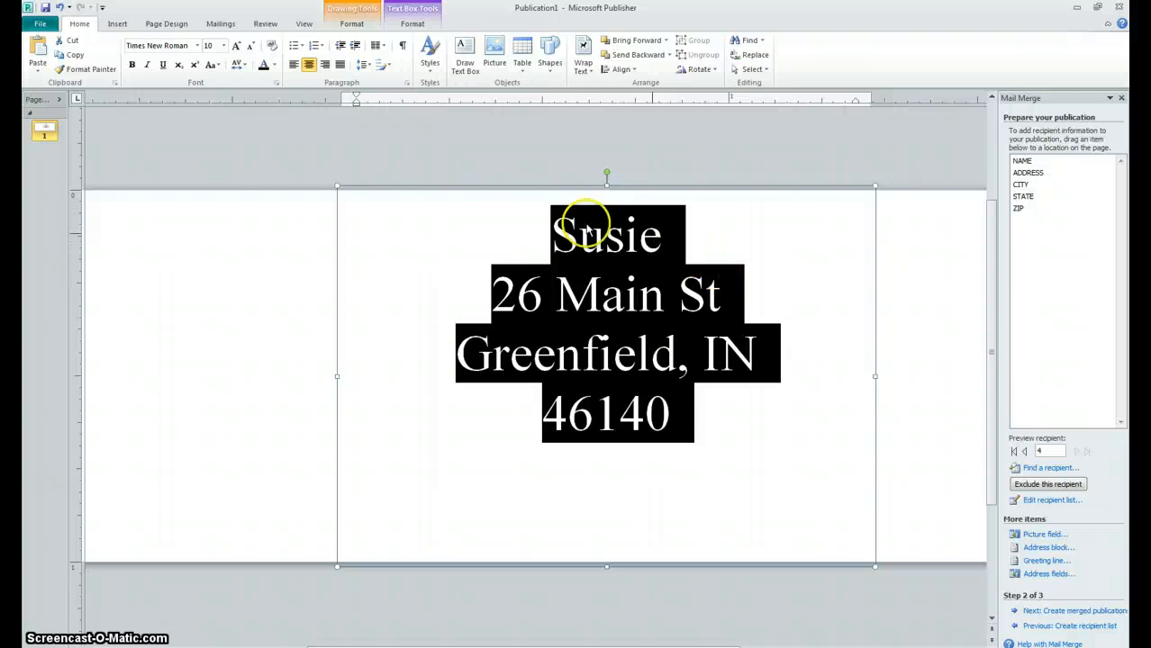
click(197, 45)
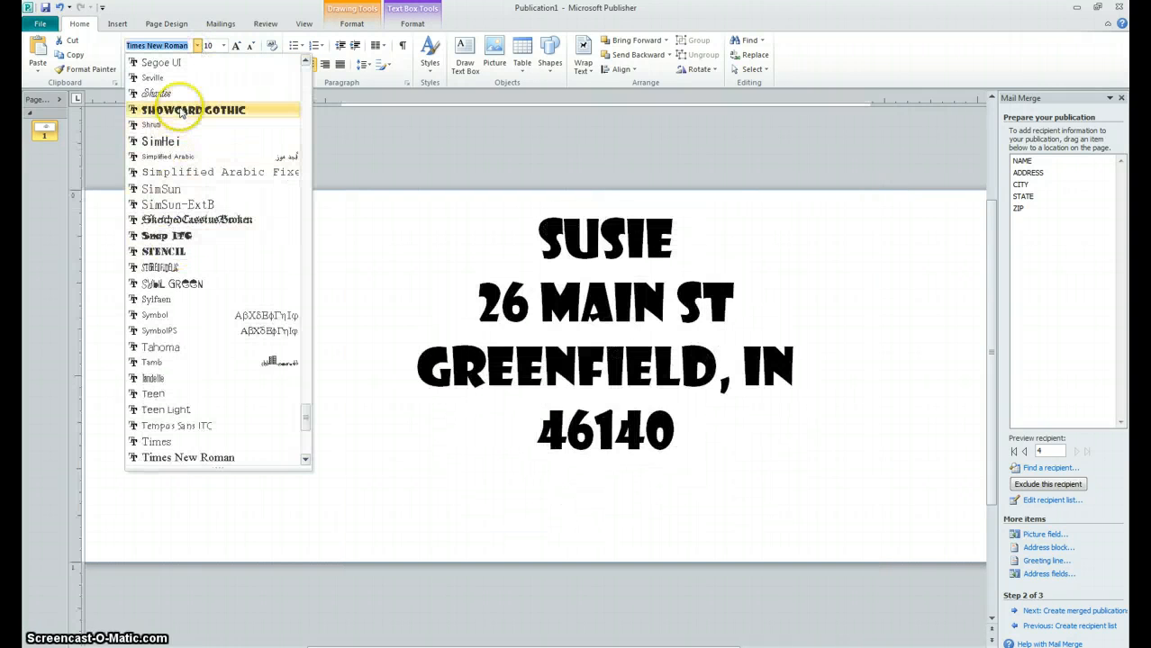
drag(307, 414, 303, 87)
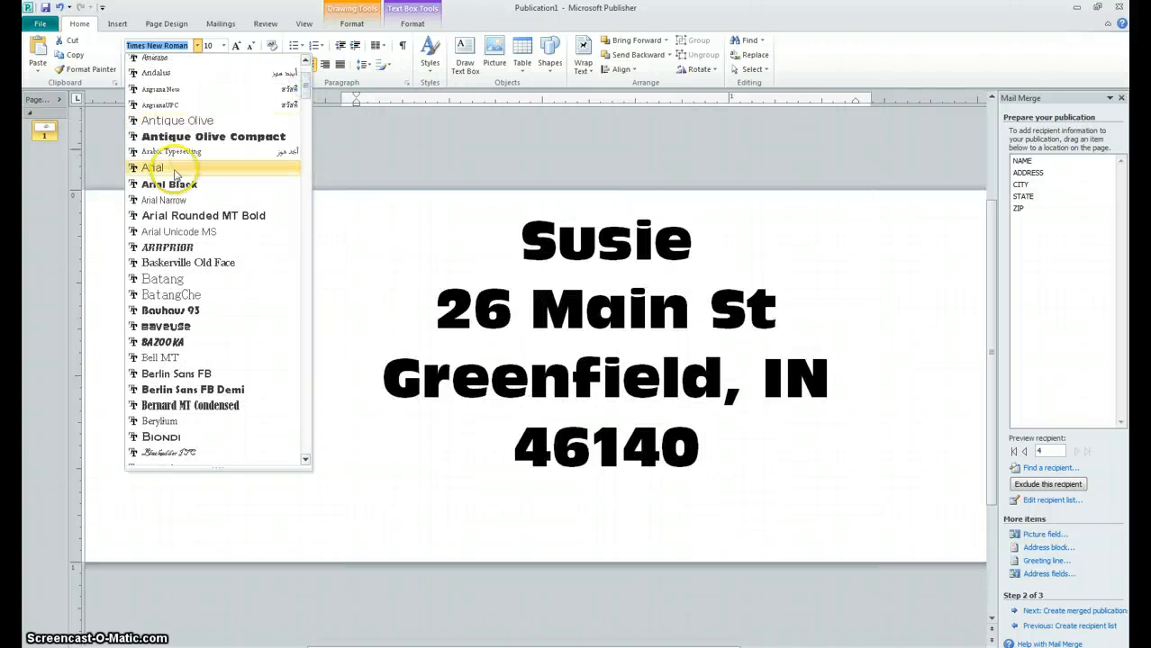
click(171, 169)
click(785, 453)
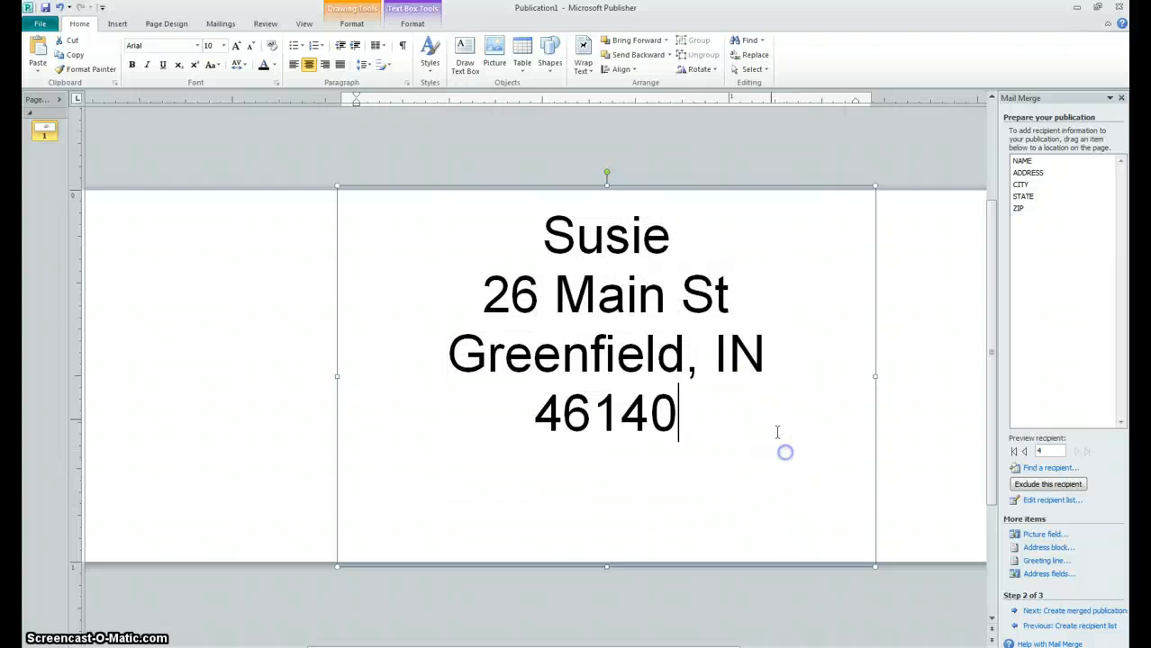
Make the recipient's name line on the label 12 pt and bold
triple_click(696, 248)
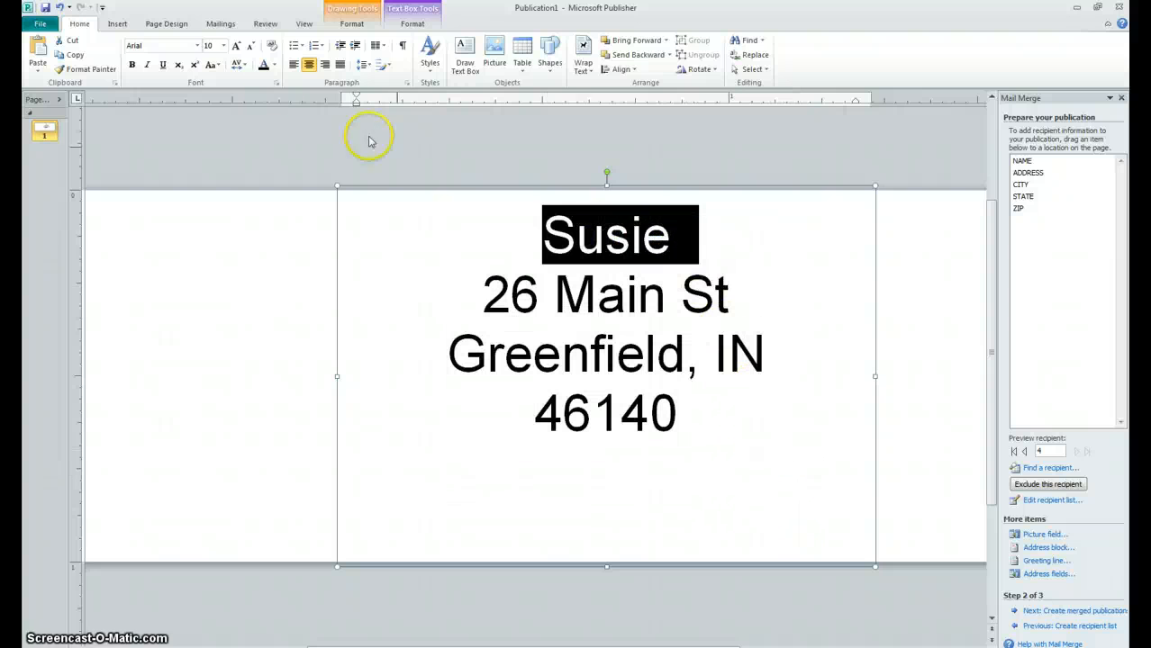
click(223, 45)
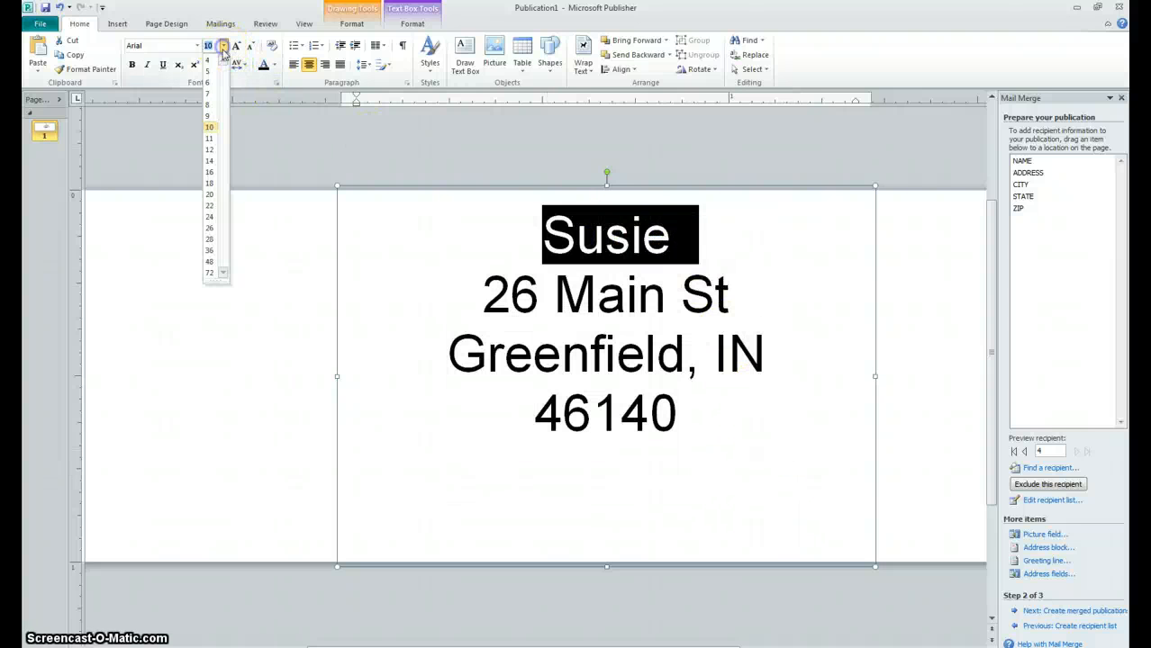
click(216, 150)
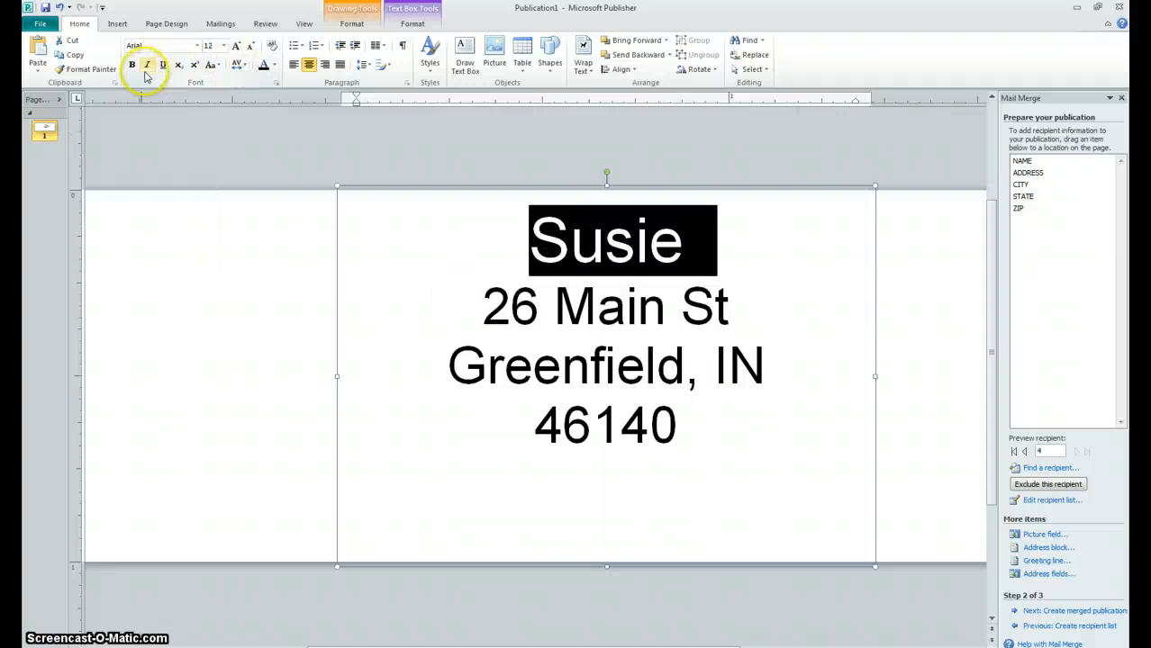
click(132, 66)
click(725, 437)
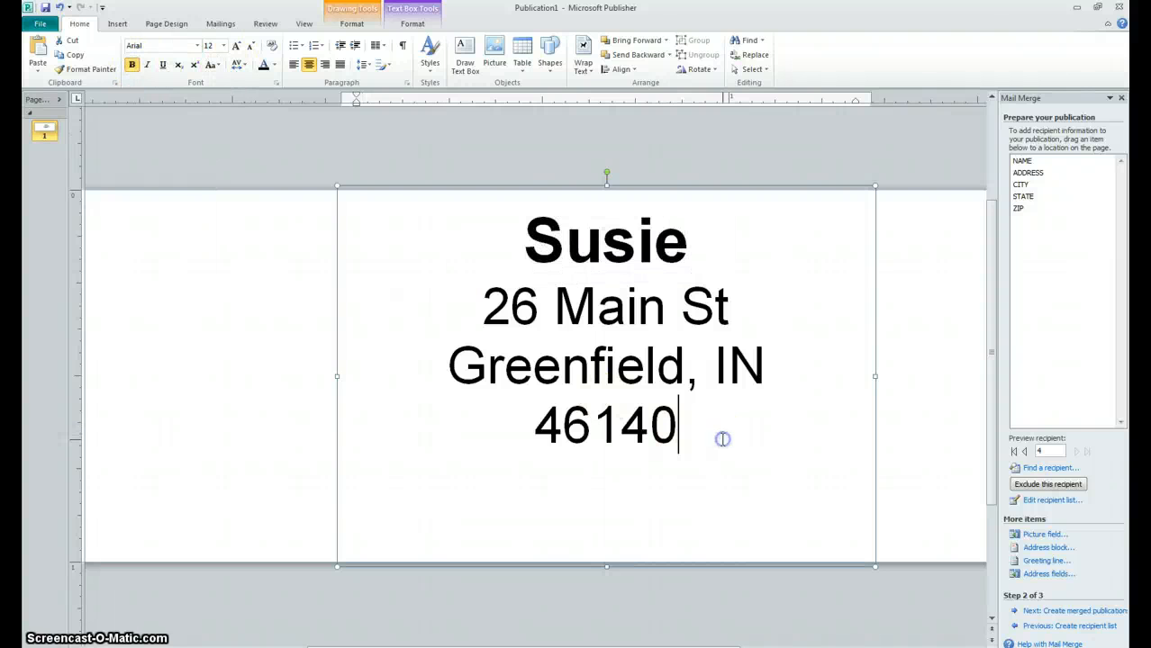
Move the address text box about 0.2 inch to the right on the label to free space on its left side
click(534, 414)
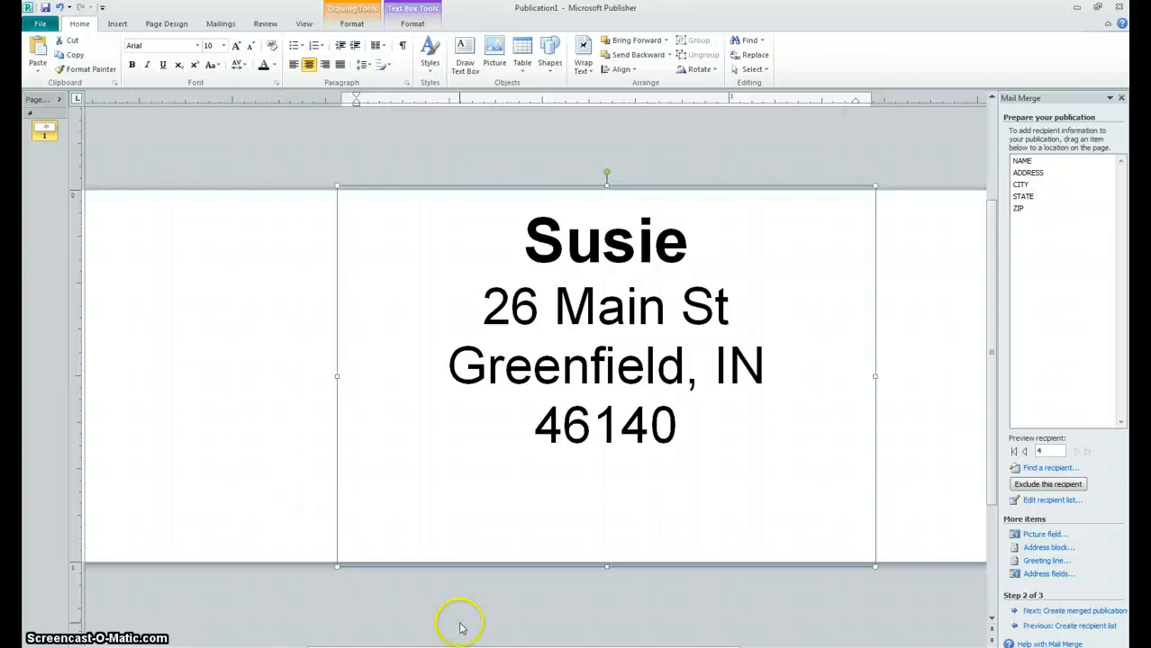
scroll(535, 377, down, 7)
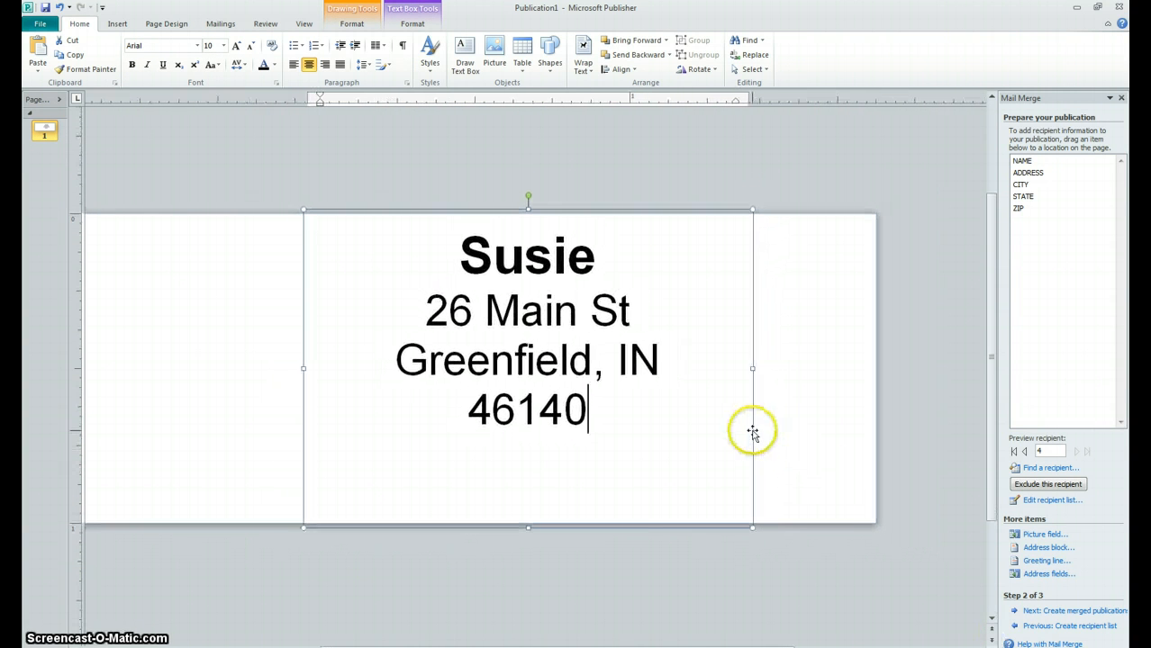
drag(753, 431, 824, 430)
click(229, 375)
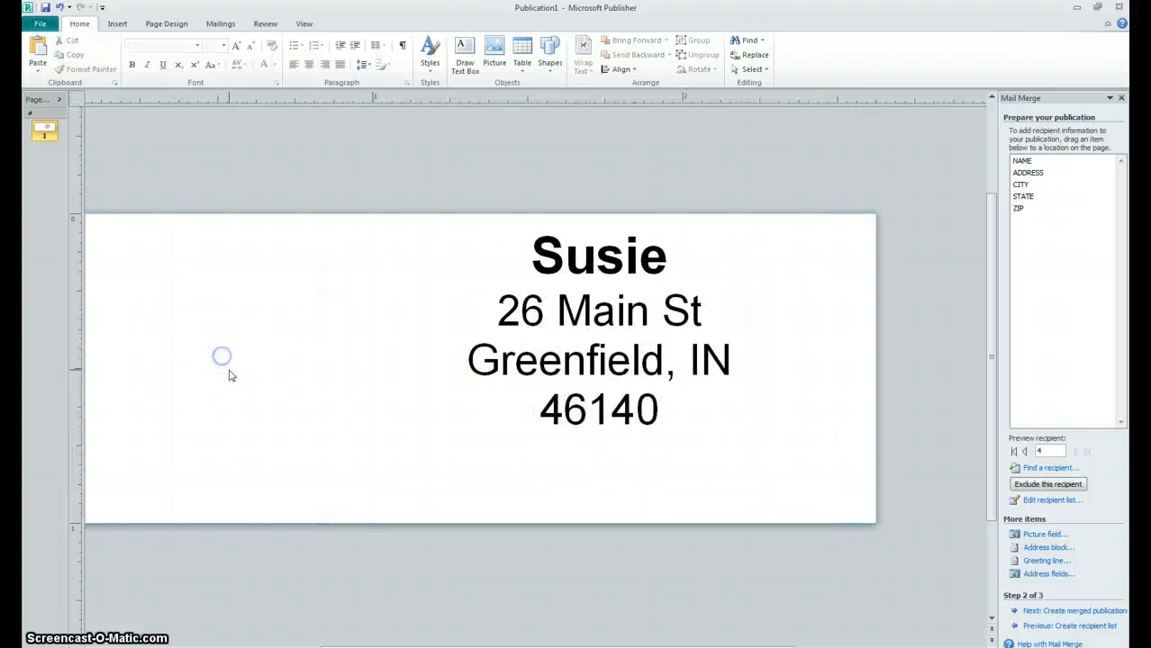
Search the clip art for halloween and insert the Happy Halloween picture with the pumpkin
click(117, 24)
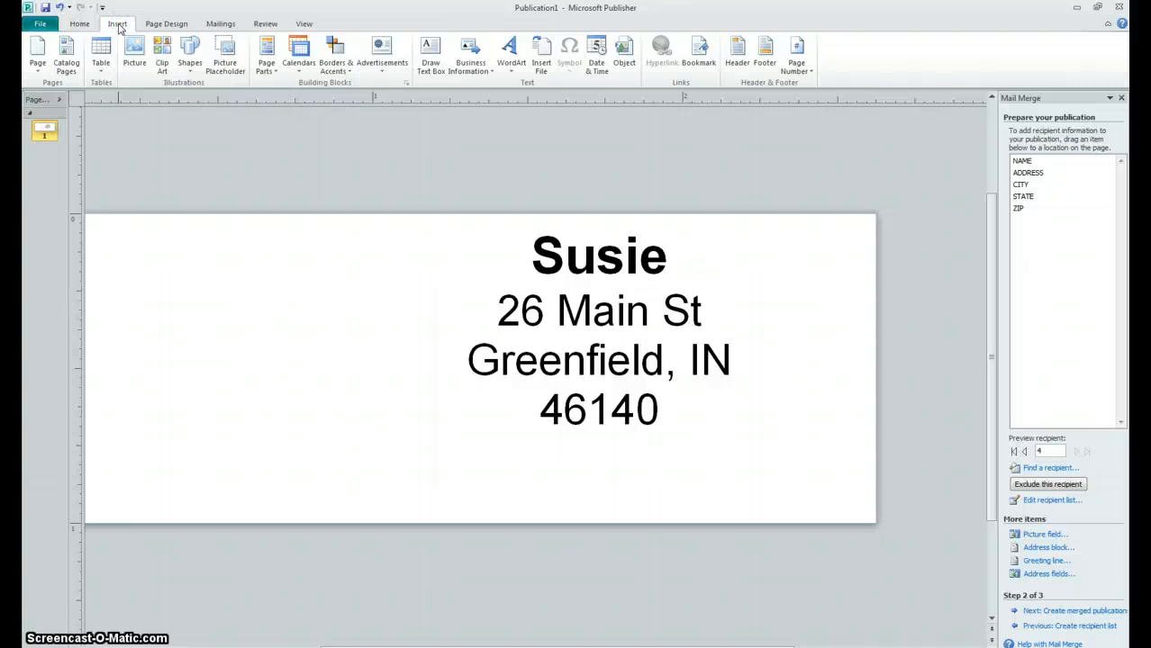
click(162, 63)
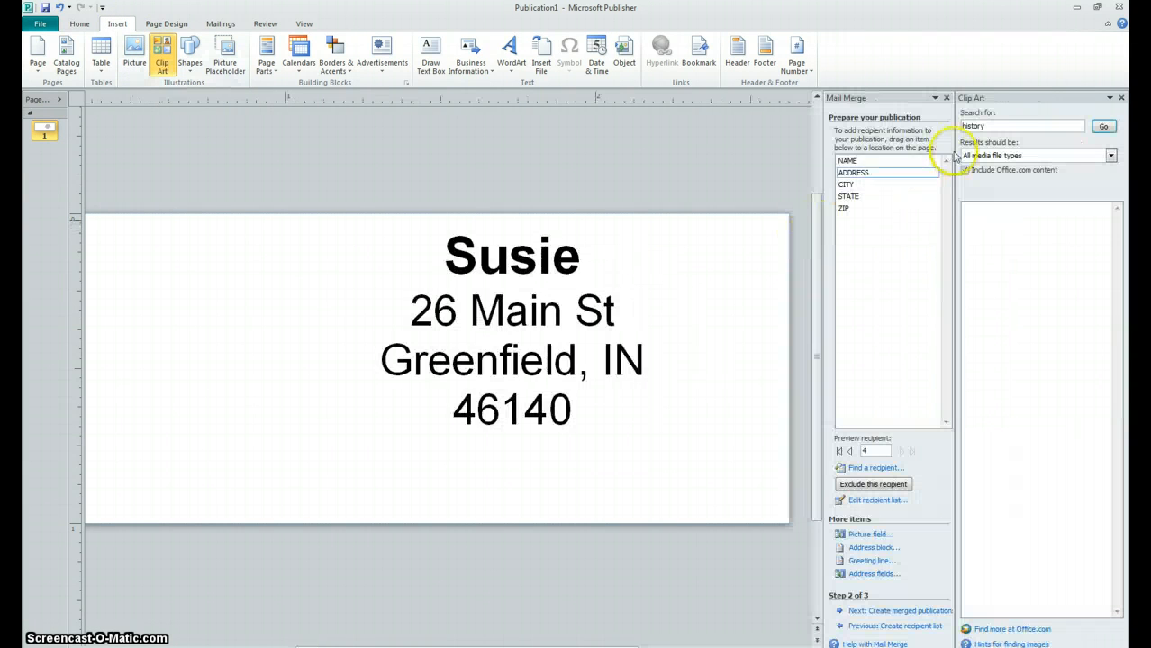
drag(997, 128, 963, 131)
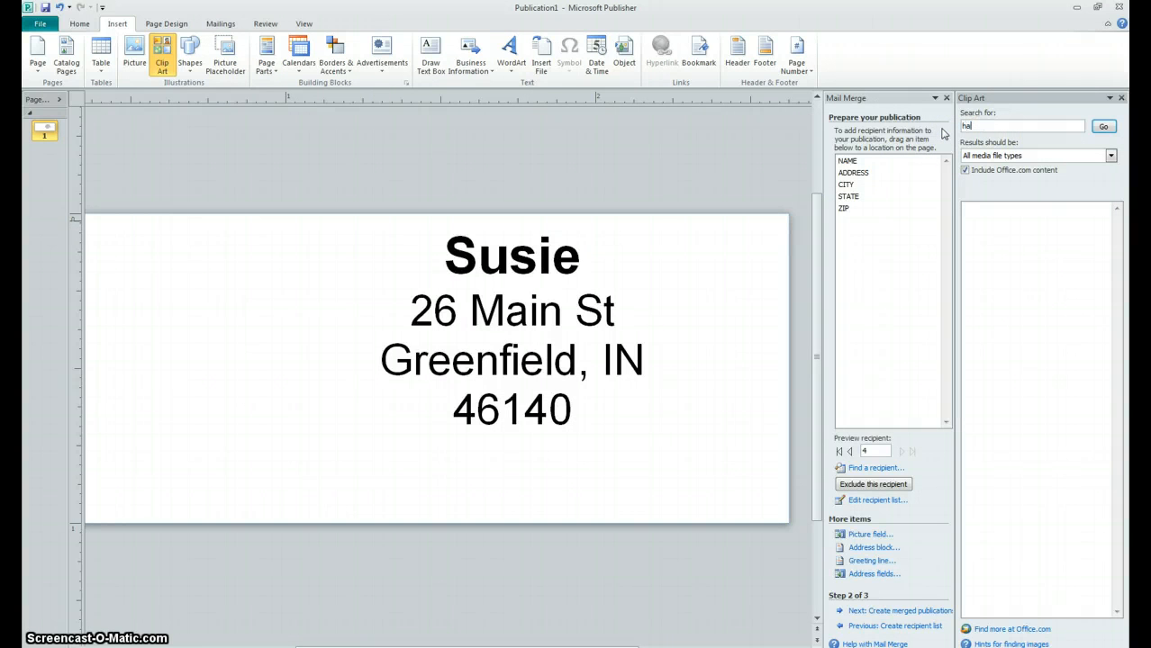
text(halloween)
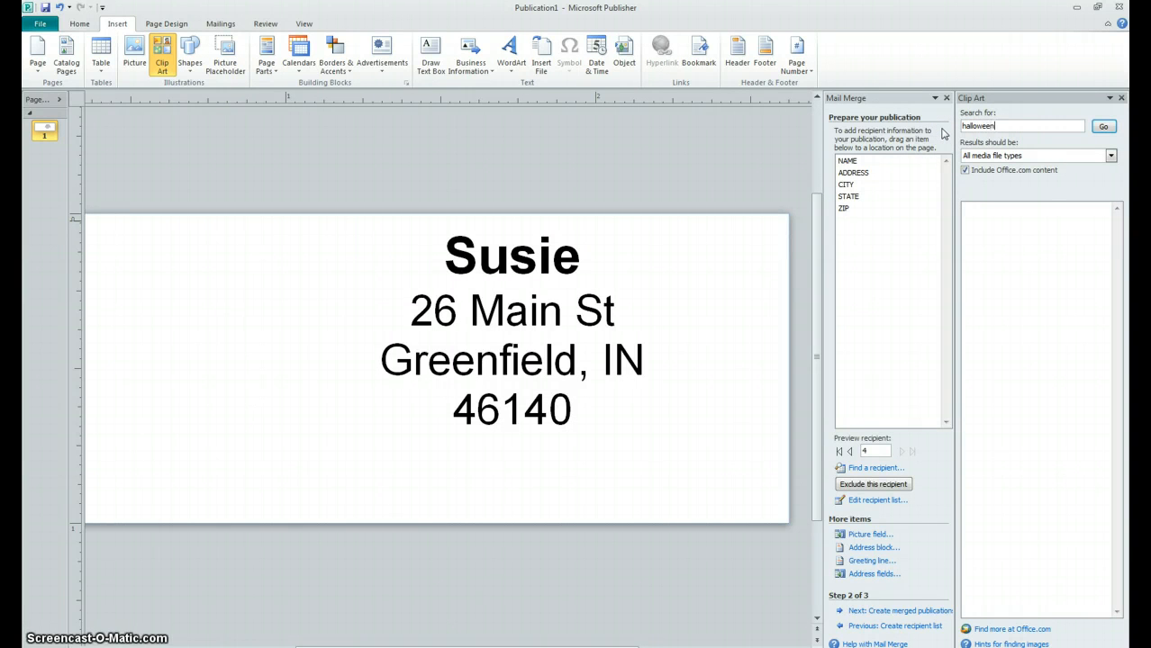
key(Return)
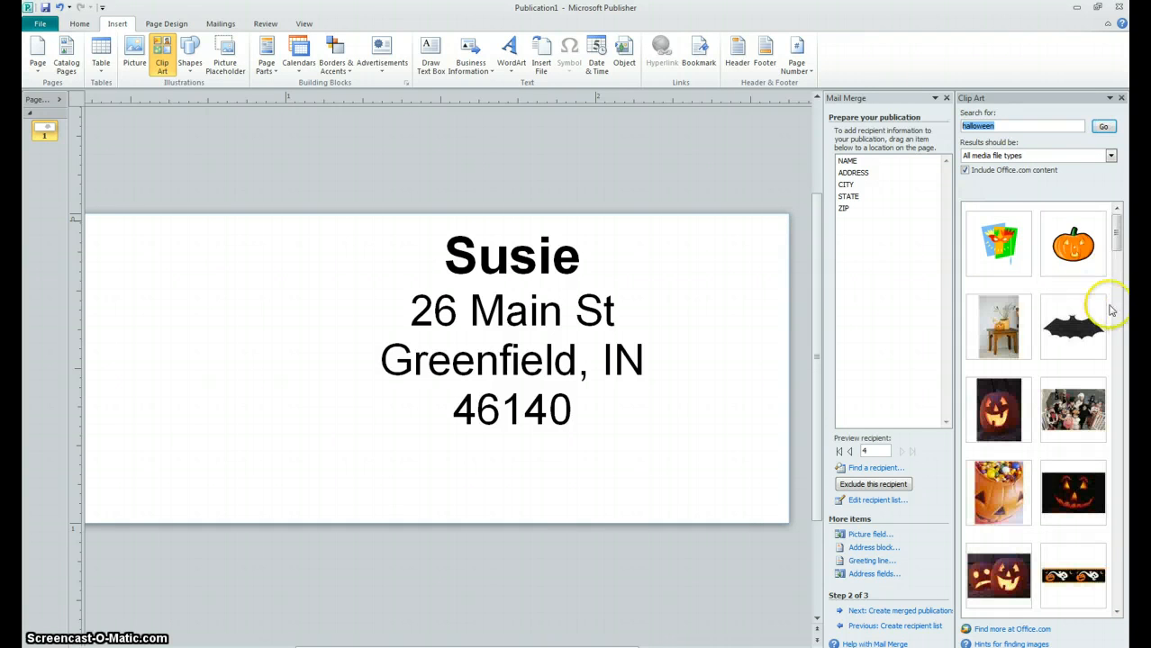
drag(1116, 238, 1122, 287)
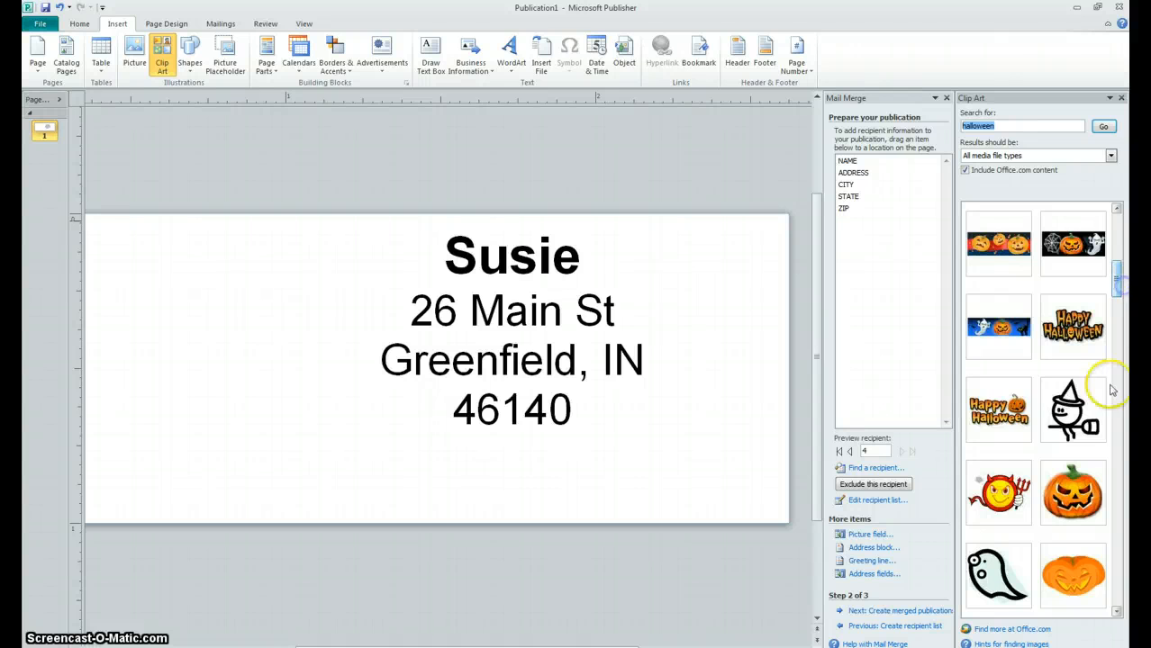
click(999, 412)
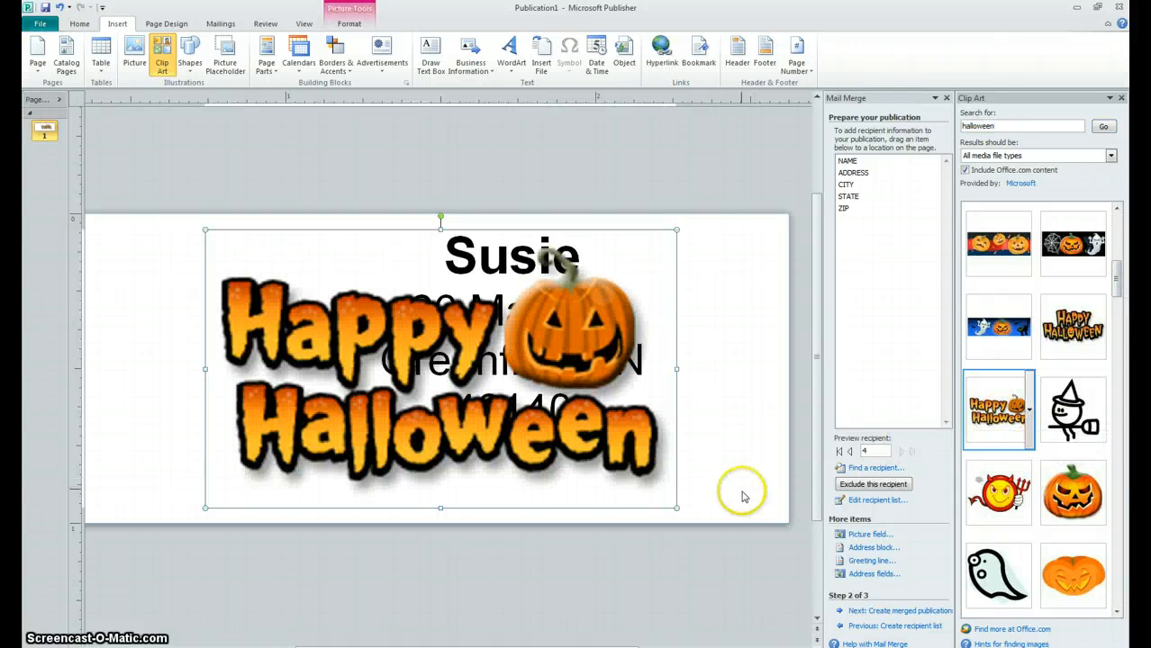
Shrink the Happy Halloween picture to about 0.6 inch wide and place it to the left of the address near the label's upper edge
drag(677, 509, 373, 327)
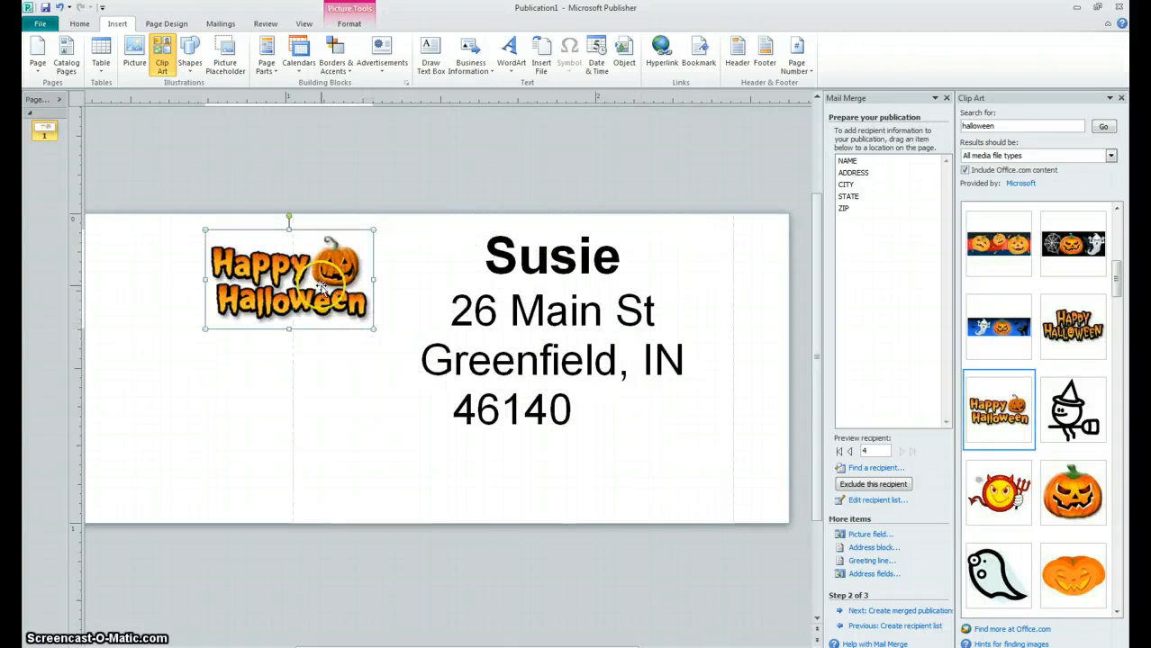
drag(298, 280, 228, 295)
drag(285, 337, 304, 346)
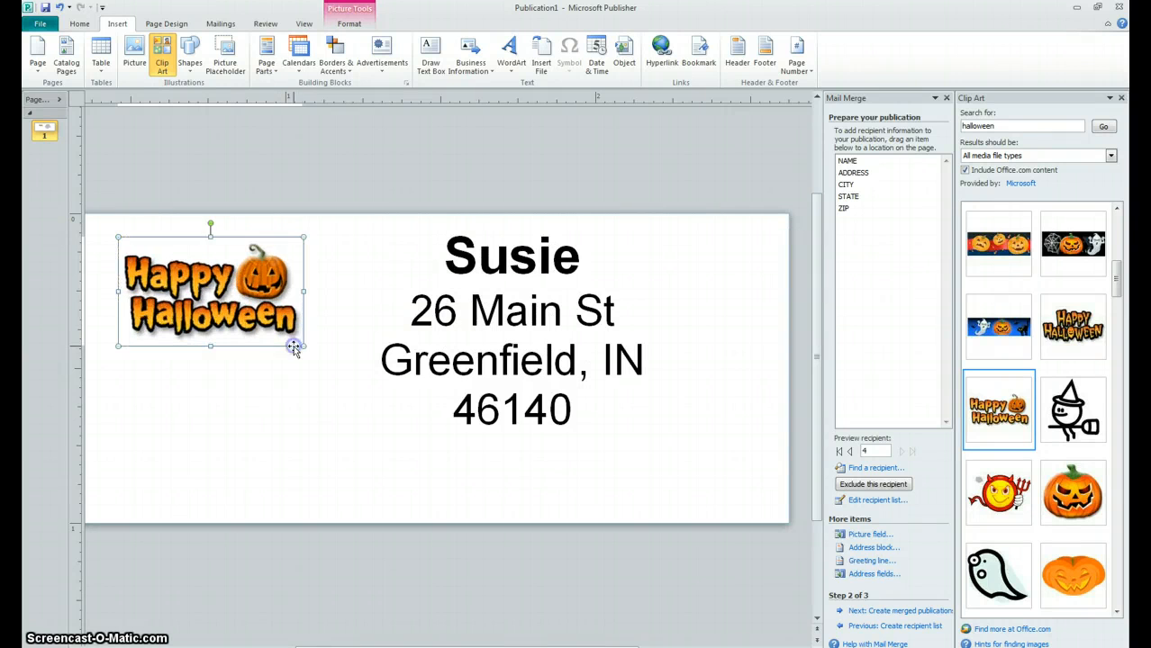
click(237, 413)
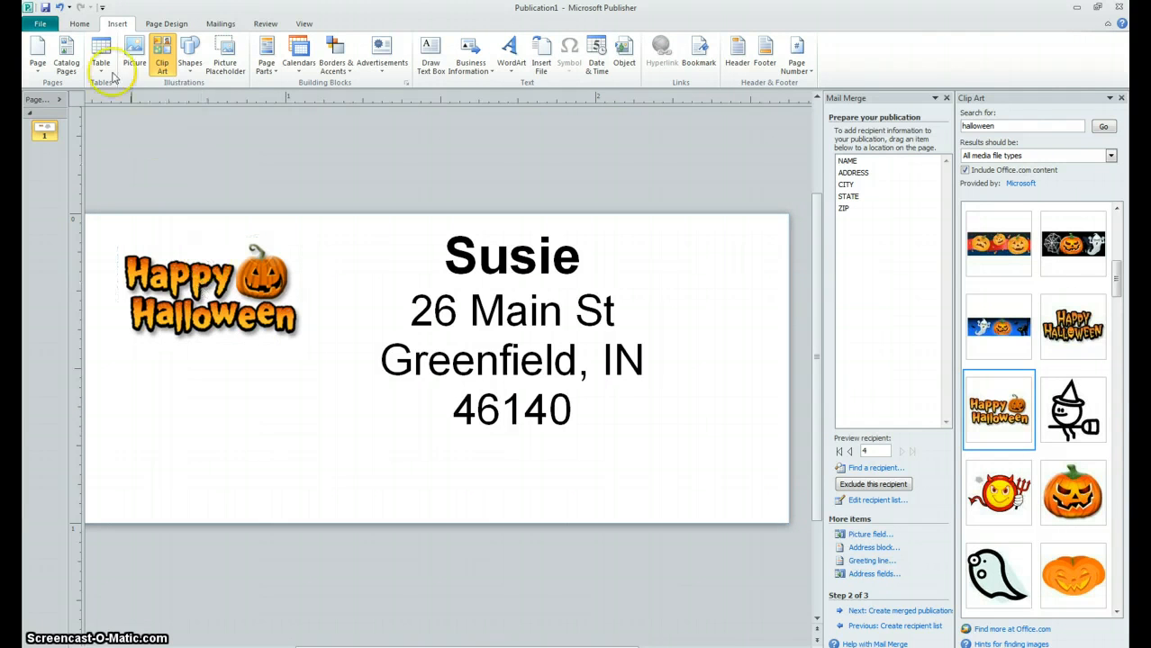
Bring up the print preview to check the decorated labels on the sheet
click(48, 25)
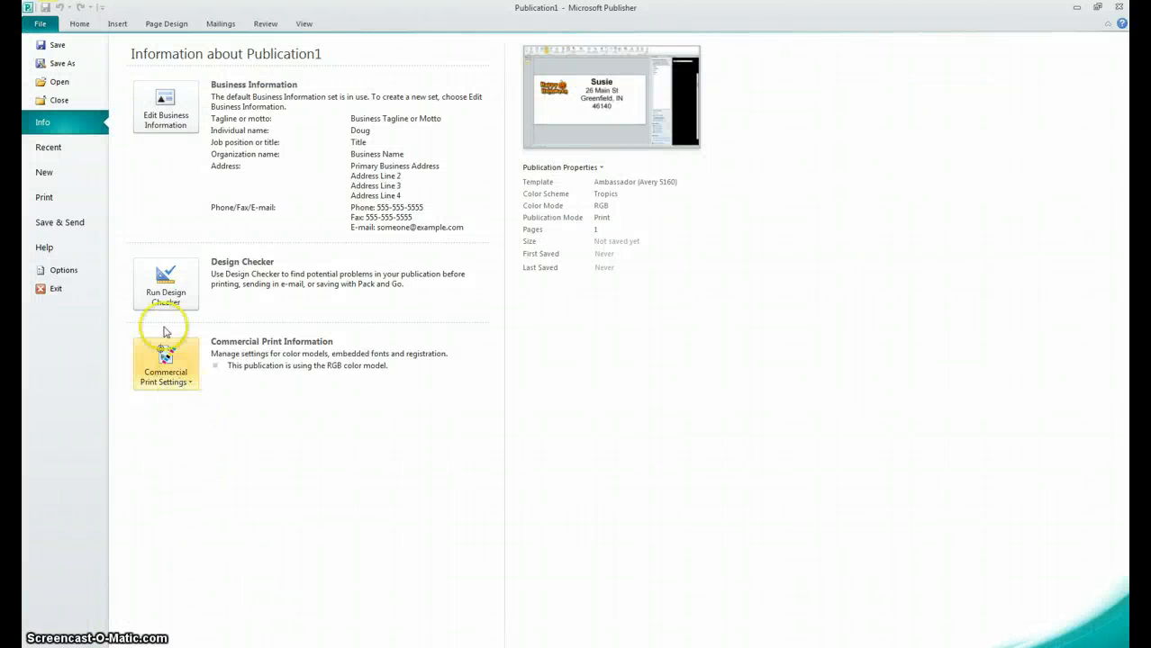
click(59, 205)
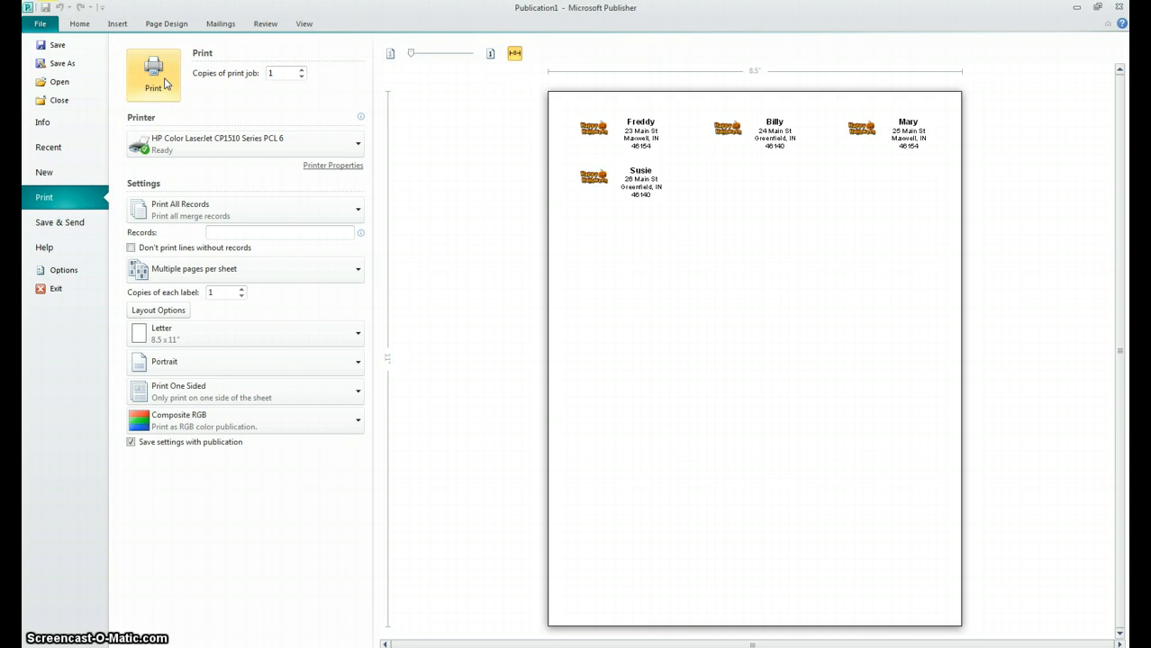
Leave the print preview, ignore the resource warnings, and open the publication's file information
click(44, 26)
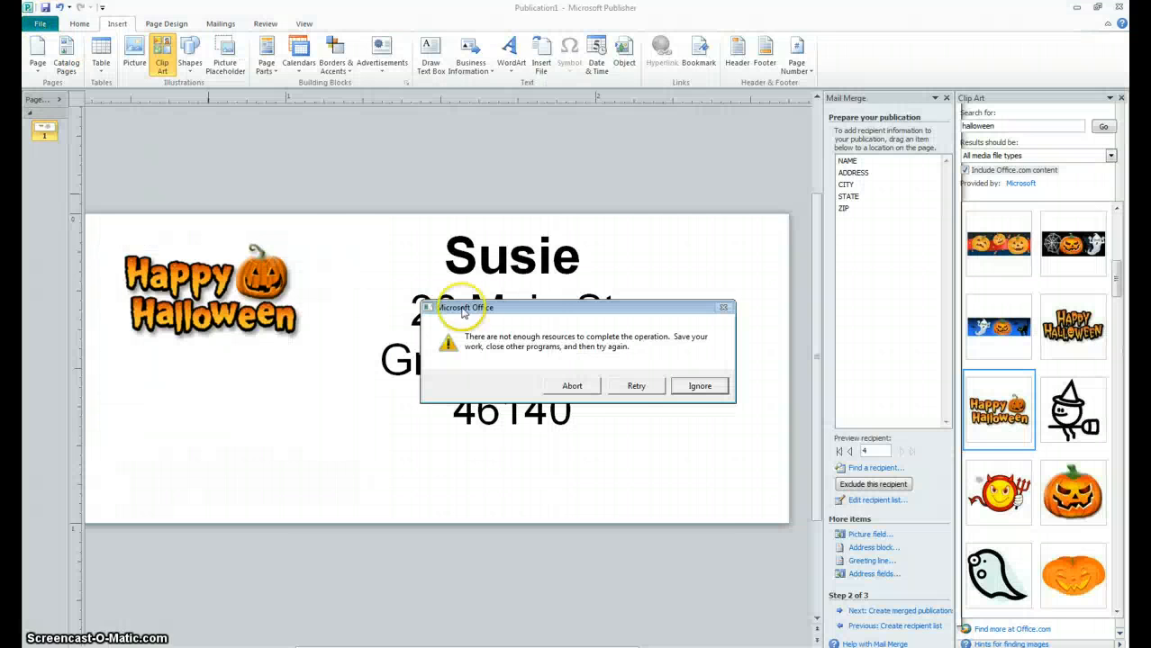
click(691, 385)
click(36, 26)
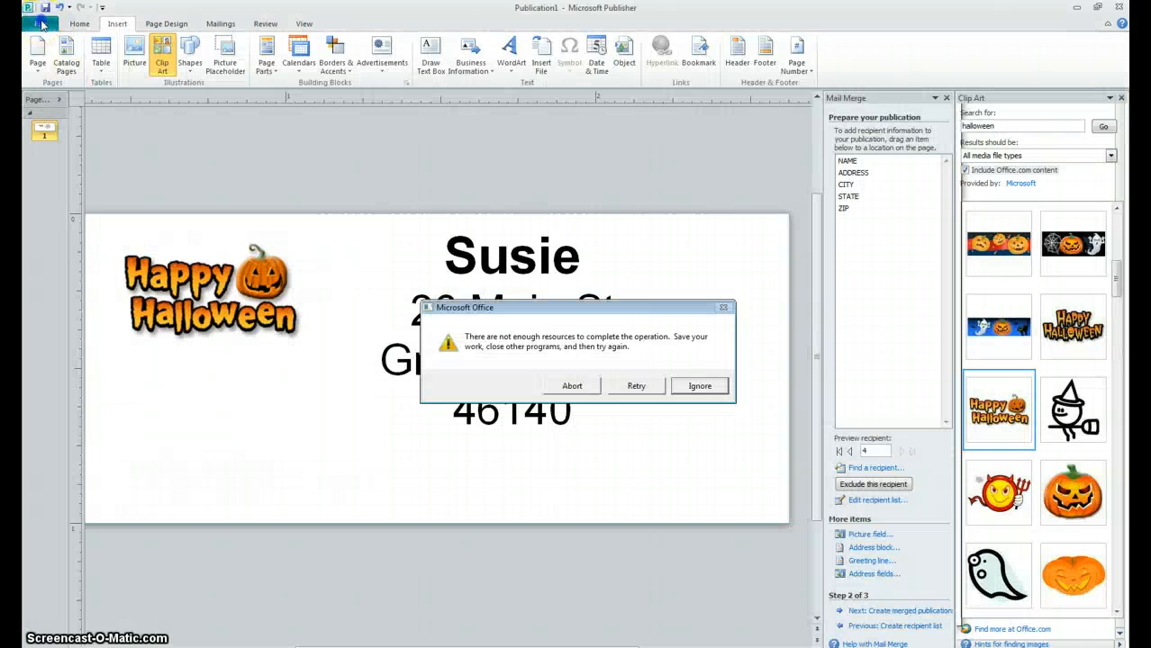
click(701, 387)
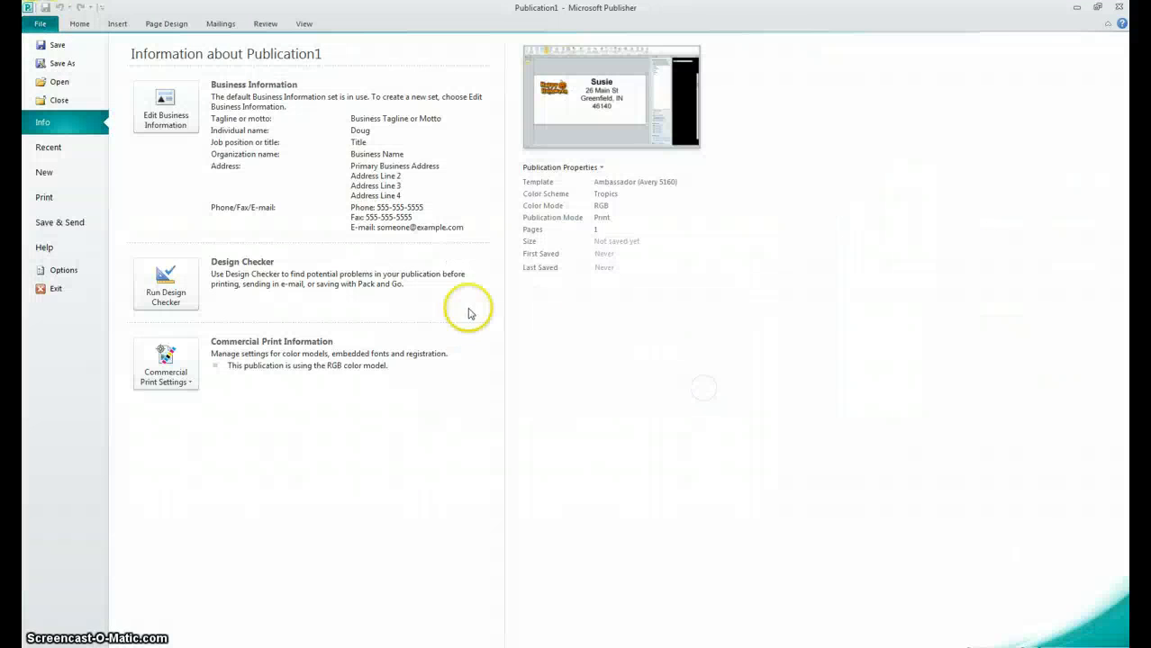